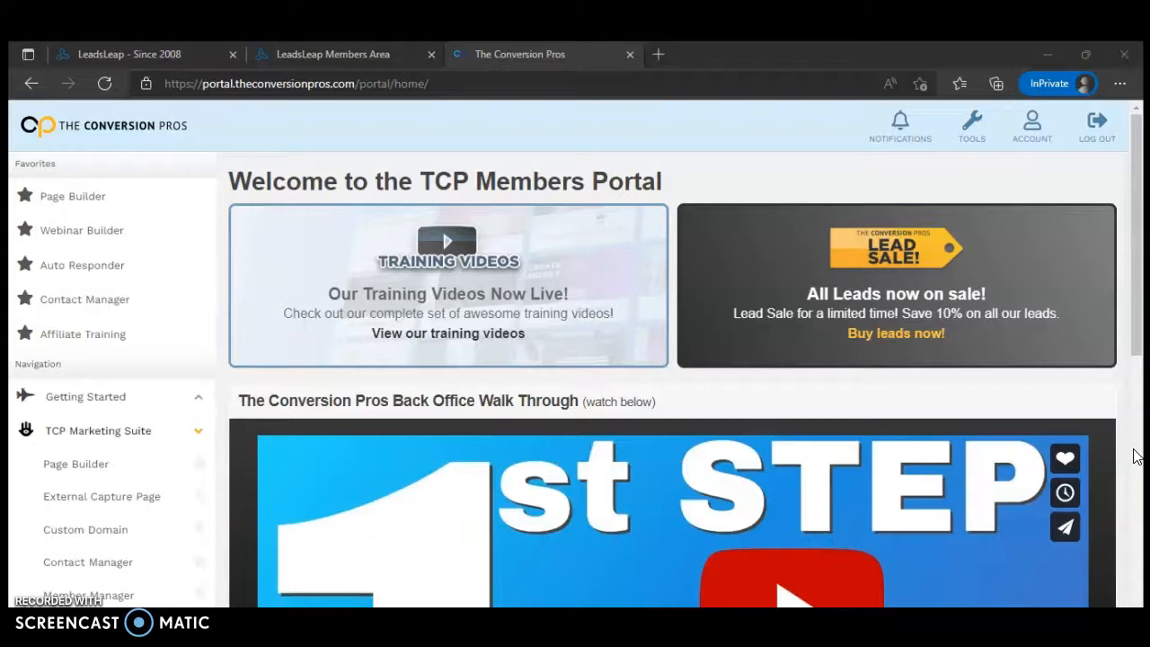
Open the Page Builder from the favorites and dismiss the guided tour offer.
click(1130, 396)
drag(1137, 399, 1140, 341)
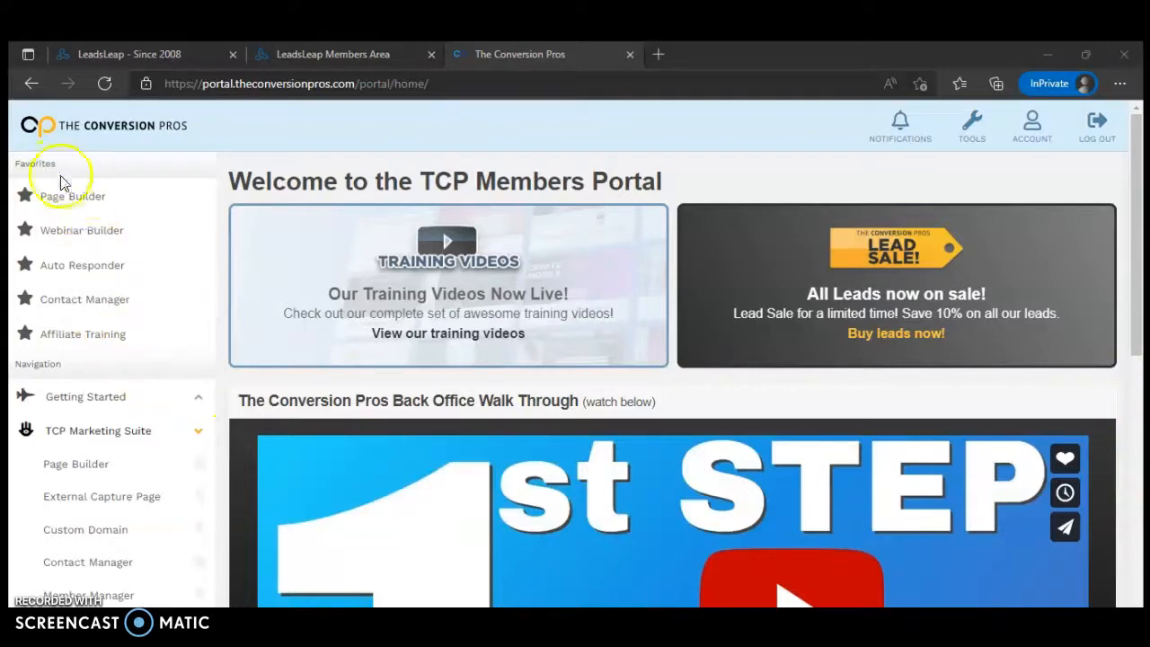
click(72, 204)
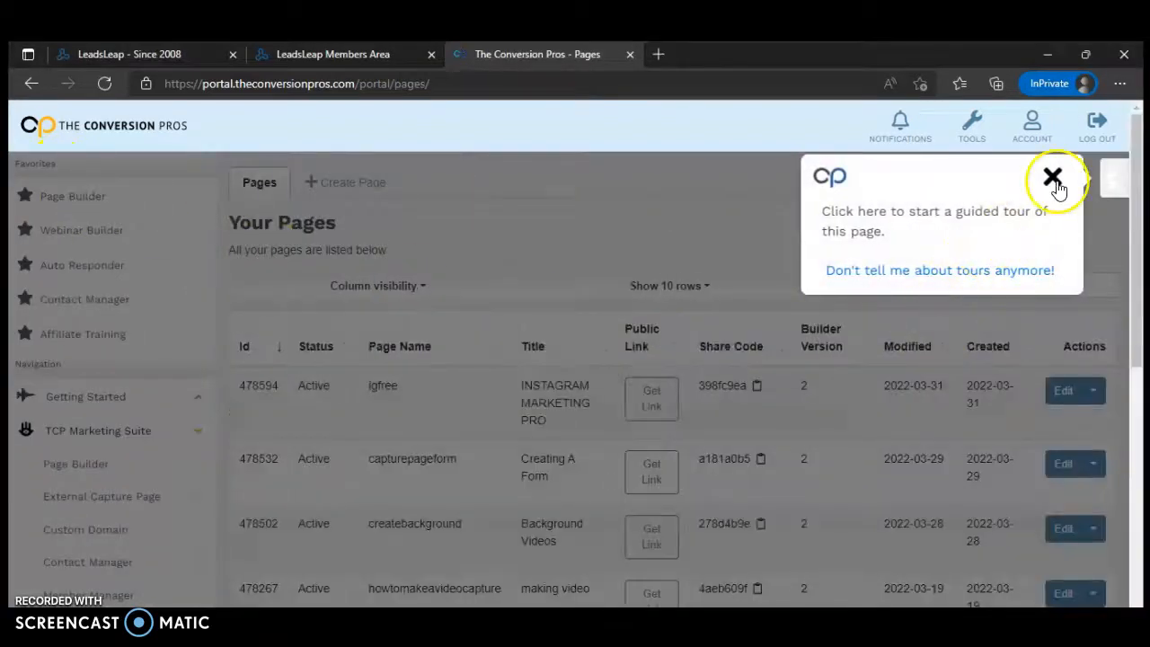
click(1053, 178)
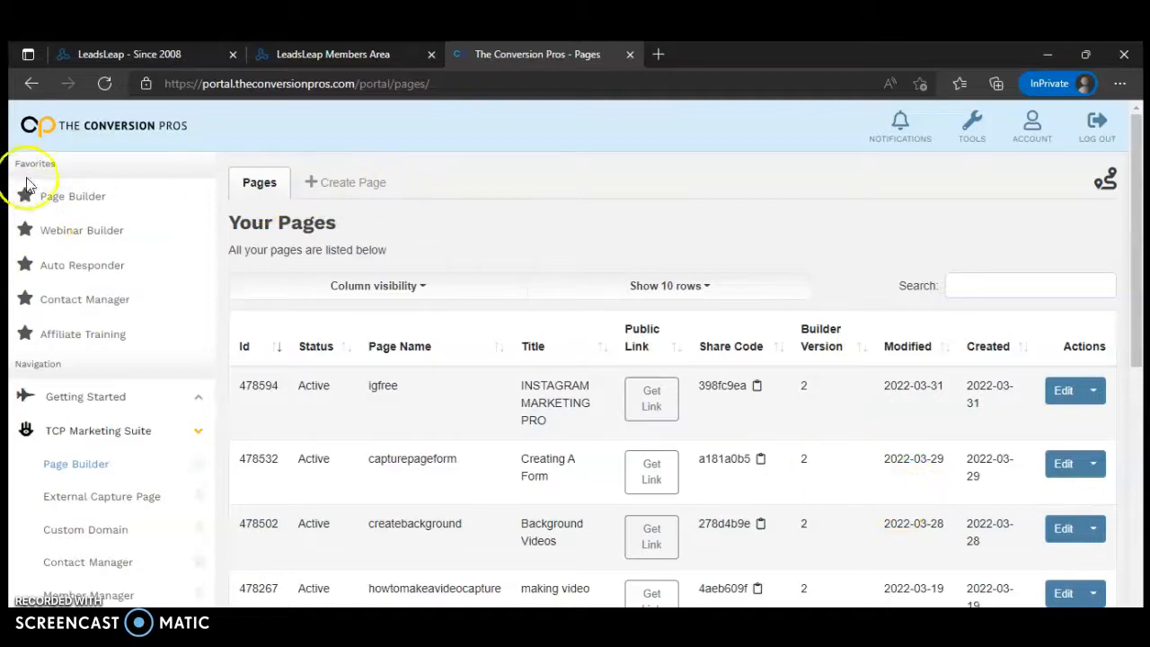
Start creating a page by opening the "Full See Through Opacity" template for editing.
click(371, 185)
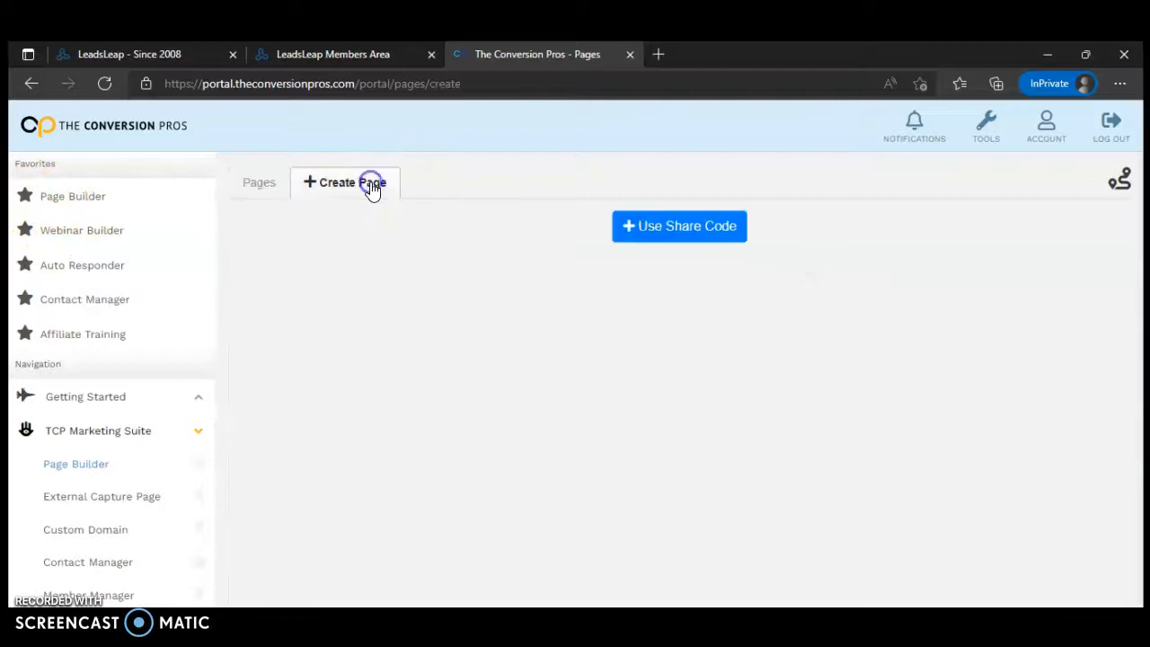
scroll(731, 392, down, 2)
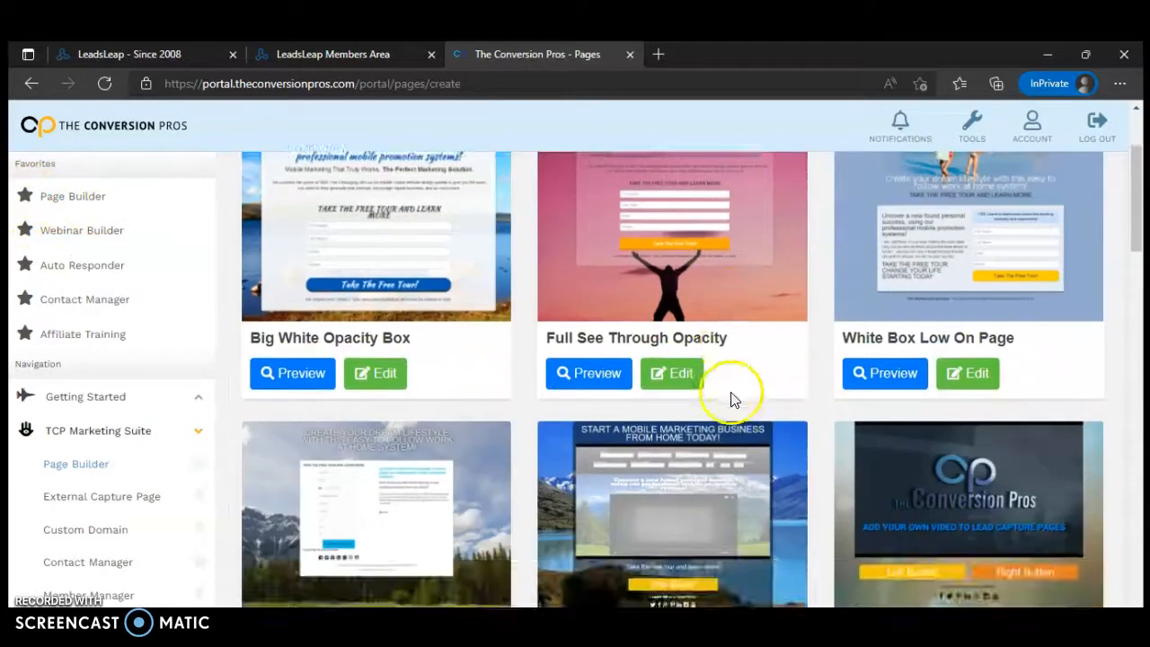
scroll(714, 297, up, 1)
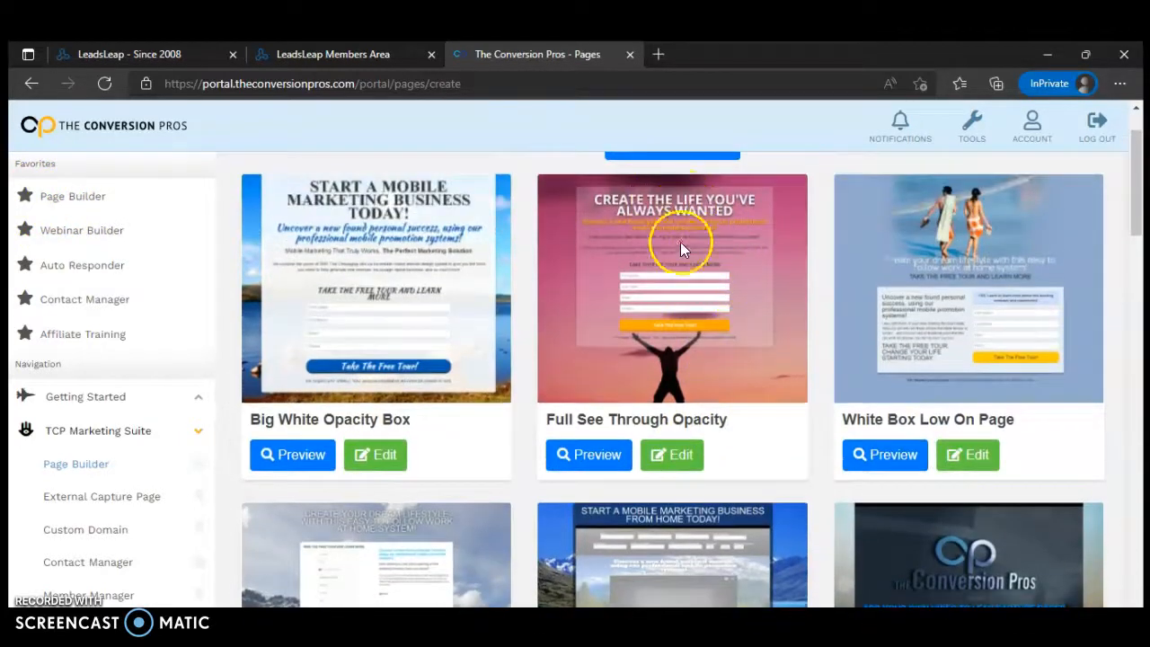
click(670, 456)
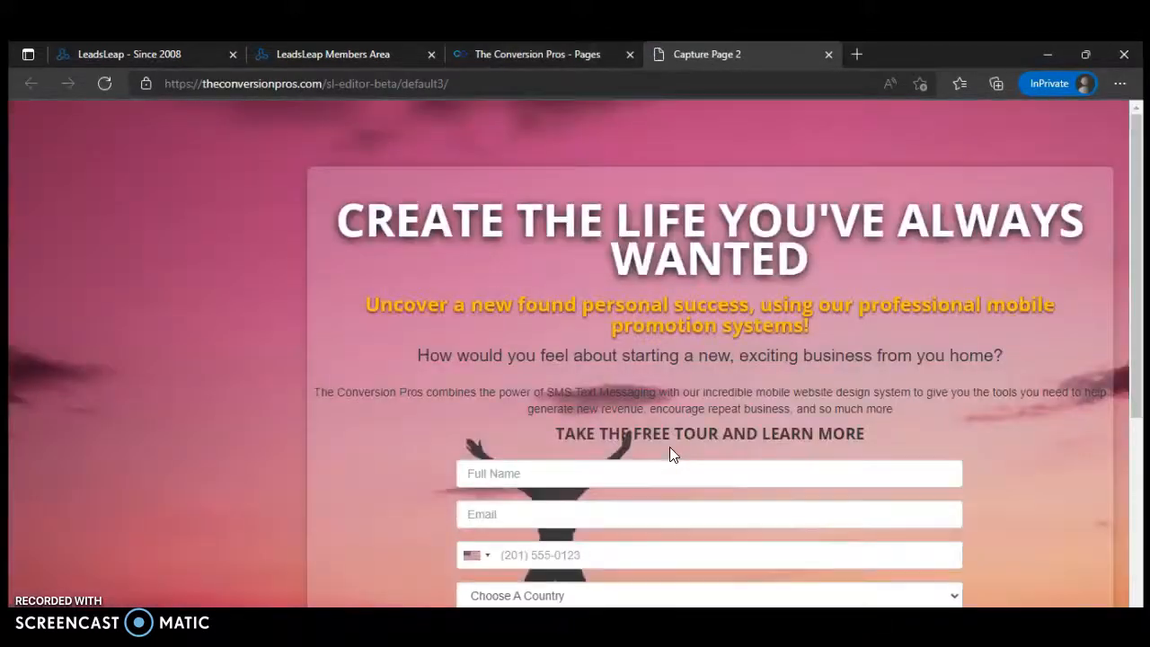
click(685, 405)
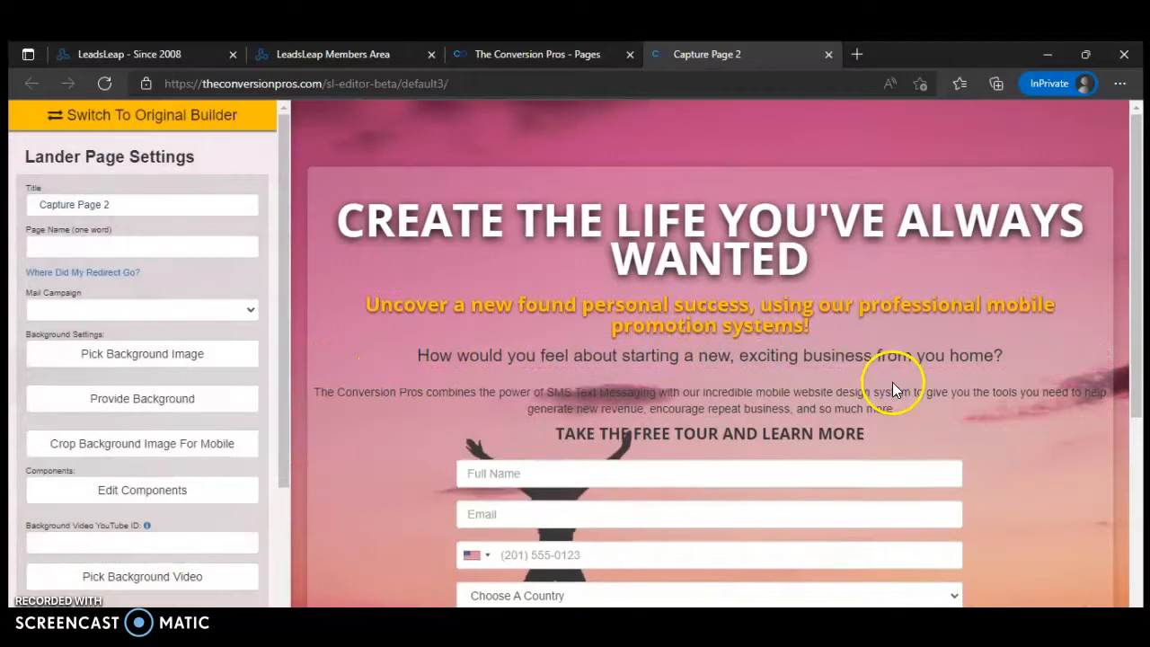
Set the page title to "Rotator Links" and the page name to "rotatorlinks", and save the lander.
drag(115, 203, 14, 206)
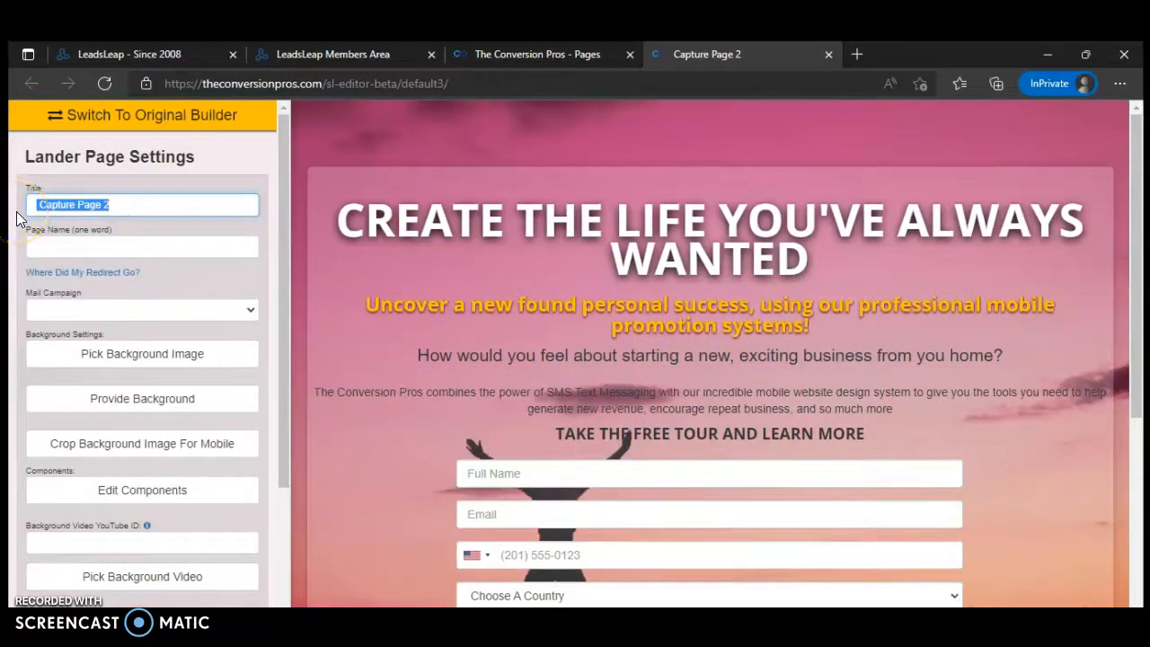
text(Rotator Links)
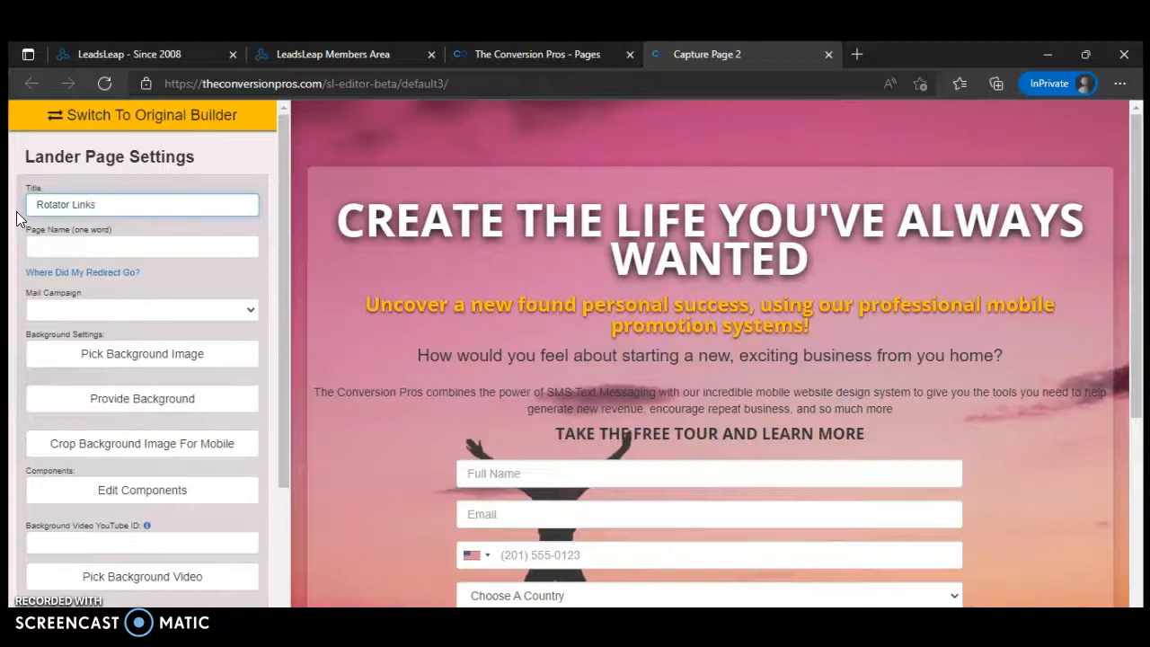
click(64, 243)
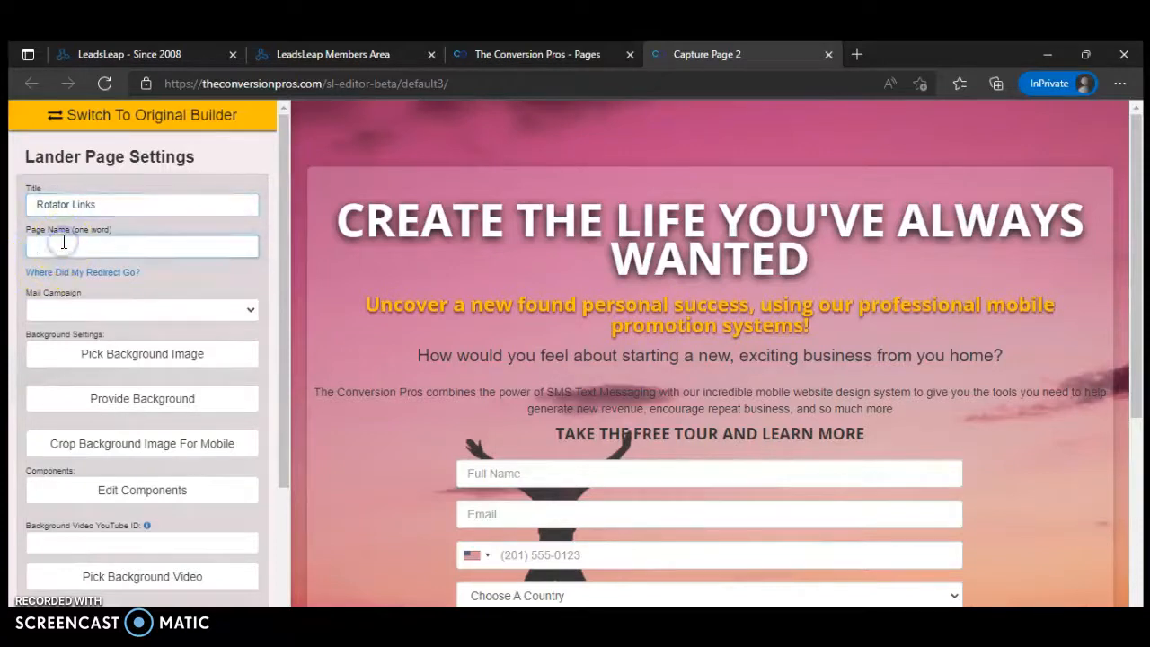
text(rotate)
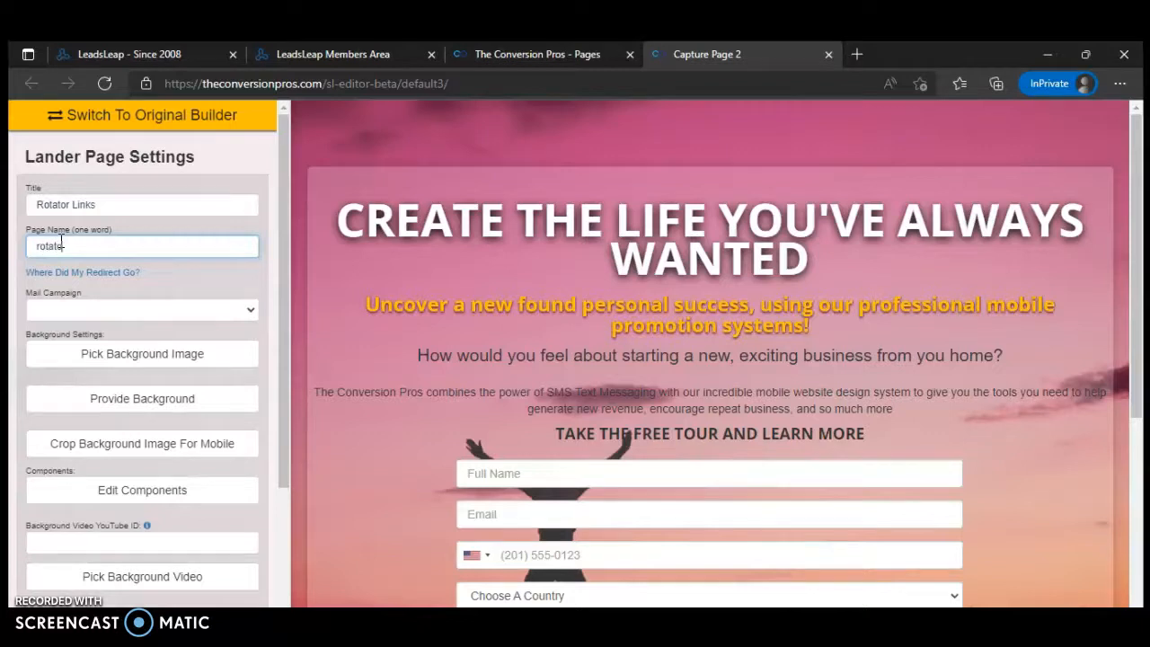
text(rlinks)
scroll(146, 380, down, 3)
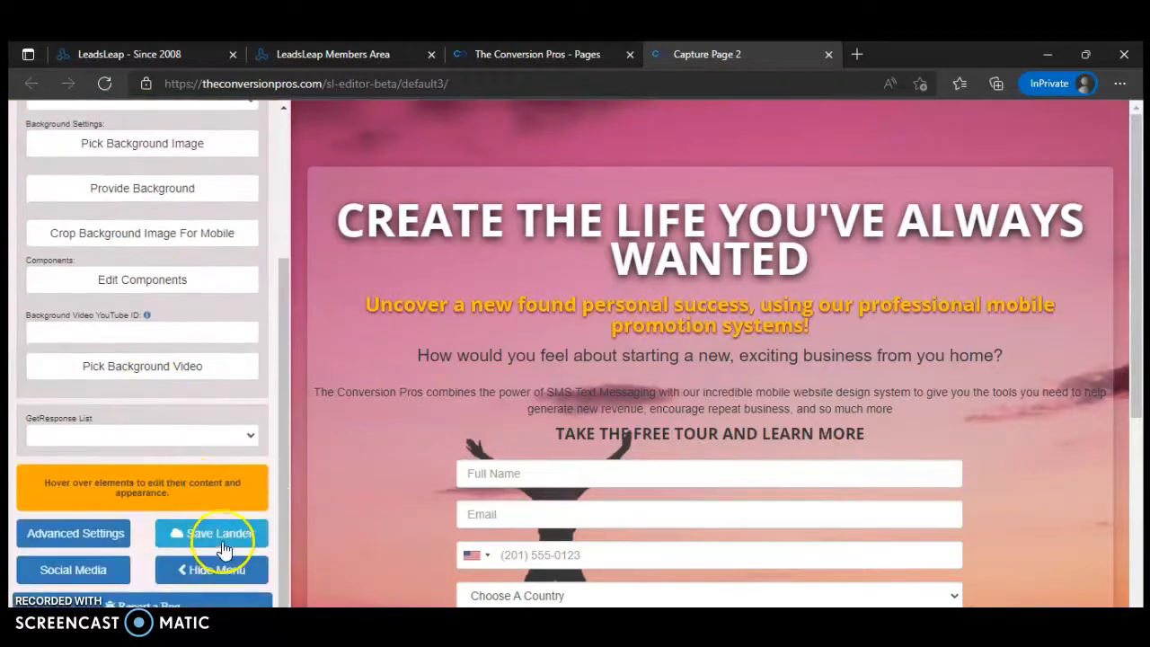
click(229, 534)
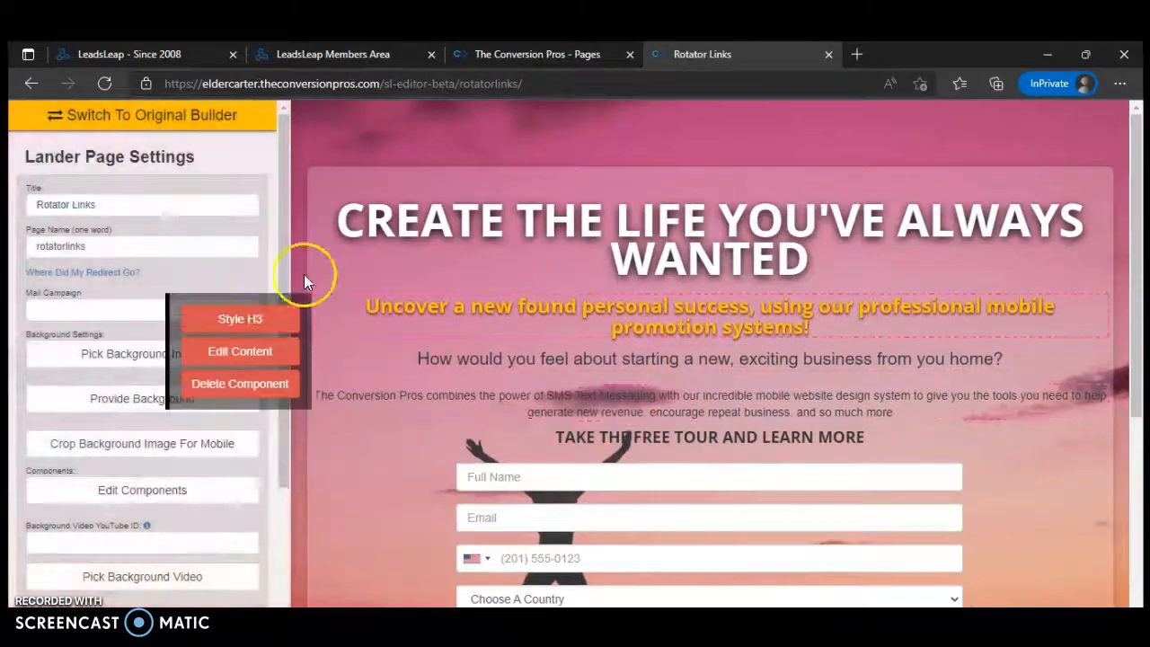
scroll(171, 404, down, 3)
click(217, 535)
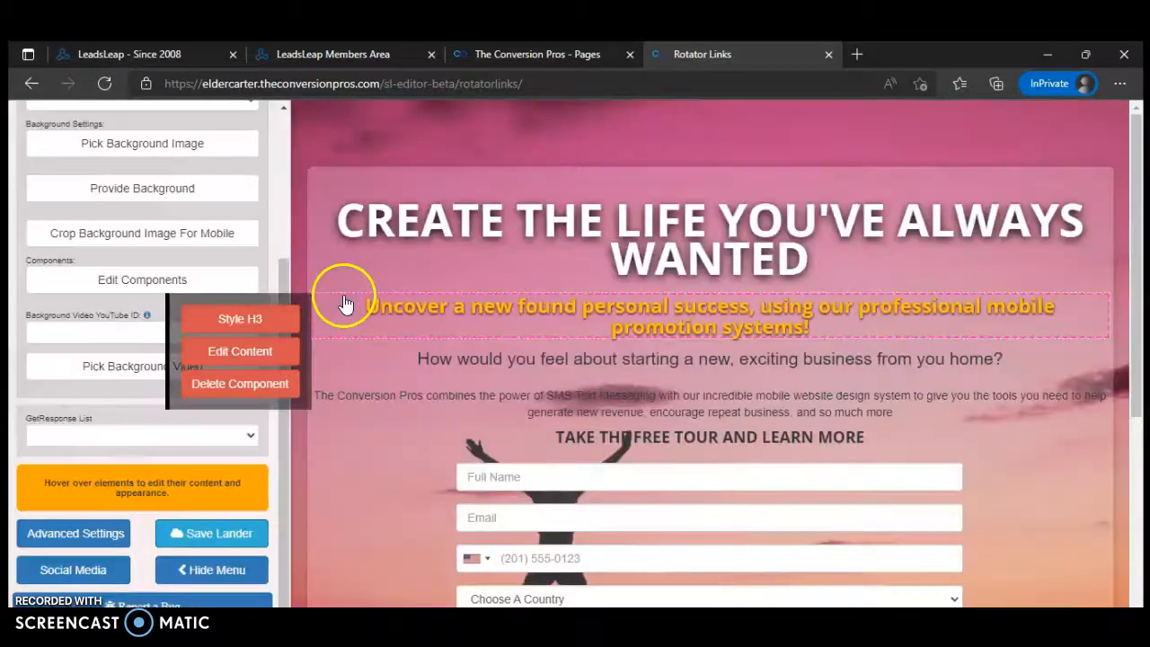
Replace the main headline text with "HOW TO CREATE A ROTATOR LINK" and save the lander.
scroll(402, 537, down, 2)
scroll(403, 534, down, 1)
scroll(403, 536, up, 3)
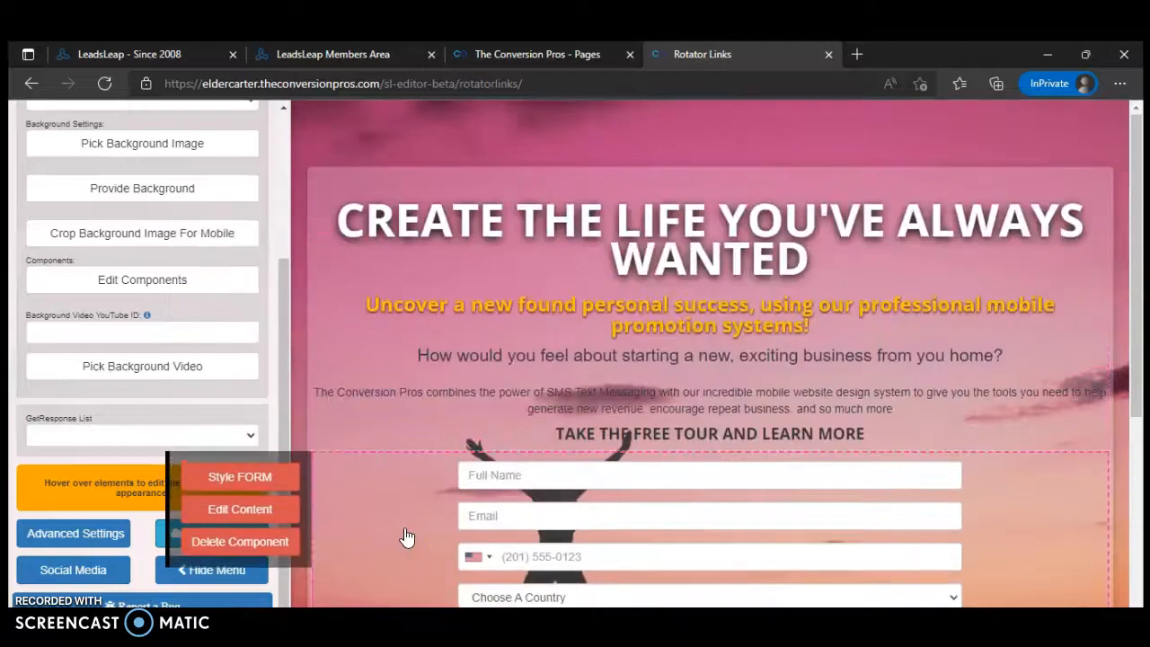
mouse_move(461, 226)
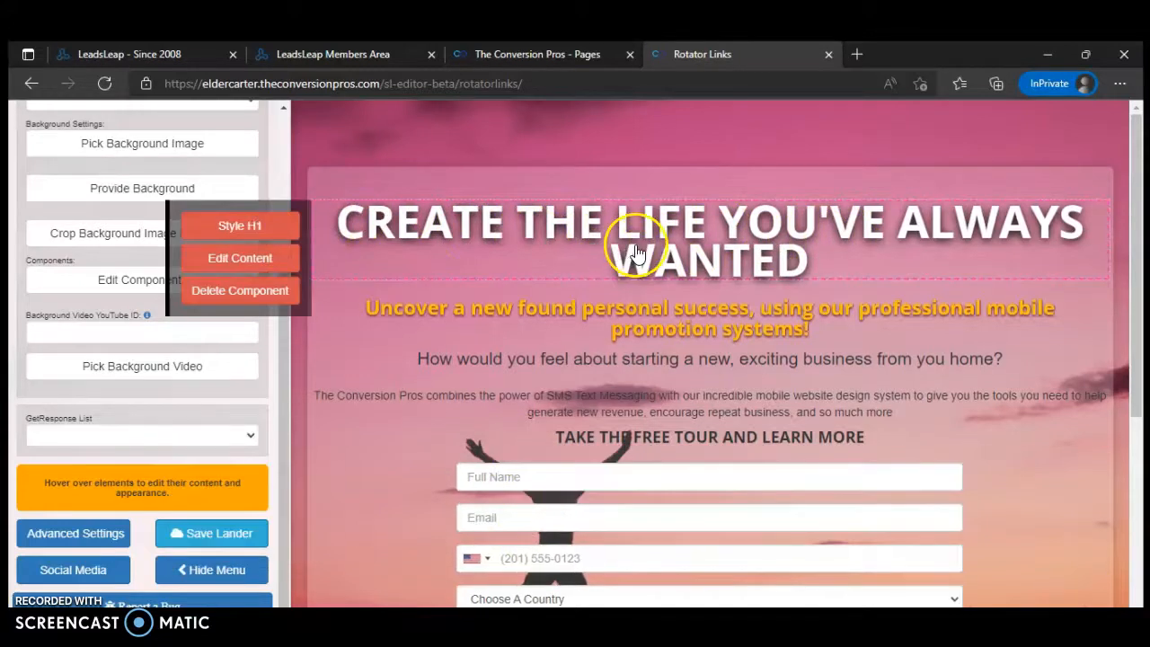
click(261, 257)
click(344, 253)
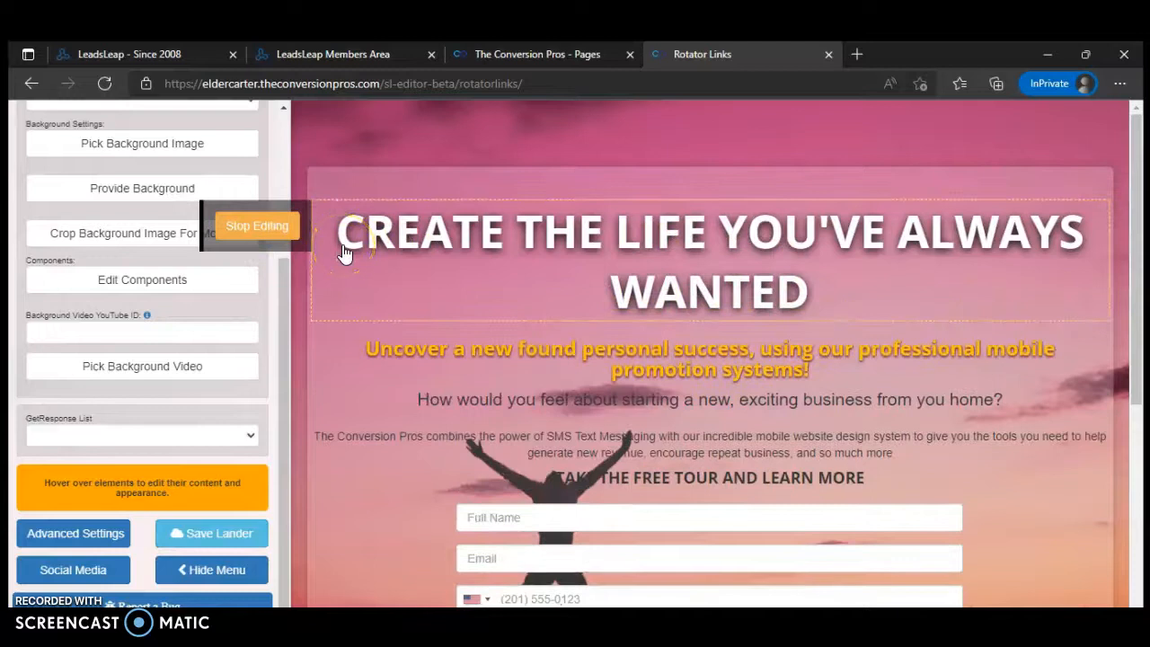
drag(813, 298, 334, 239)
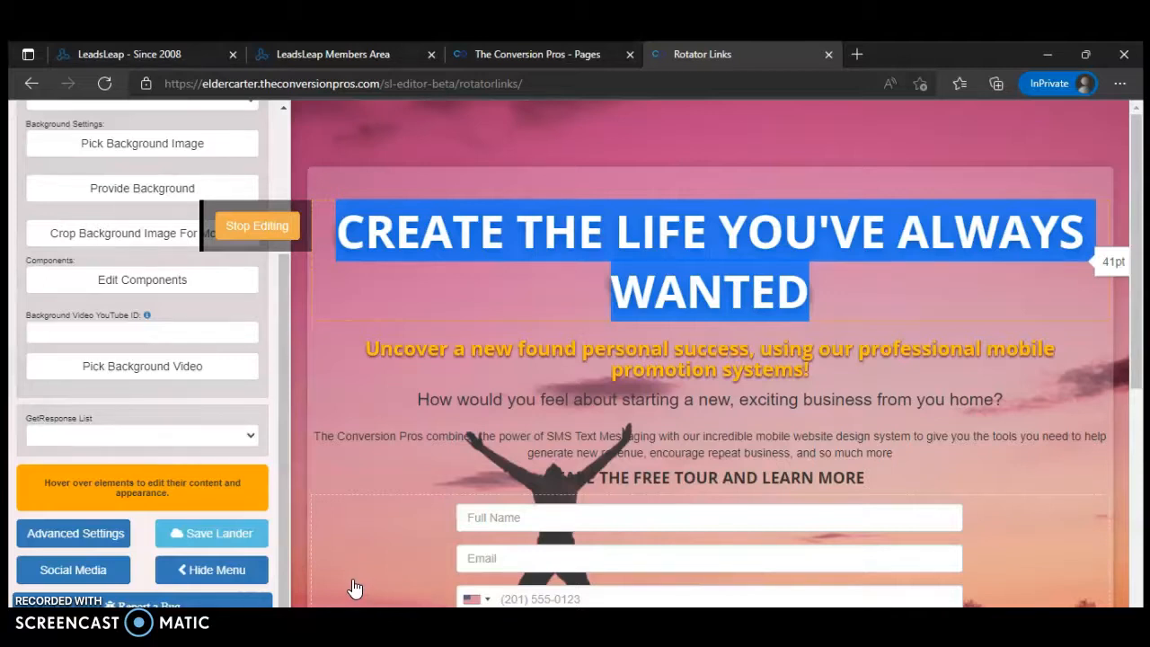
text(H)
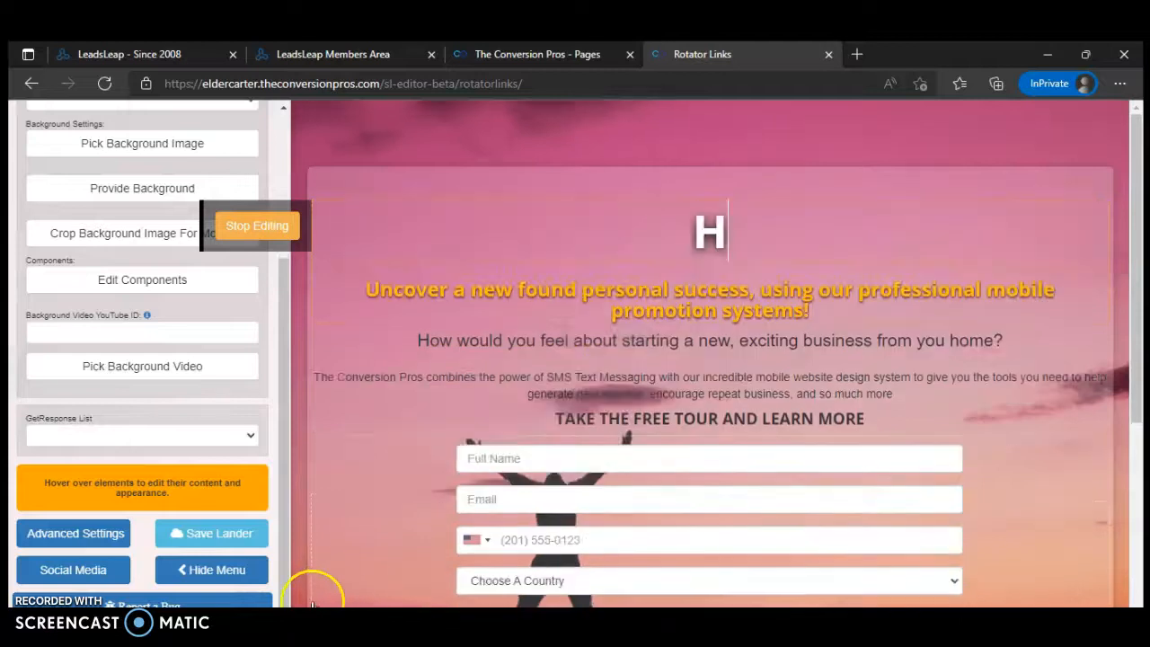
text(OW TO C)
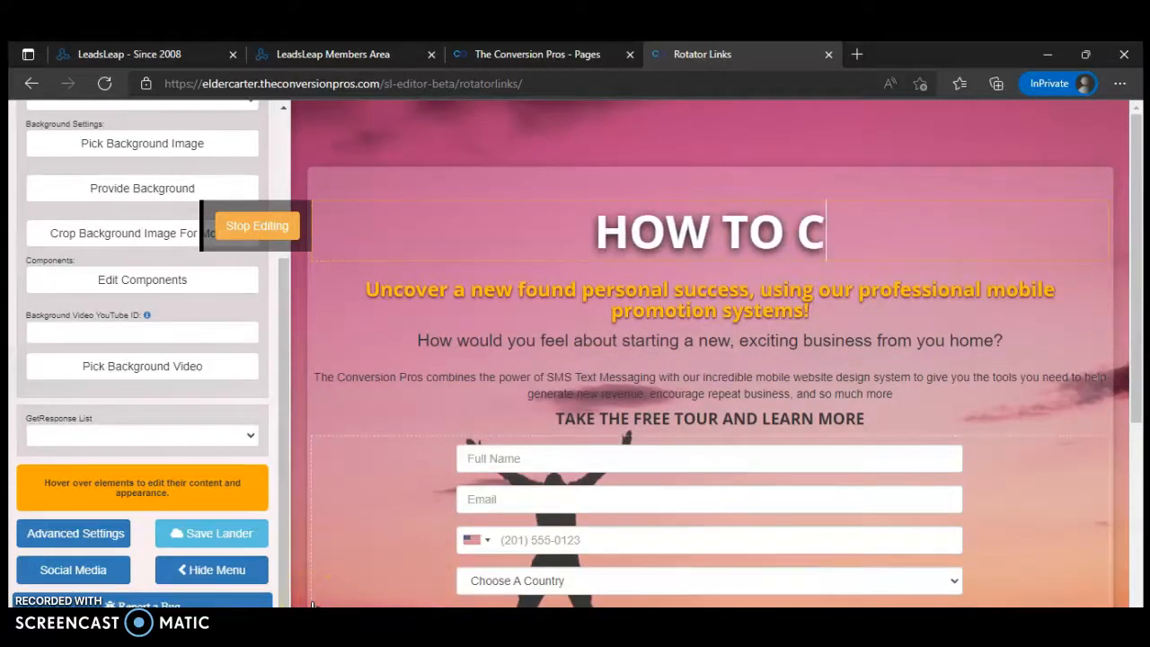
text(REATE)
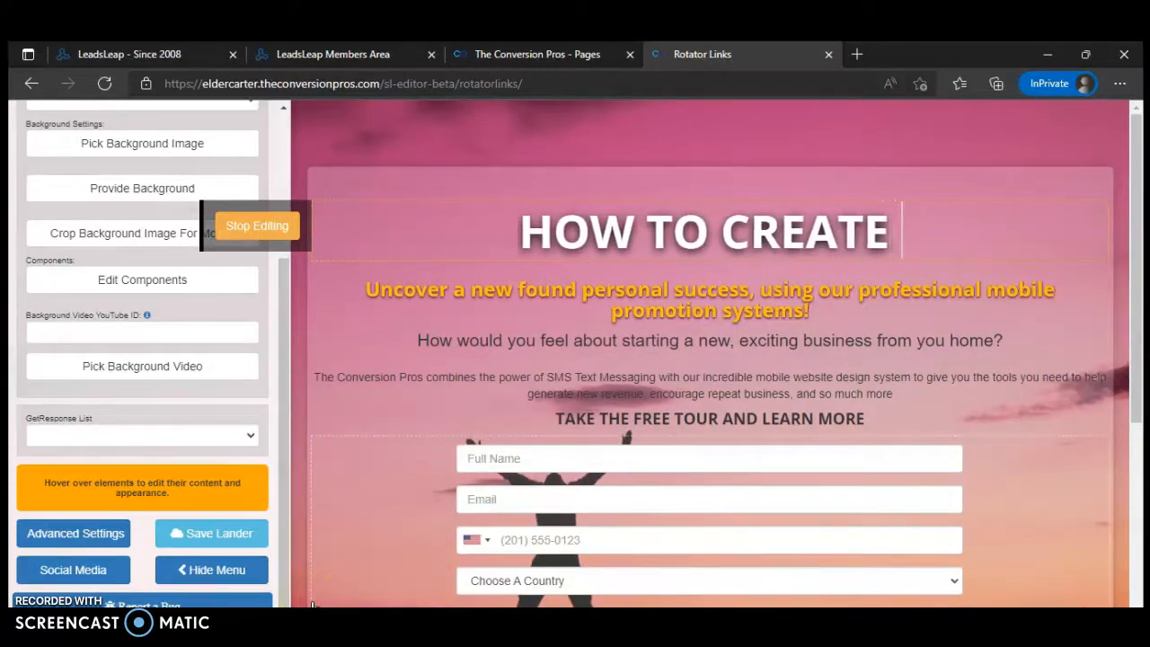
text( A ROTART)
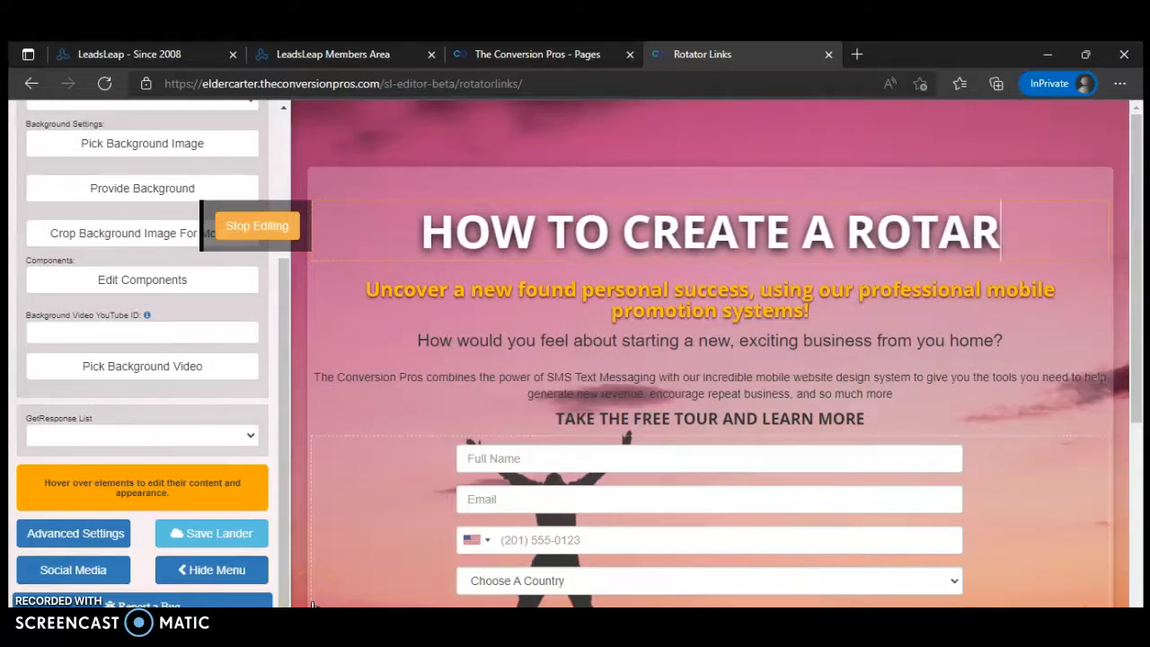
key(BackSpace)
key(BackSpace)
text(TOR LIN)
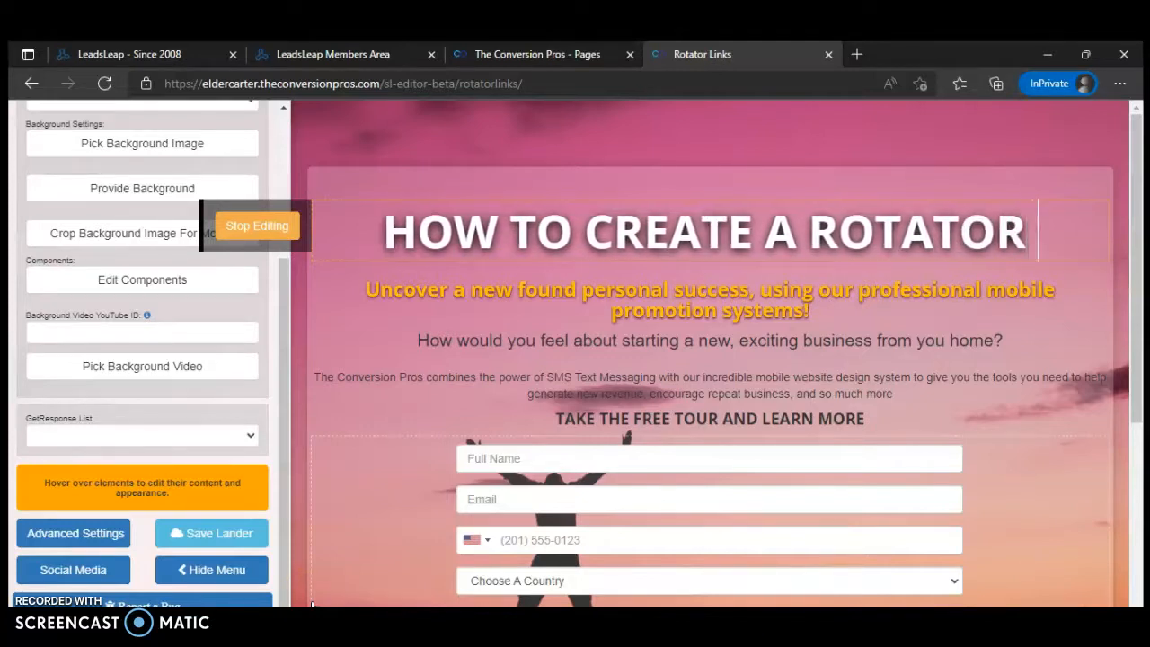
text(K)
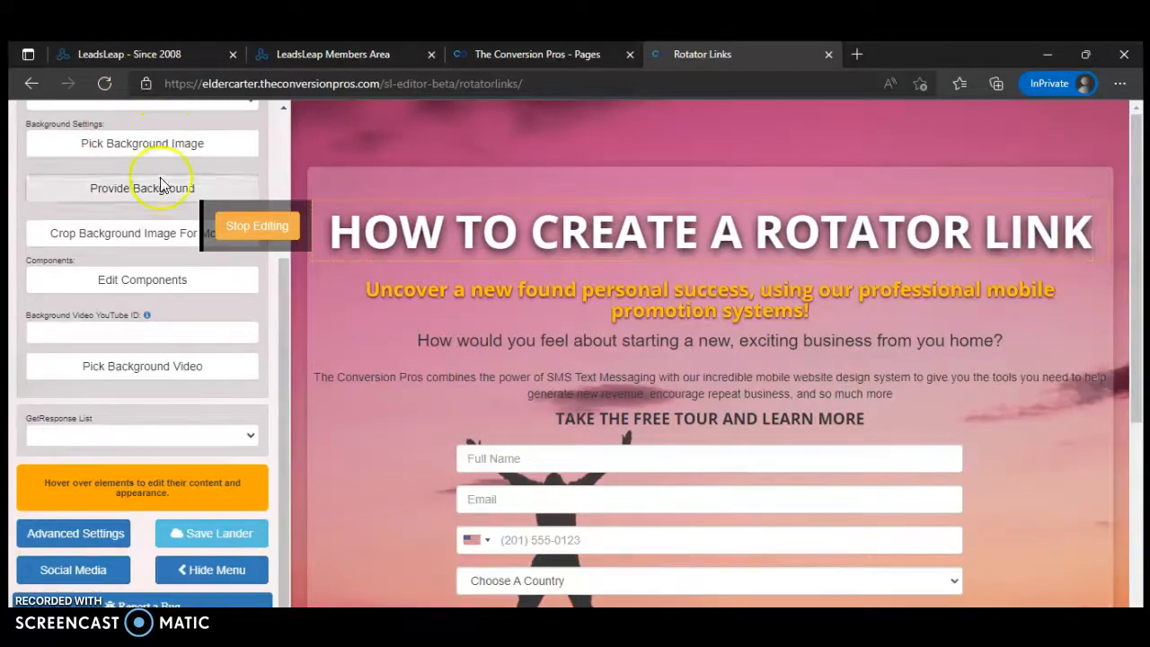
click(235, 225)
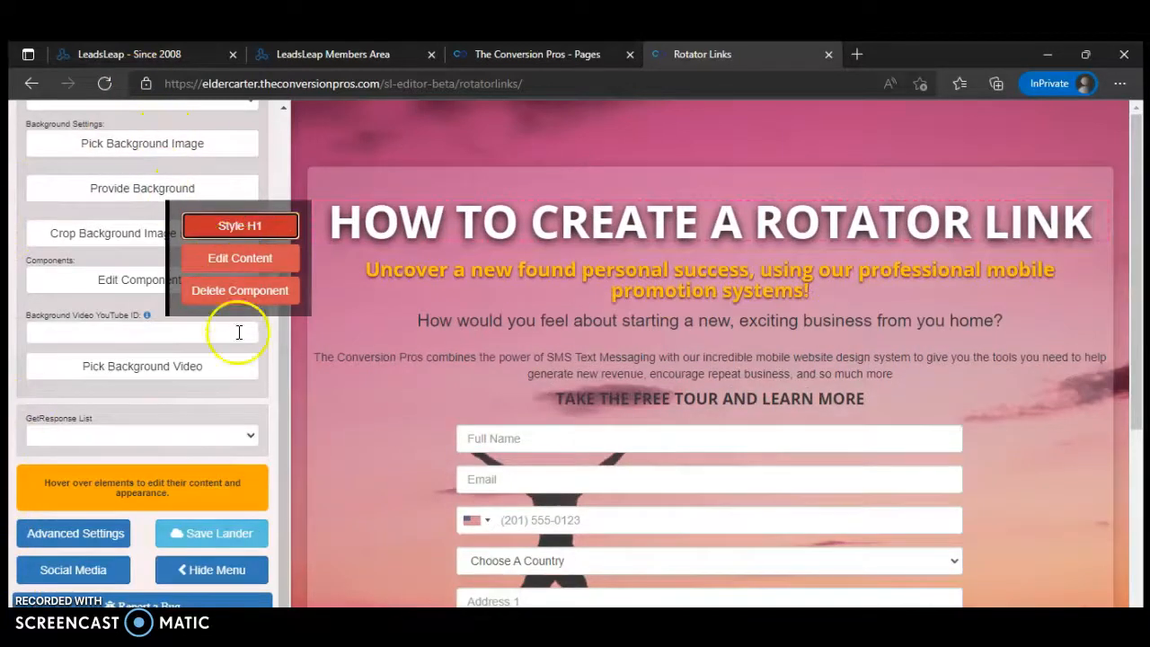
scroll(238, 350, down, 4)
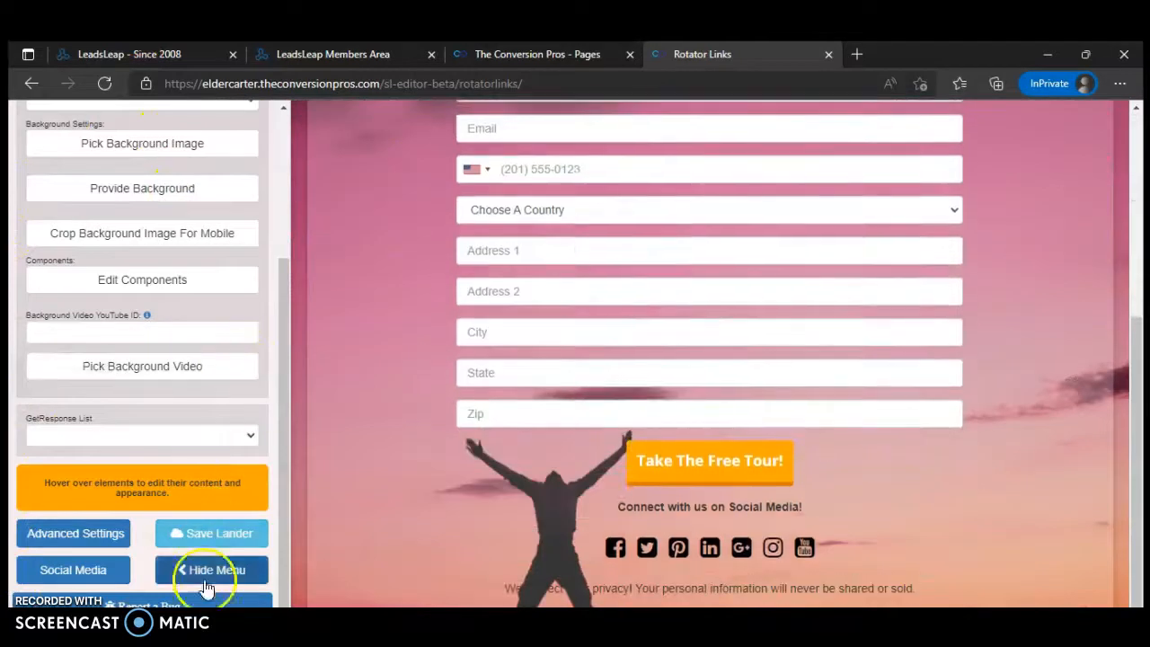
click(229, 537)
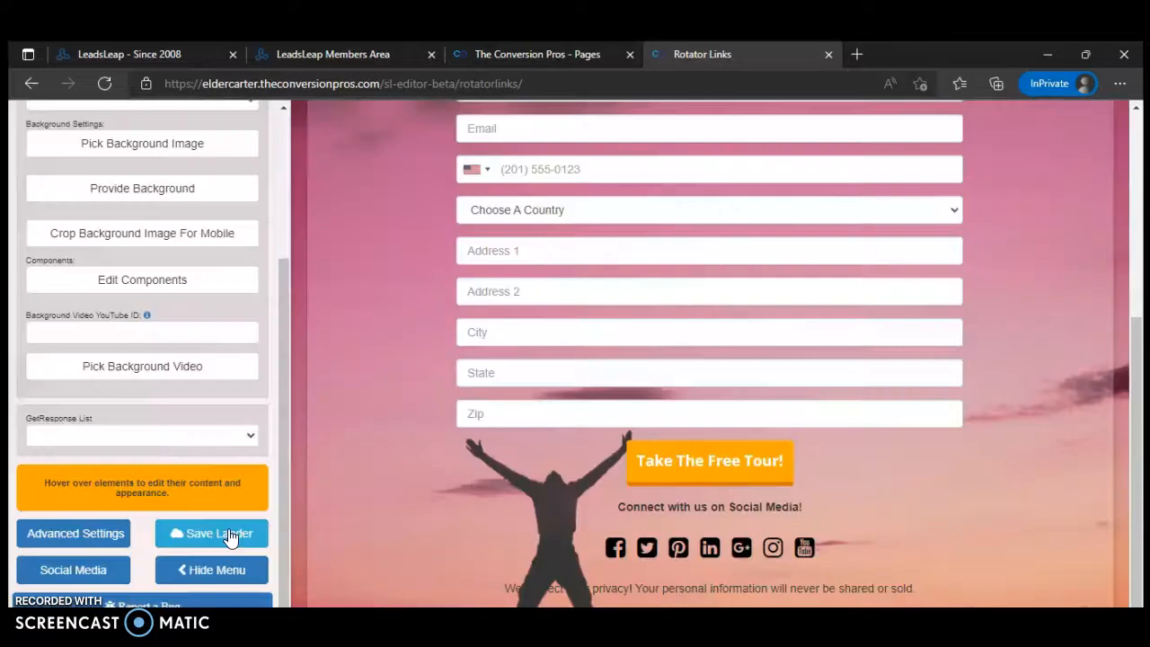
Delete the yellow subheading and the two paragraphs between the headline and the "TAKE THE FREE TOUR AND LEARN MORE" line.
scroll(380, 539, up, 5)
scroll(499, 538, down, 1)
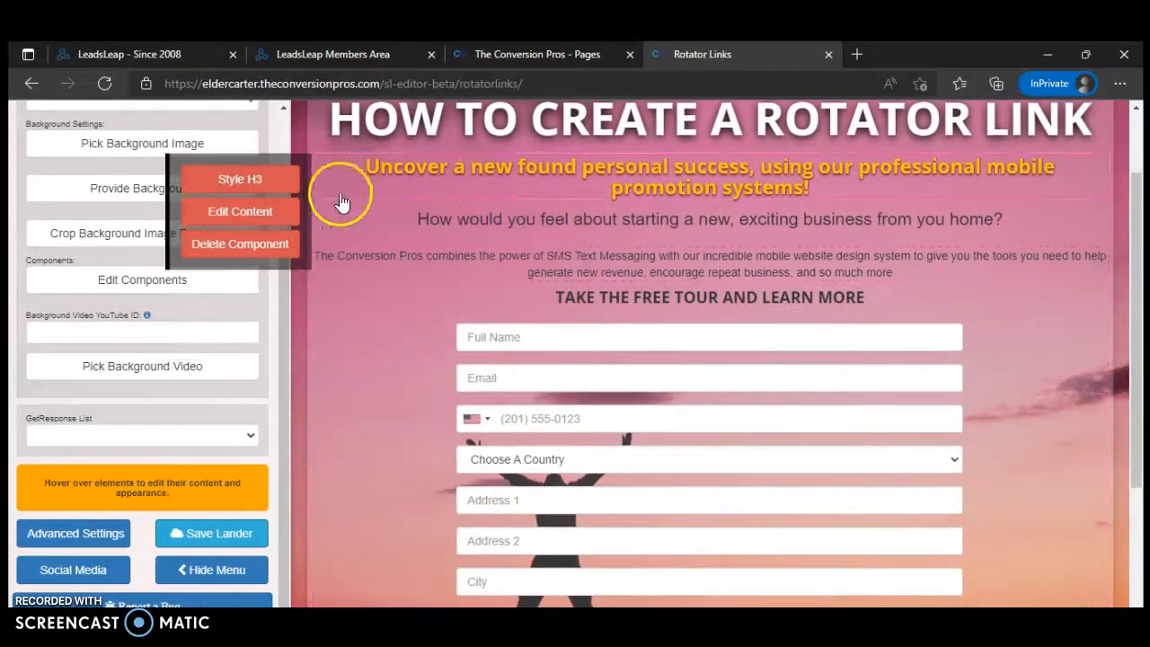
double_click(245, 246)
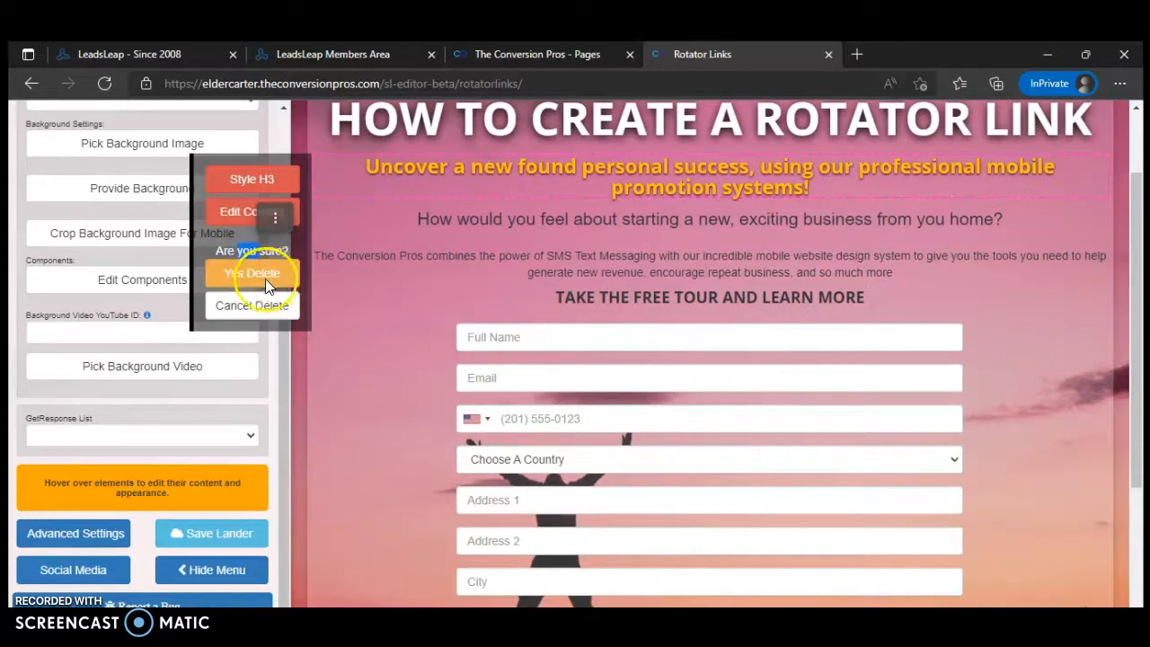
click(267, 273)
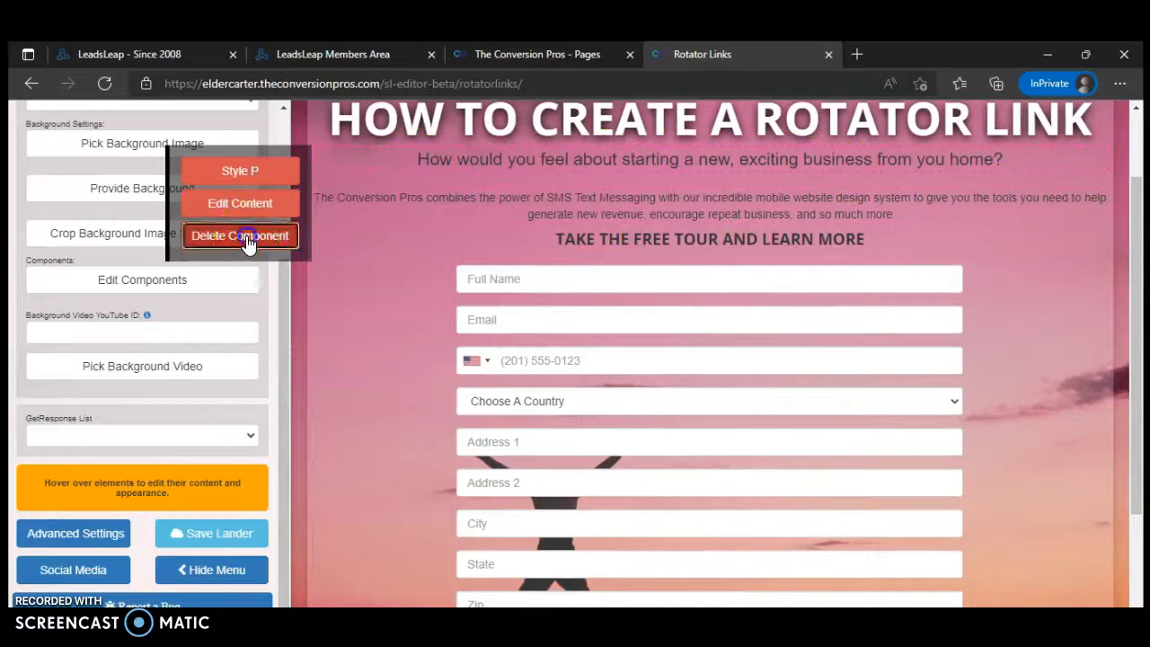
click(248, 241)
click(257, 267)
mouse_move(359, 172)
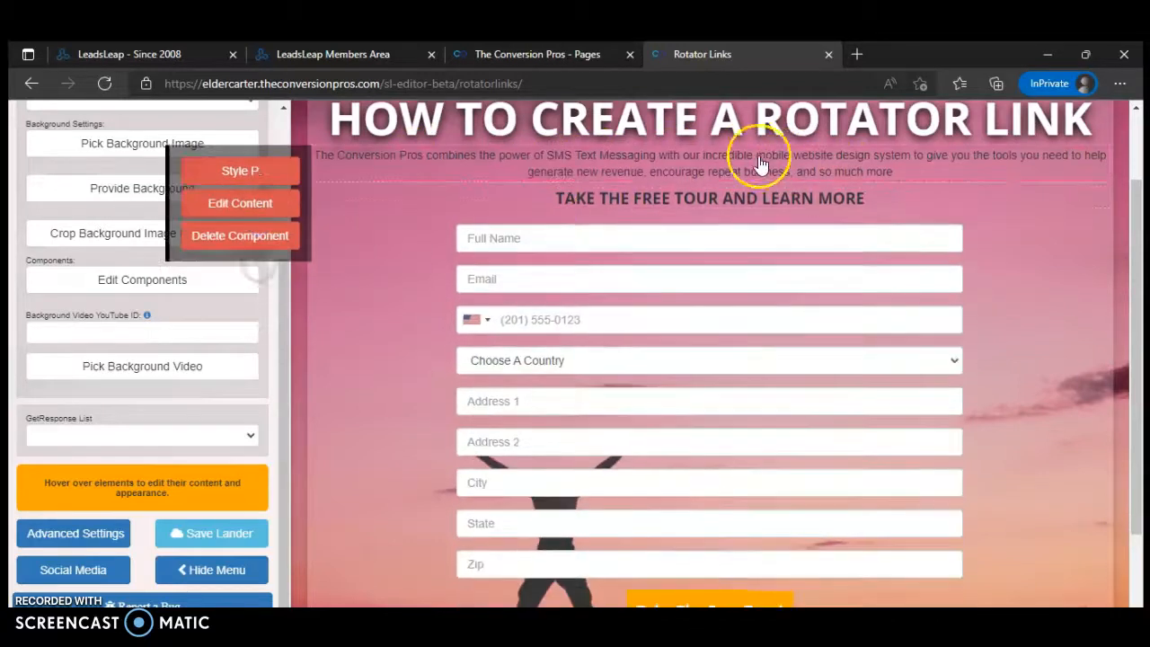
click(224, 239)
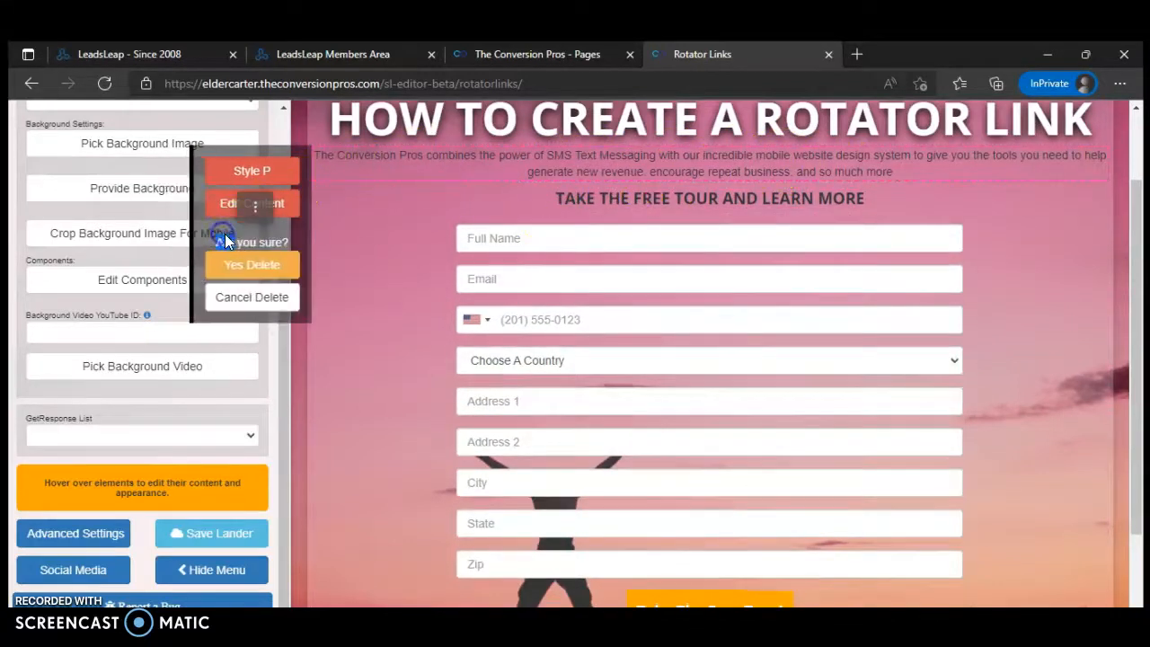
click(252, 267)
Delete the contact form and the "Connect with us on Social Media!" section from the landing page.
mouse_move(423, 249)
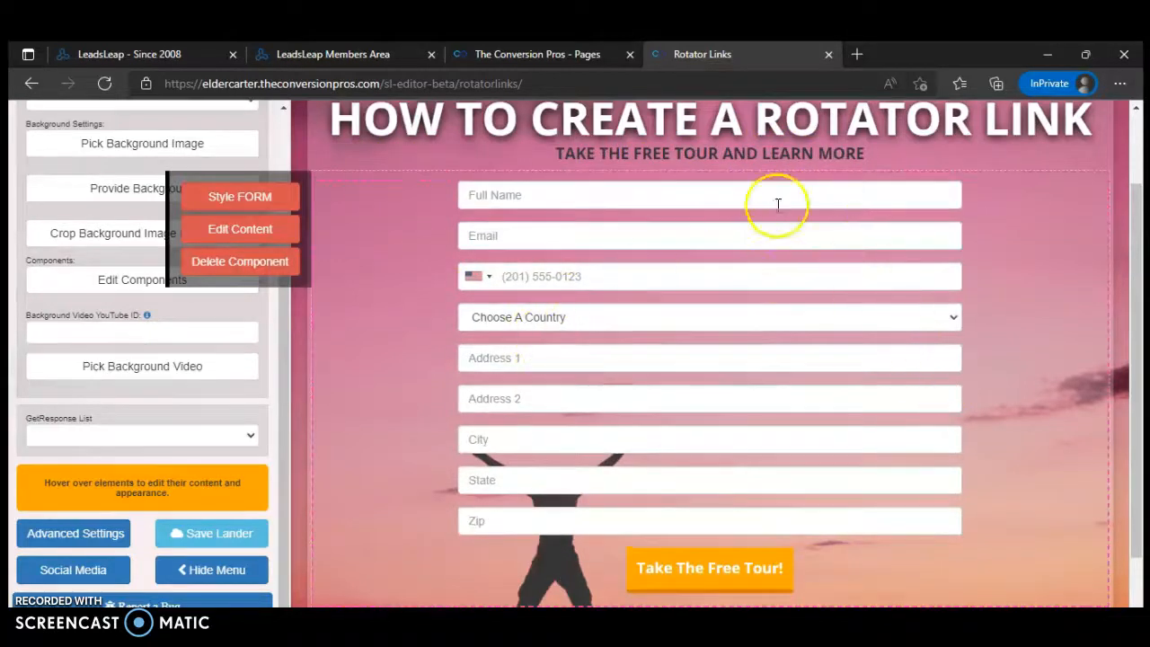
click(235, 266)
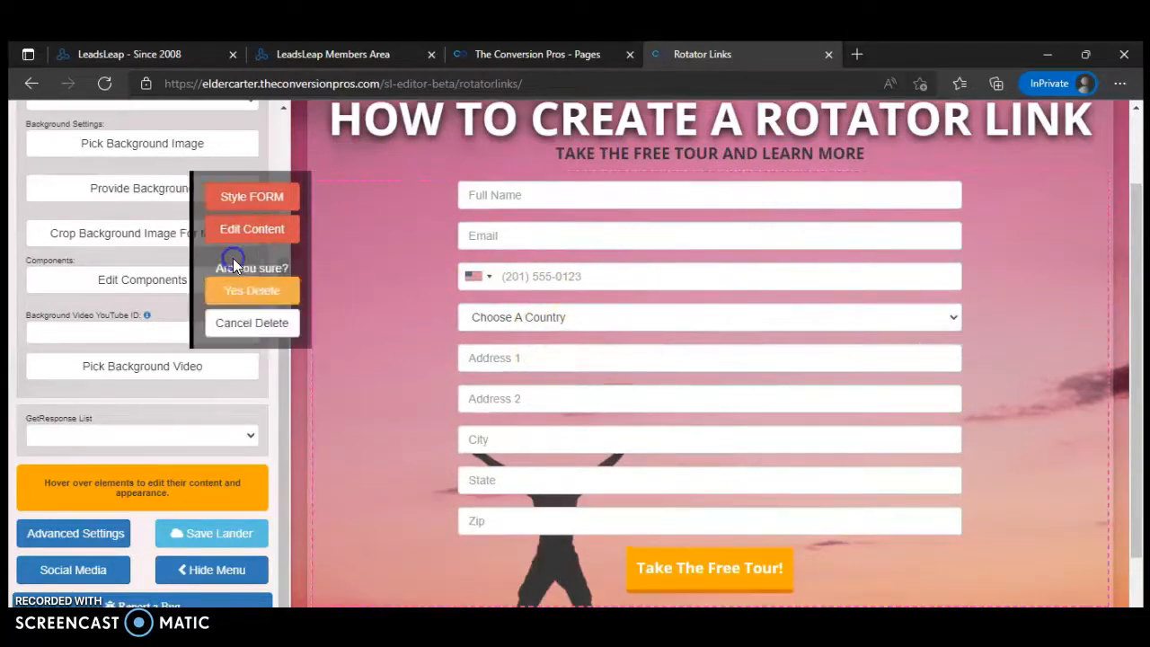
click(255, 289)
mouse_move(872, 314)
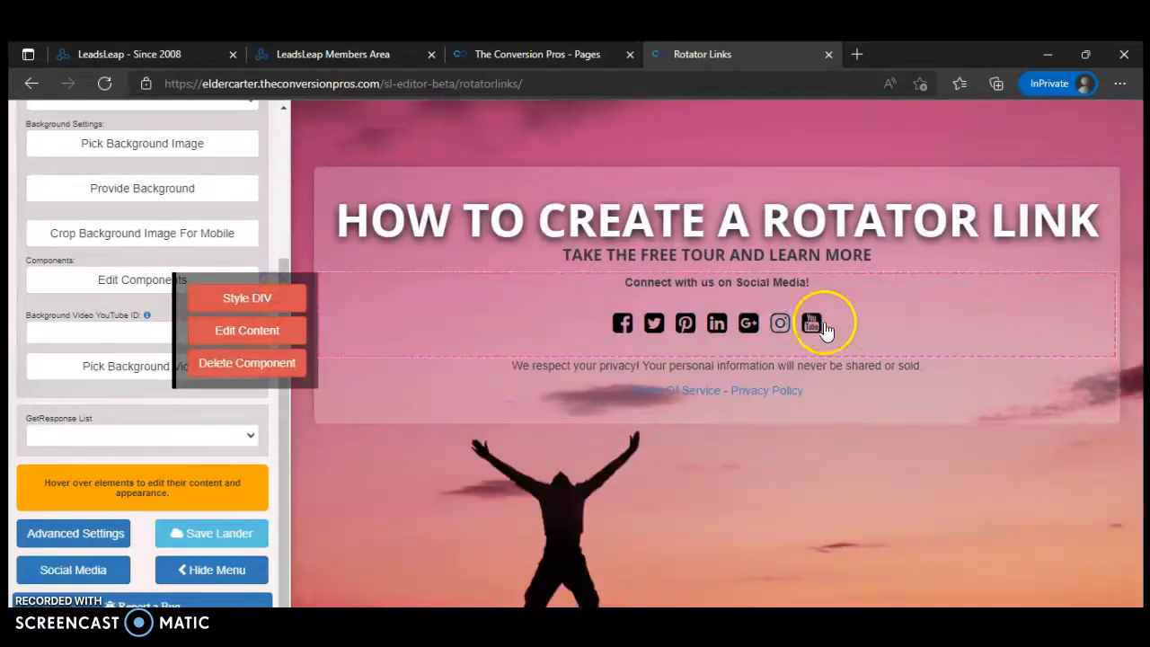
click(264, 367)
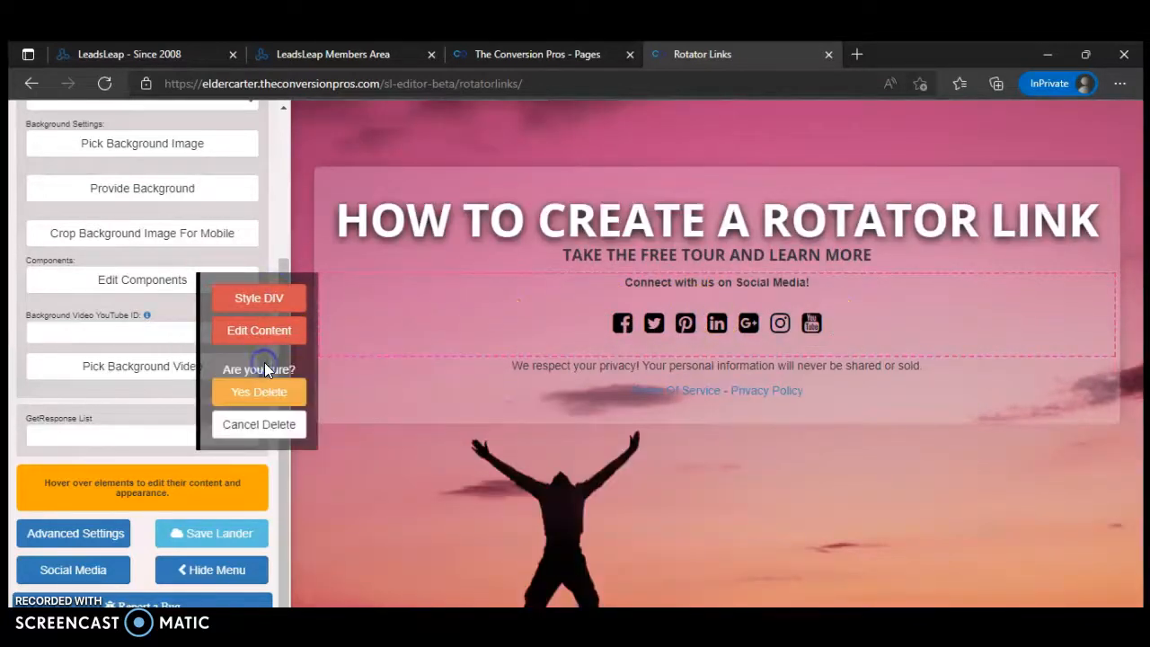
click(278, 393)
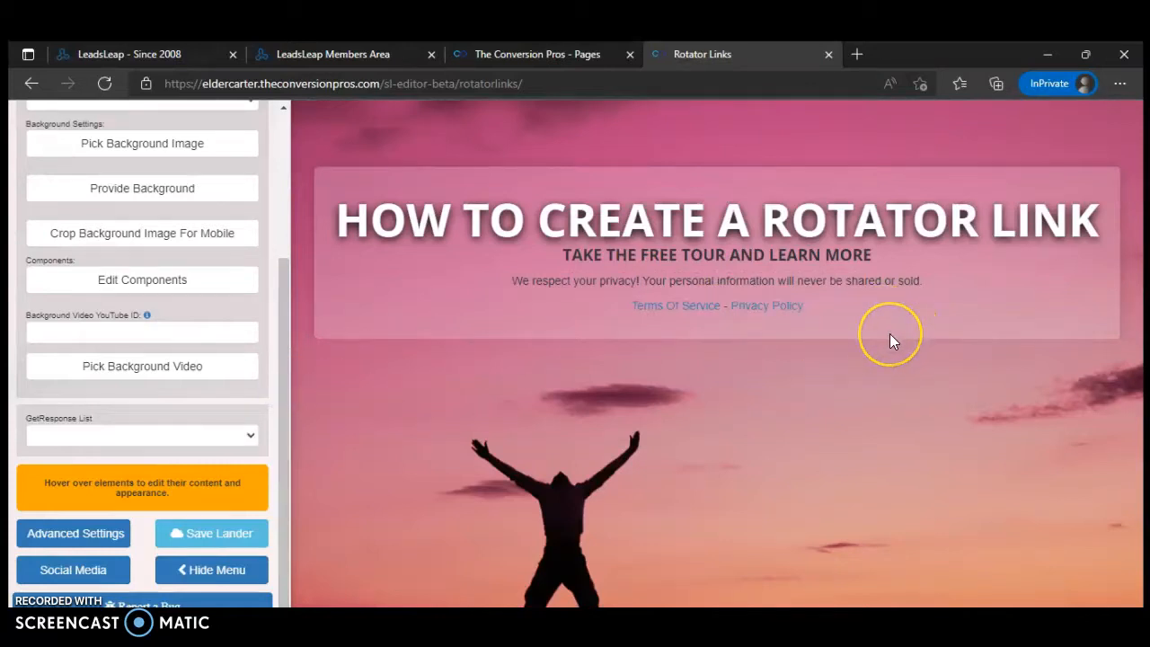
Delete the "TAKE THE FREE TOUR AND LEARN MORE" line below the headline and save the lander.
mouse_move(940, 260)
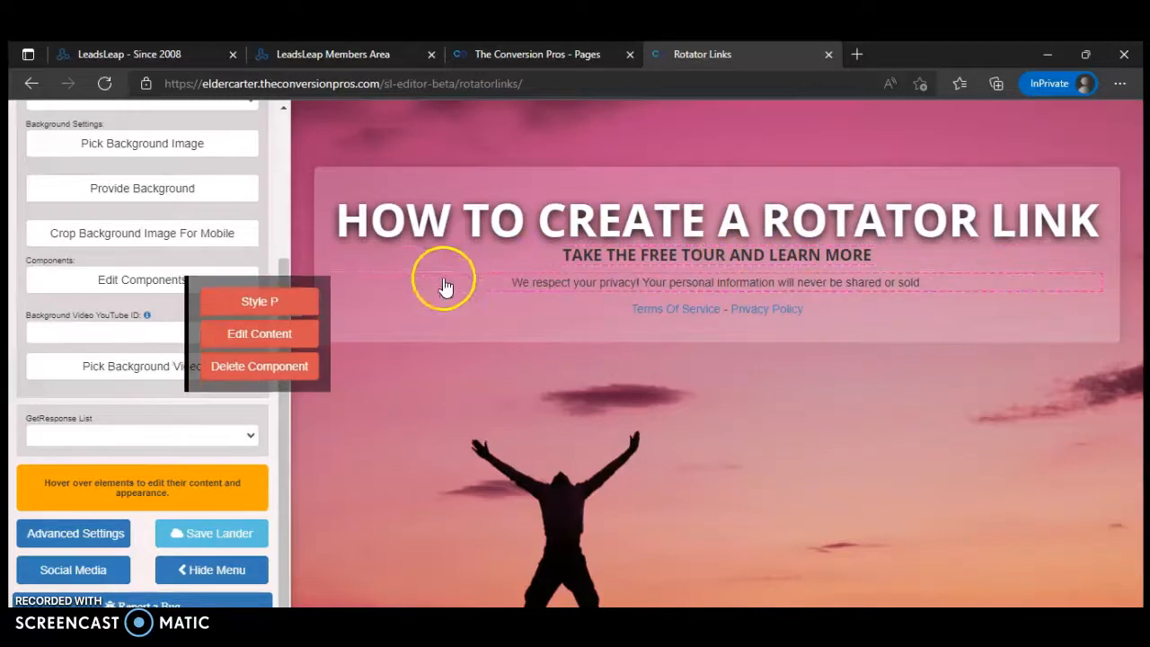
click(256, 338)
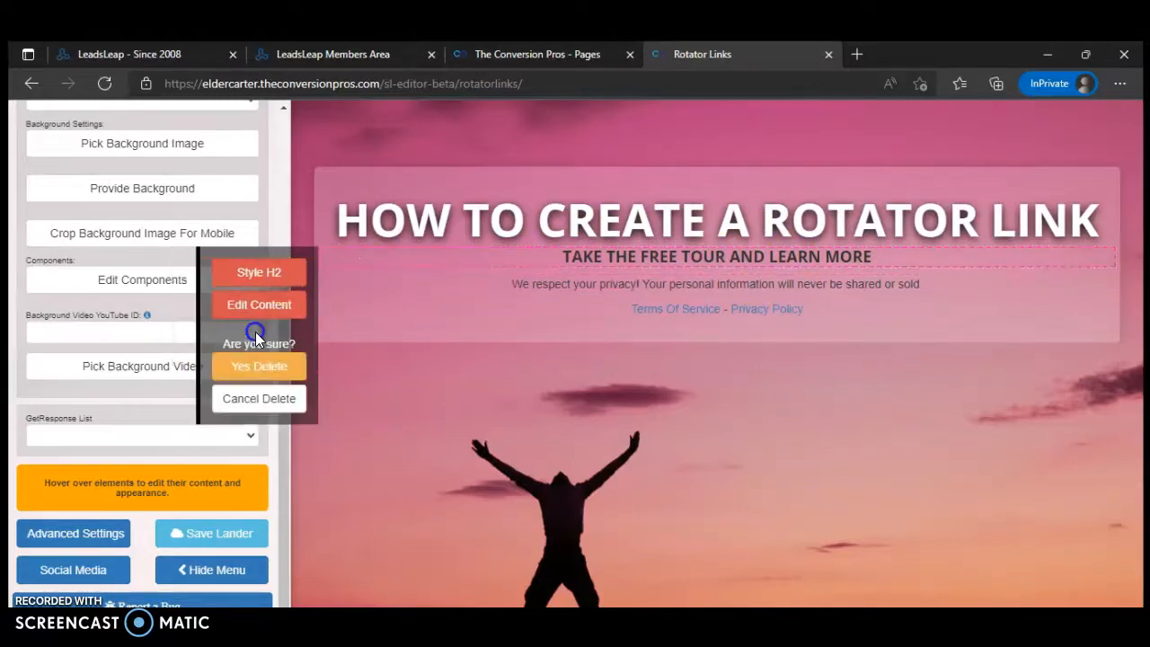
click(271, 368)
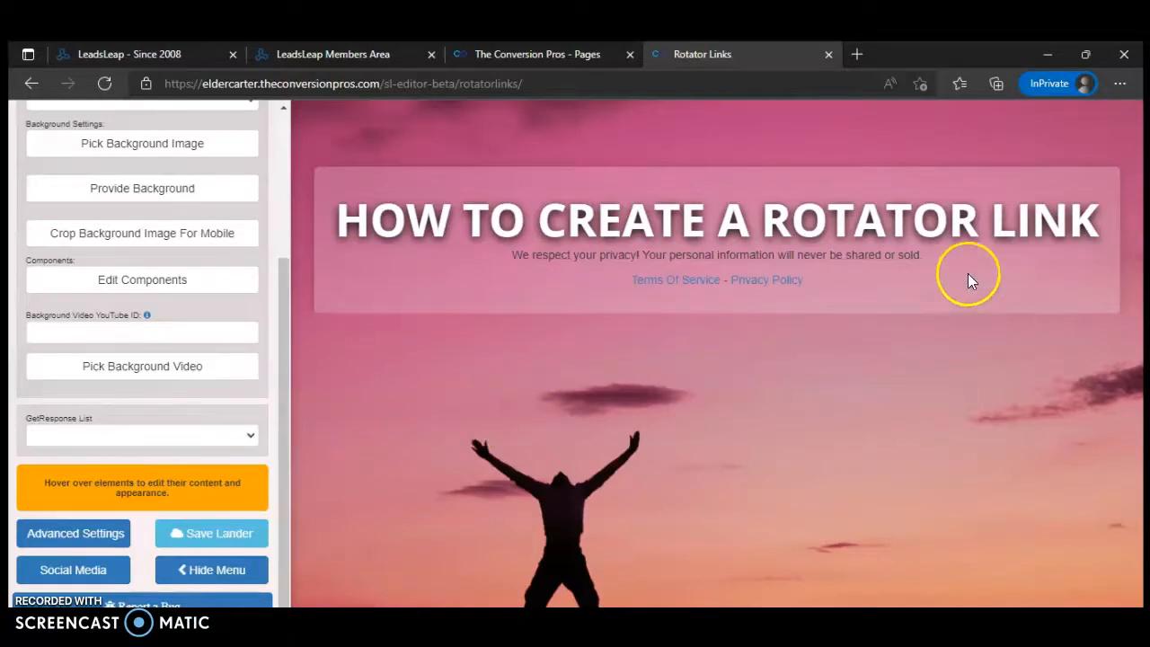
mouse_move(393, 319)
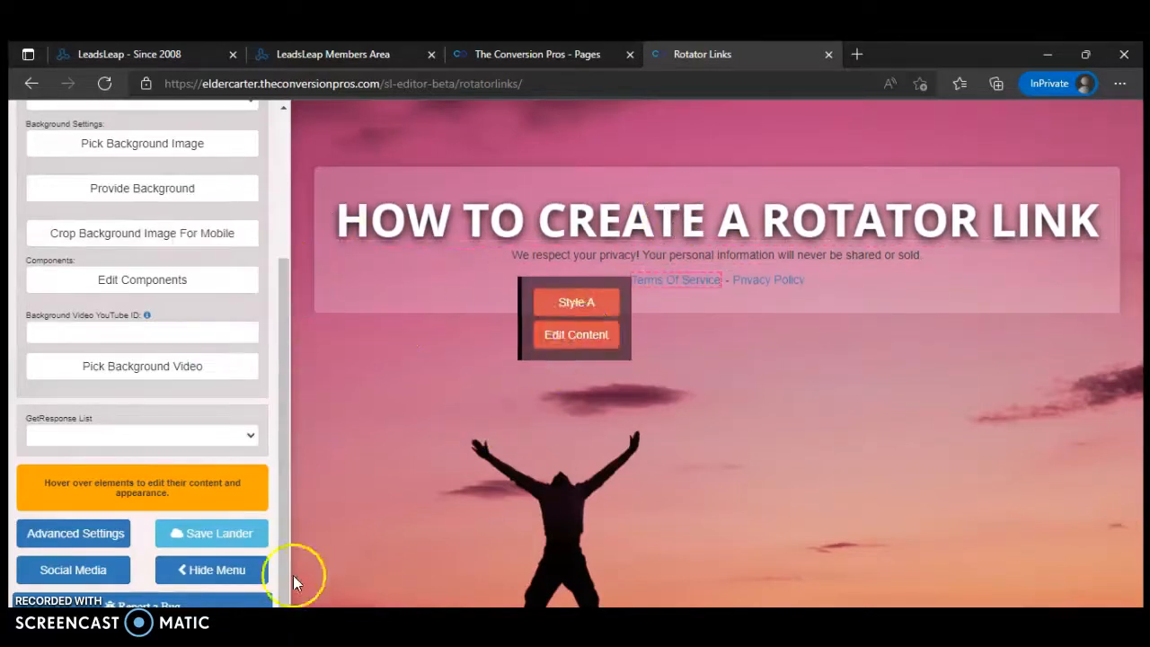
click(203, 540)
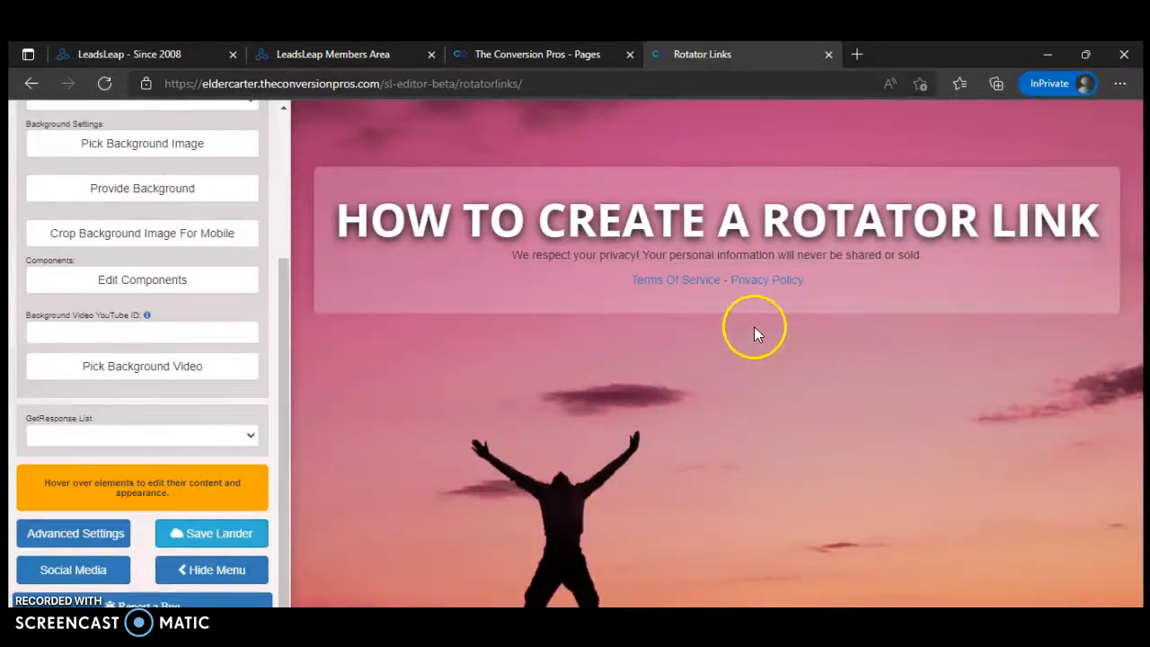
mouse_move(1099, 249)
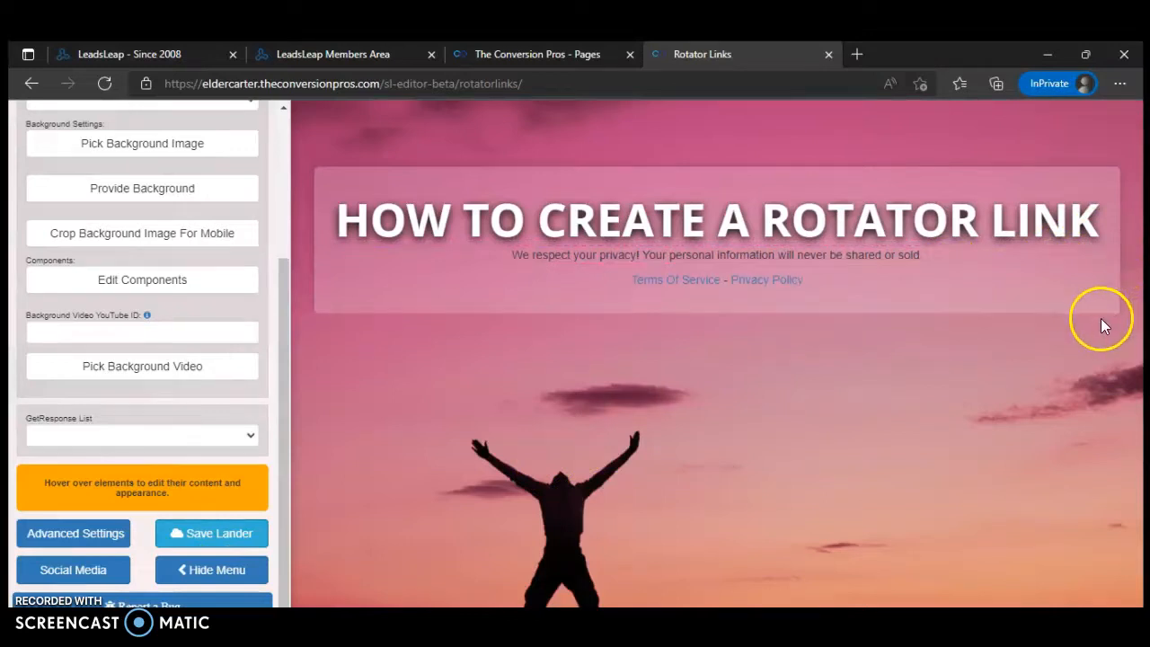
Switch to the portal's Page Builder, dismiss the guided tour offer and look through the list of existing pages.
click(505, 54)
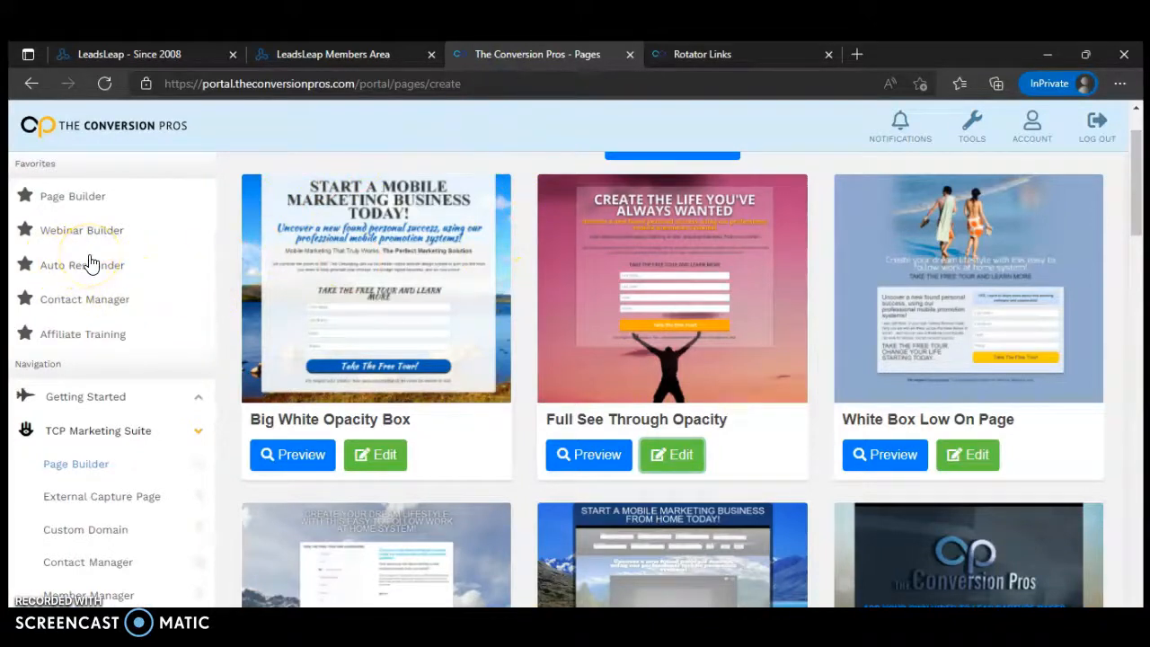
click(86, 199)
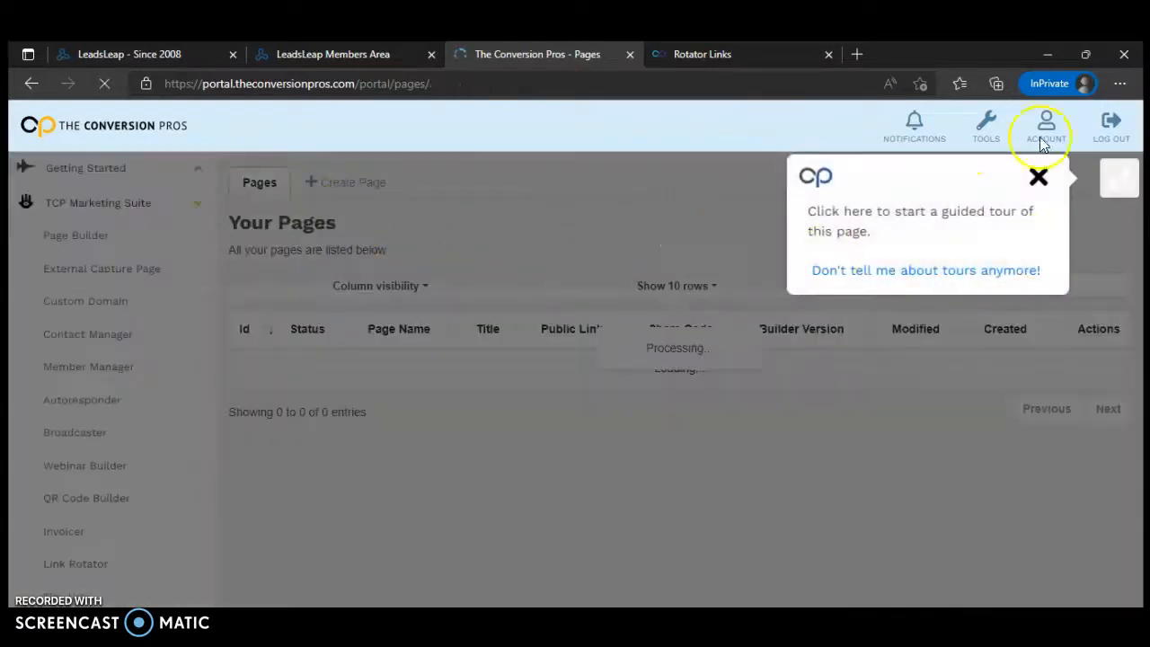
click(1039, 179)
scroll(799, 257, down, 1)
scroll(883, 225, up, 1)
middle_click(884, 226)
scroll(998, 290, down, 3)
click(878, 312)
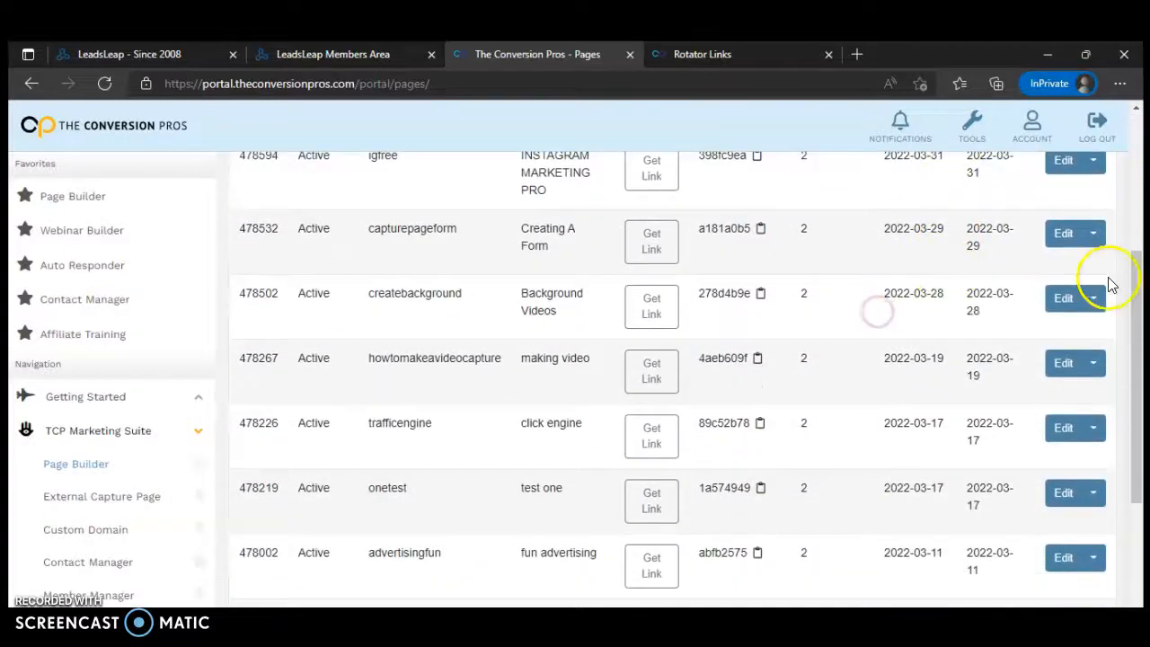
scroll(1110, 284, up, 3)
Search the existing pages for "system".
click(996, 233)
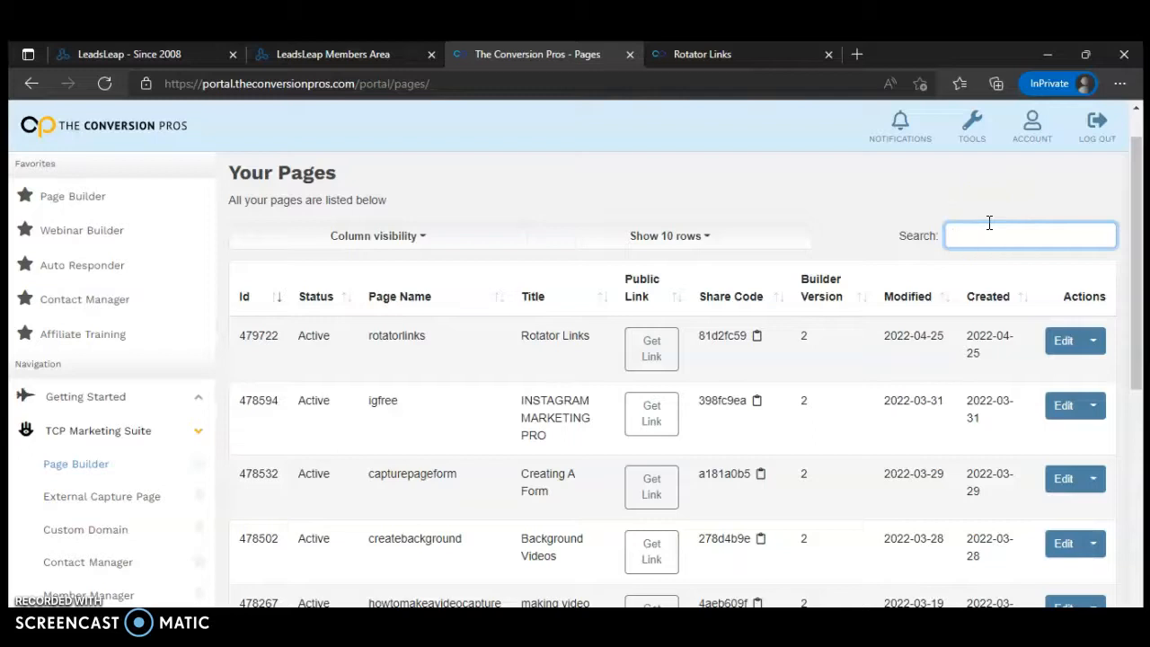
text(th)
key(BackSpace)
key(BackSpace)
text(s)
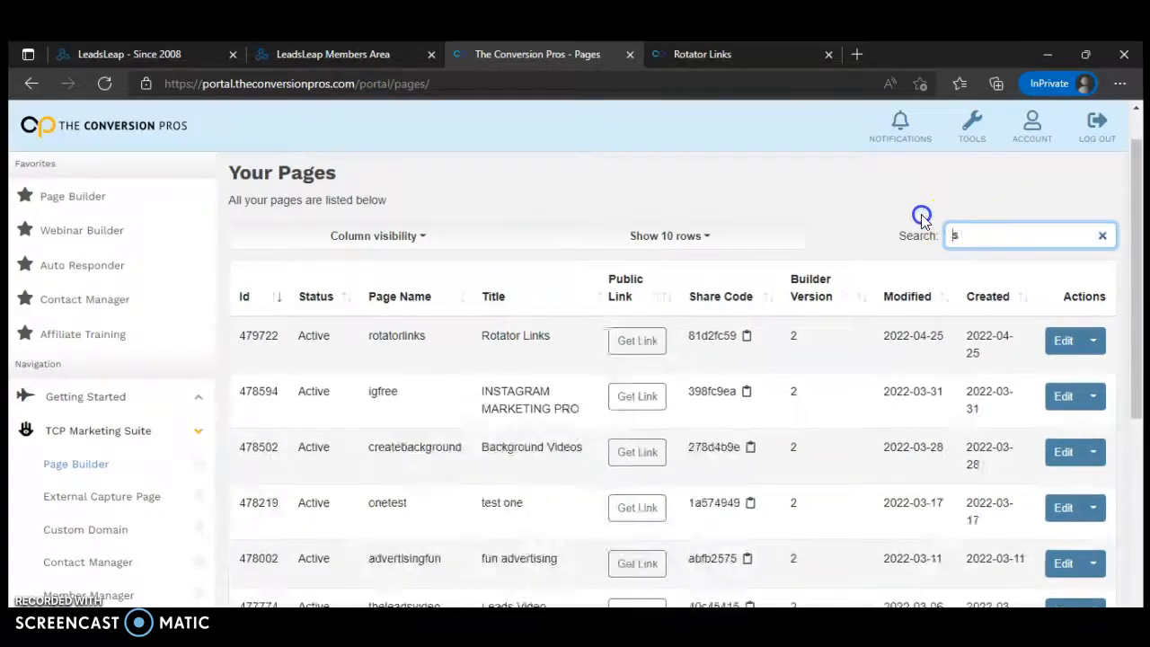
text(ystsys)
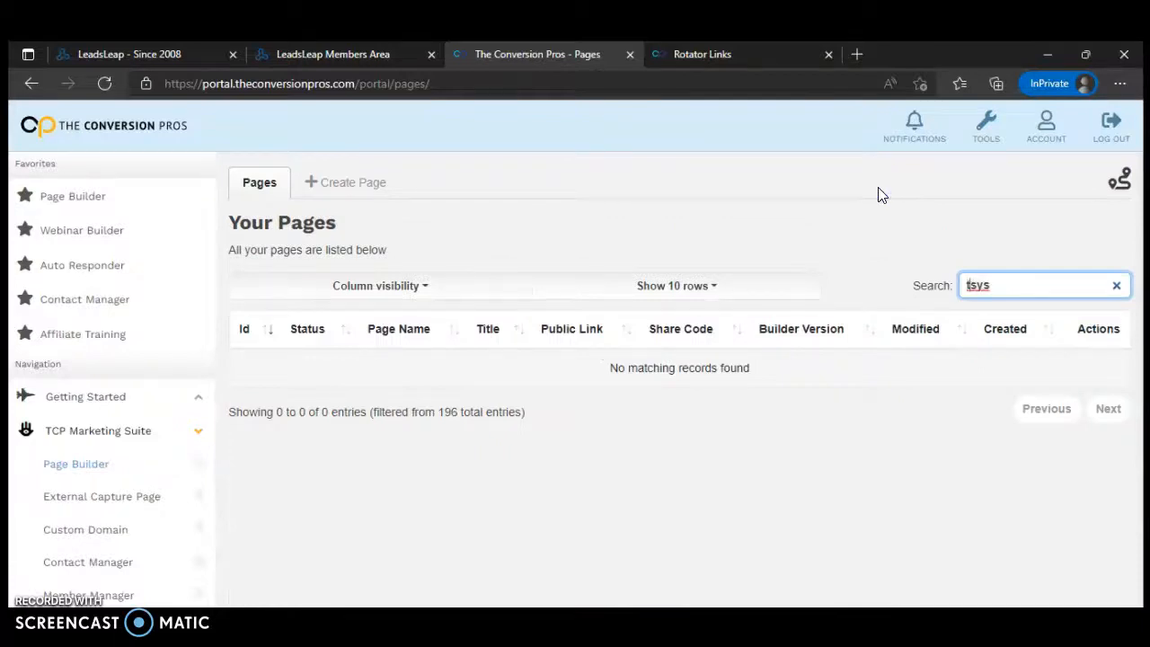
key(BackSpace)
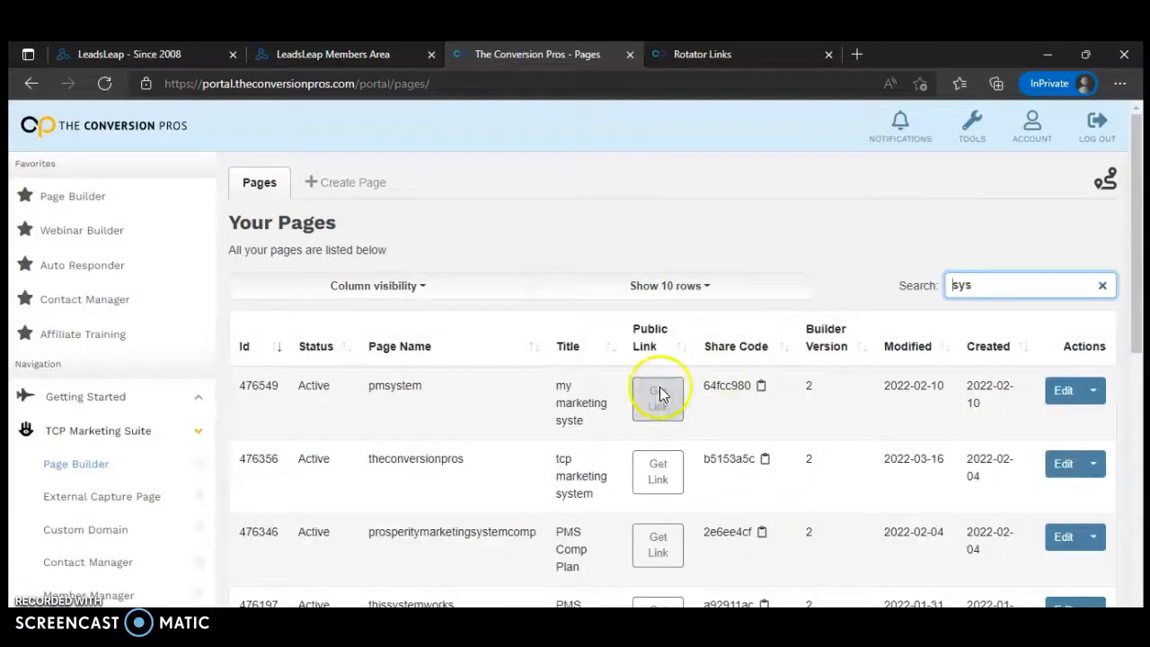
scroll(647, 398, down, 4)
scroll(652, 390, up, 3)
click(994, 207)
text(em)
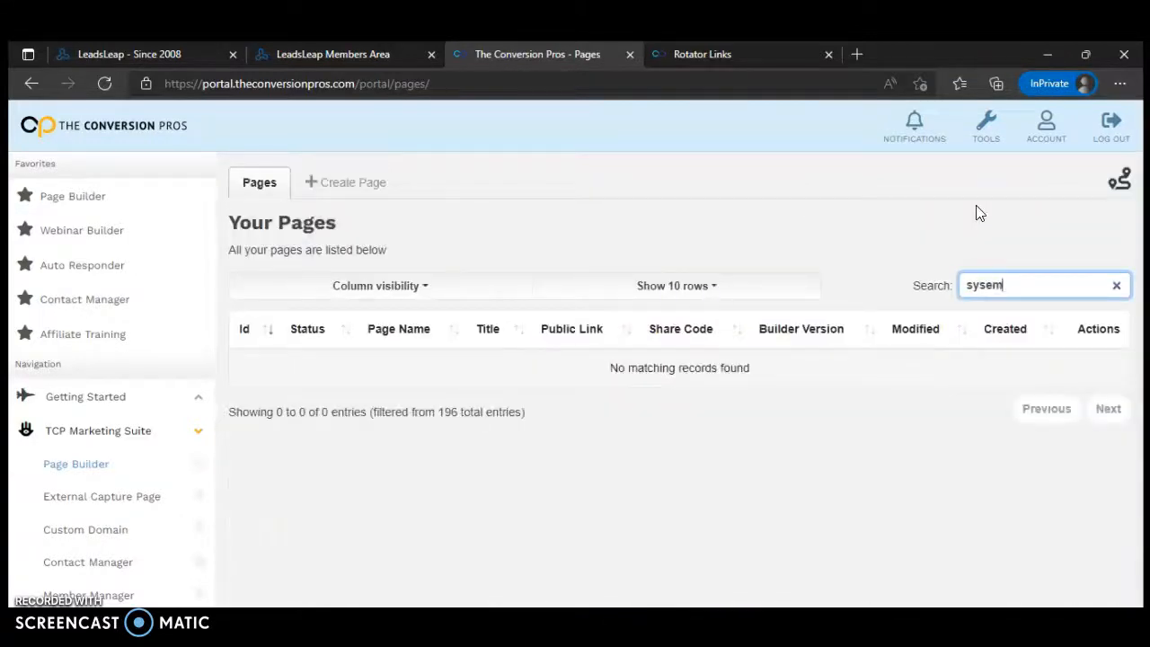
click(957, 178)
text(syst)
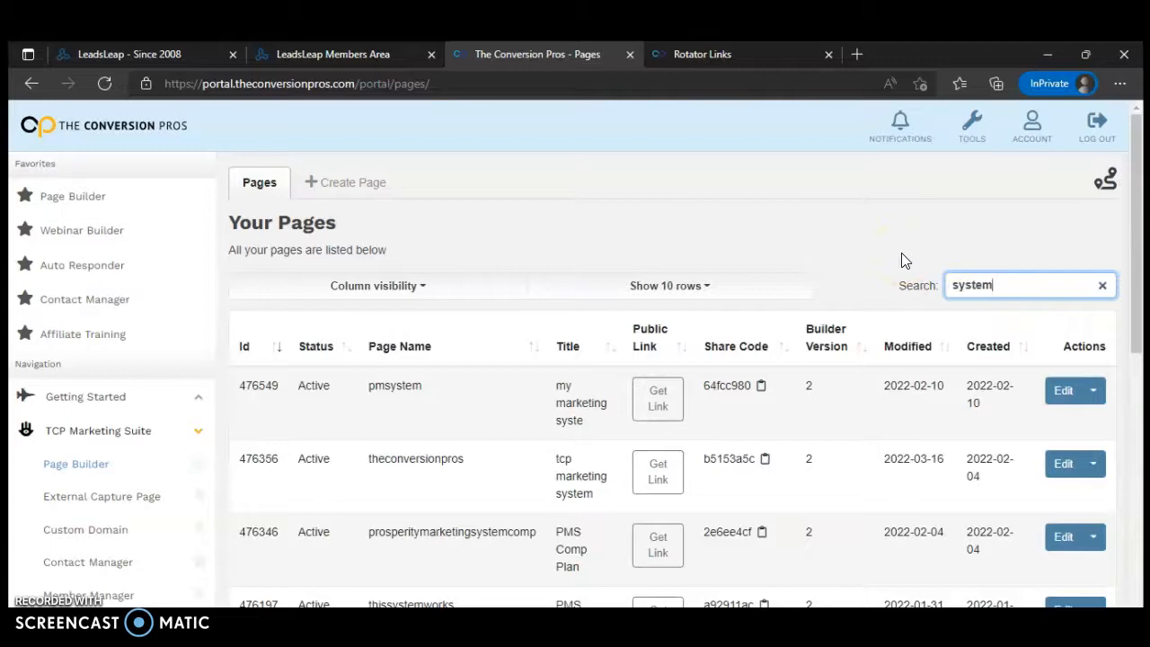
Preview the TCPINFO page titled "THE SYSTEM" from the third page of results and examine its video and text layout.
scroll(932, 265, down, 7)
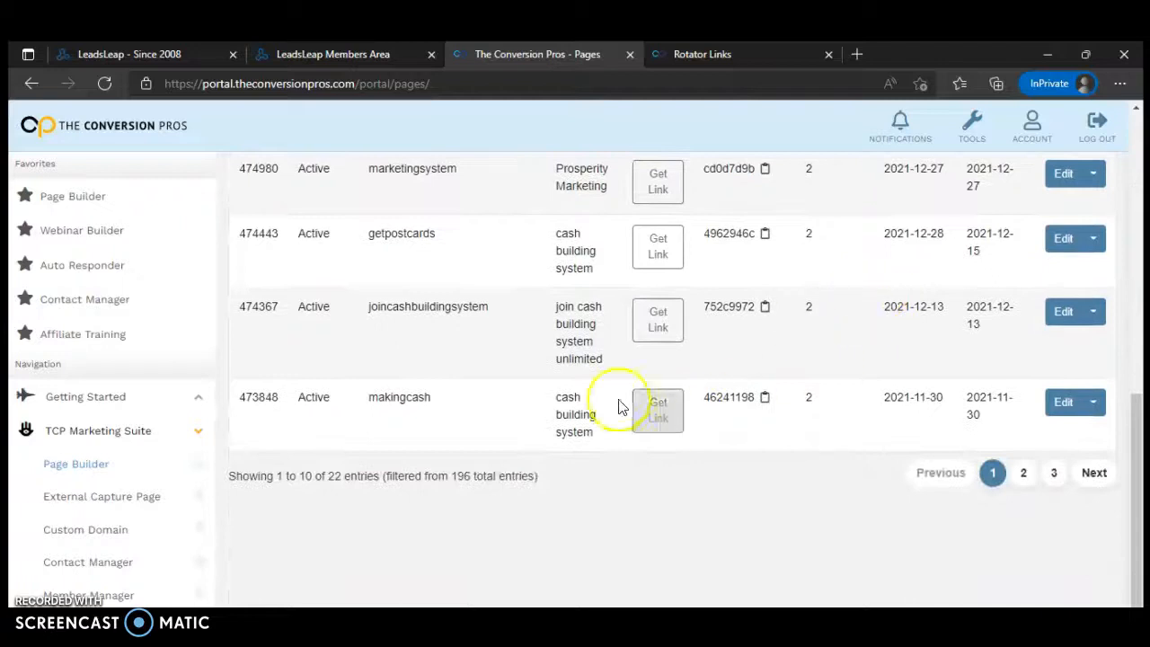
click(1055, 474)
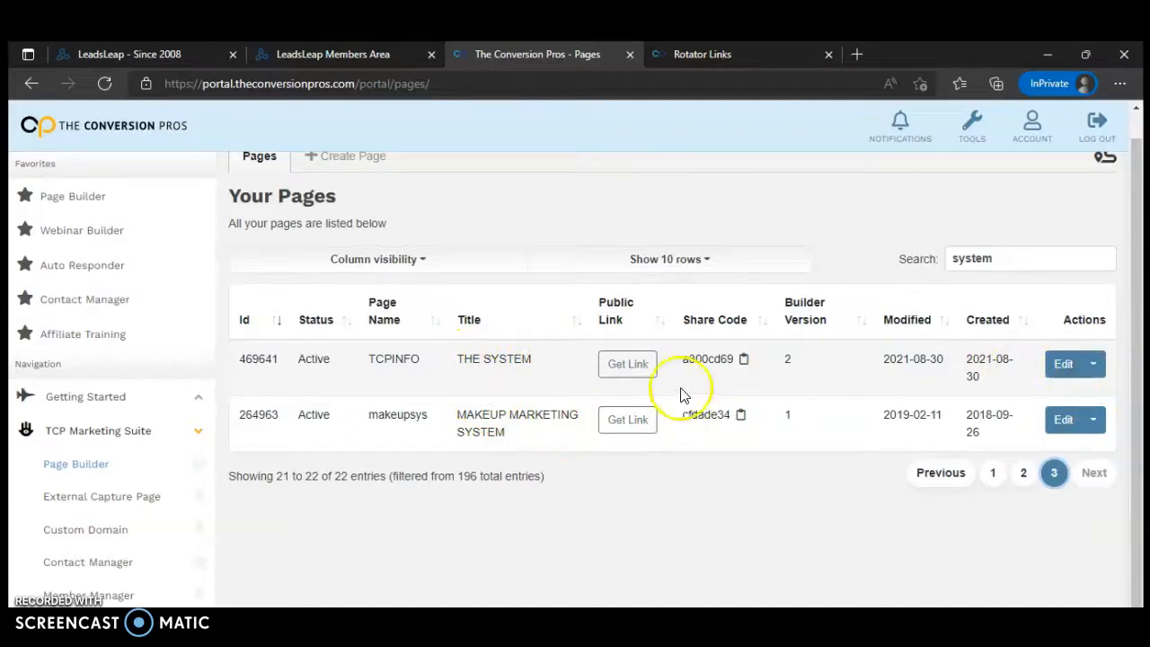
click(621, 365)
click(673, 341)
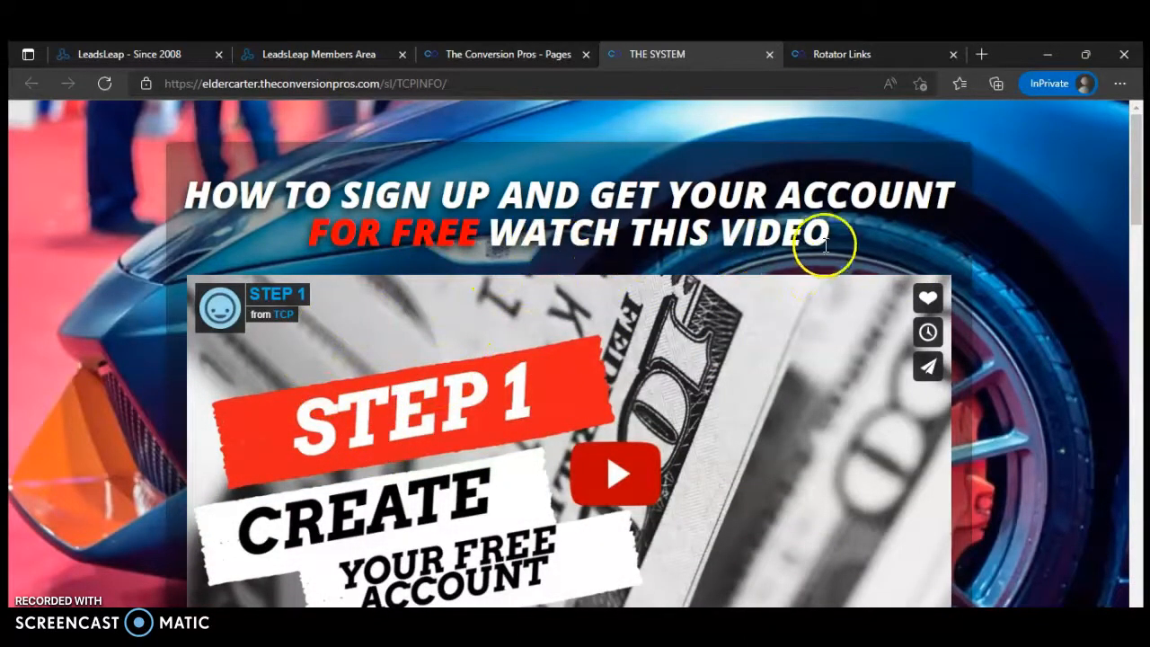
scroll(819, 261, down, 4)
scroll(821, 278, down, 4)
scroll(822, 279, up, 5)
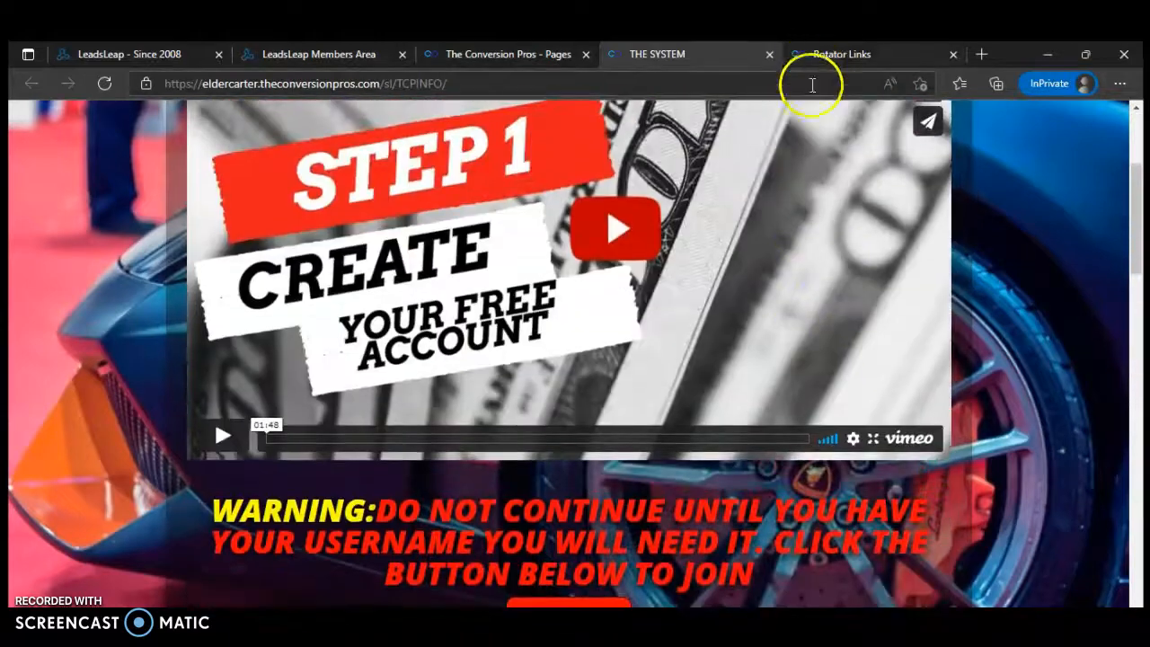
scroll(806, 231, up, 2)
scroll(806, 231, up, 1)
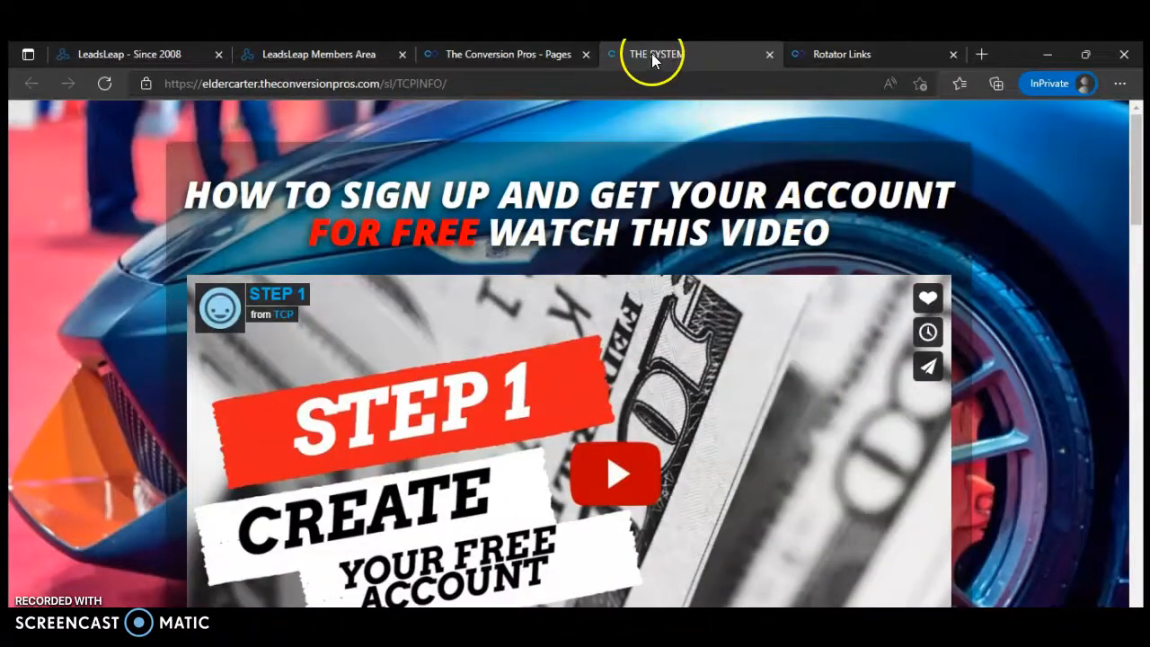
Close the TCPINFO link dialog, glance at "THE SYSTEM" preview again and return to the pages list.
click(511, 54)
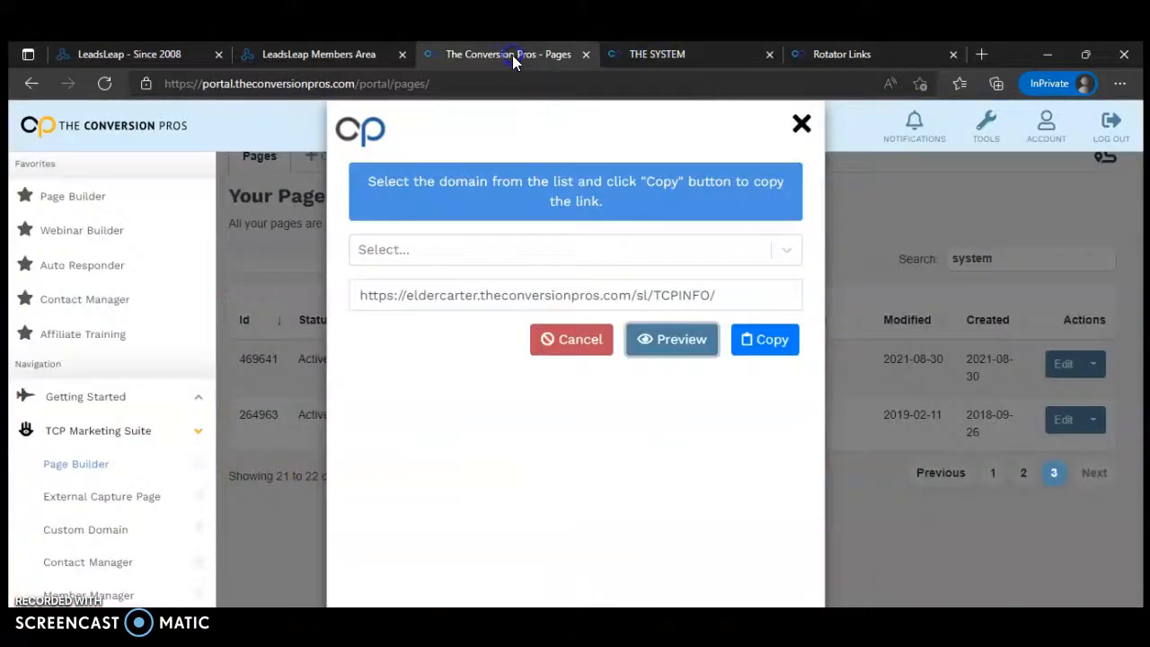
click(801, 125)
click(361, 54)
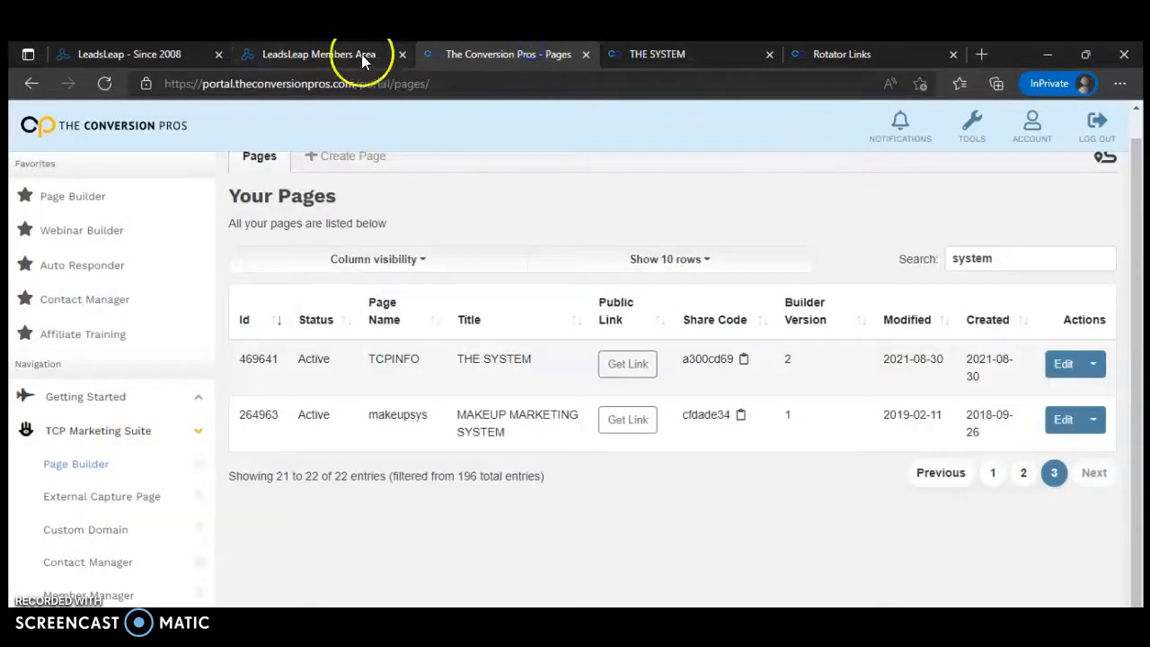
click(525, 54)
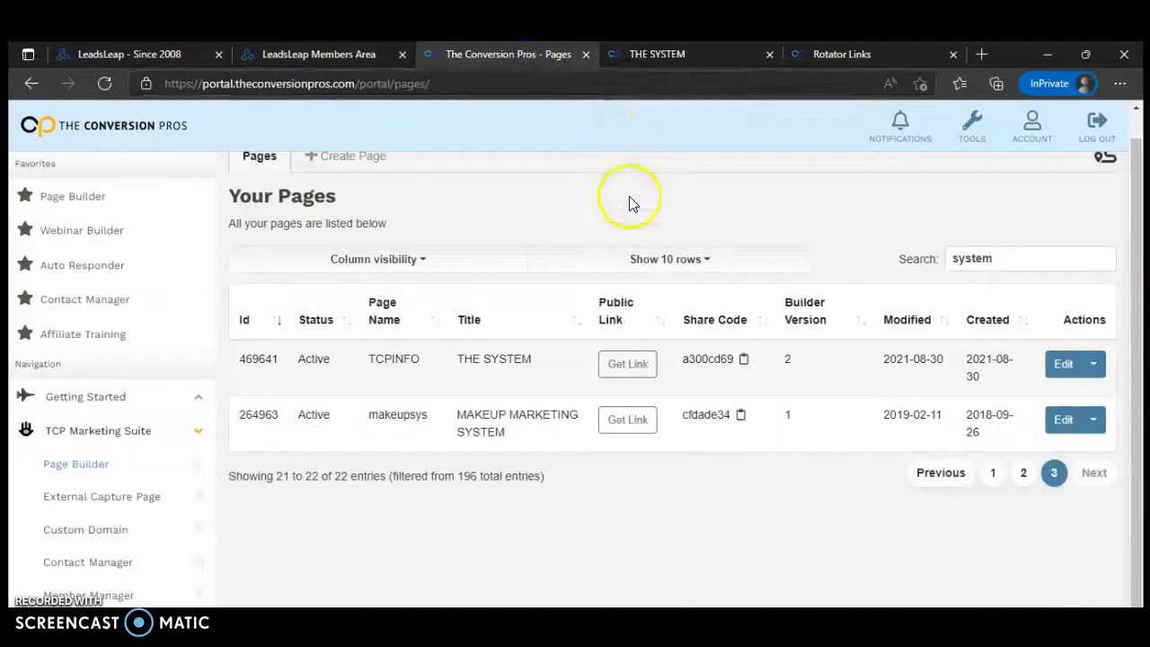
click(677, 51)
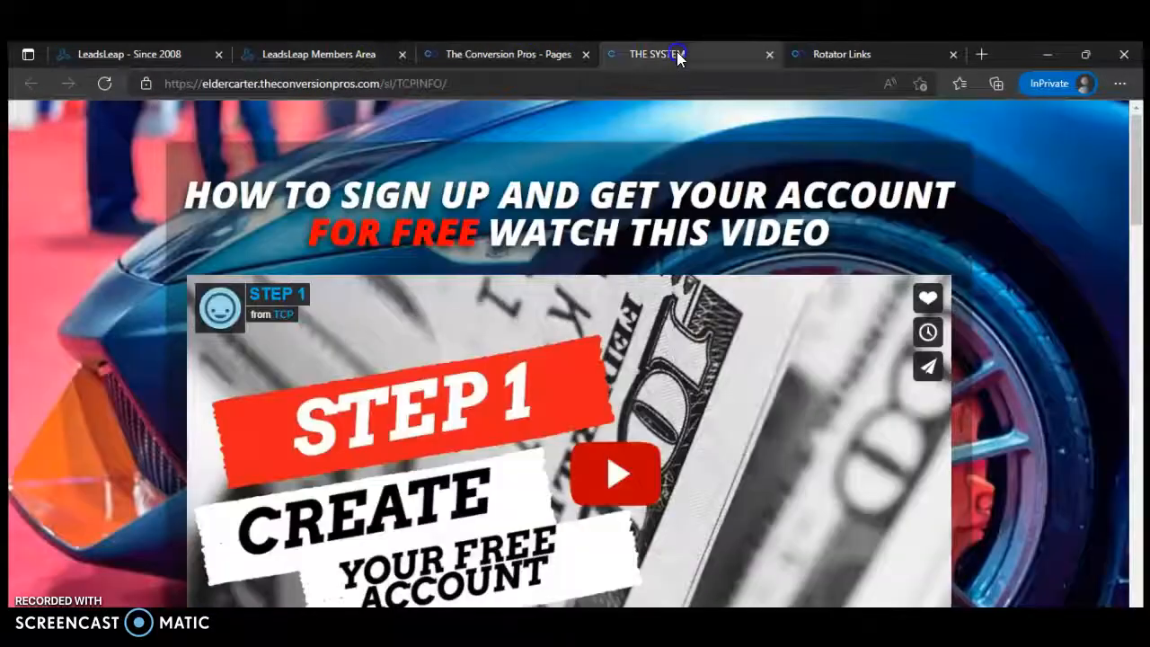
click(497, 56)
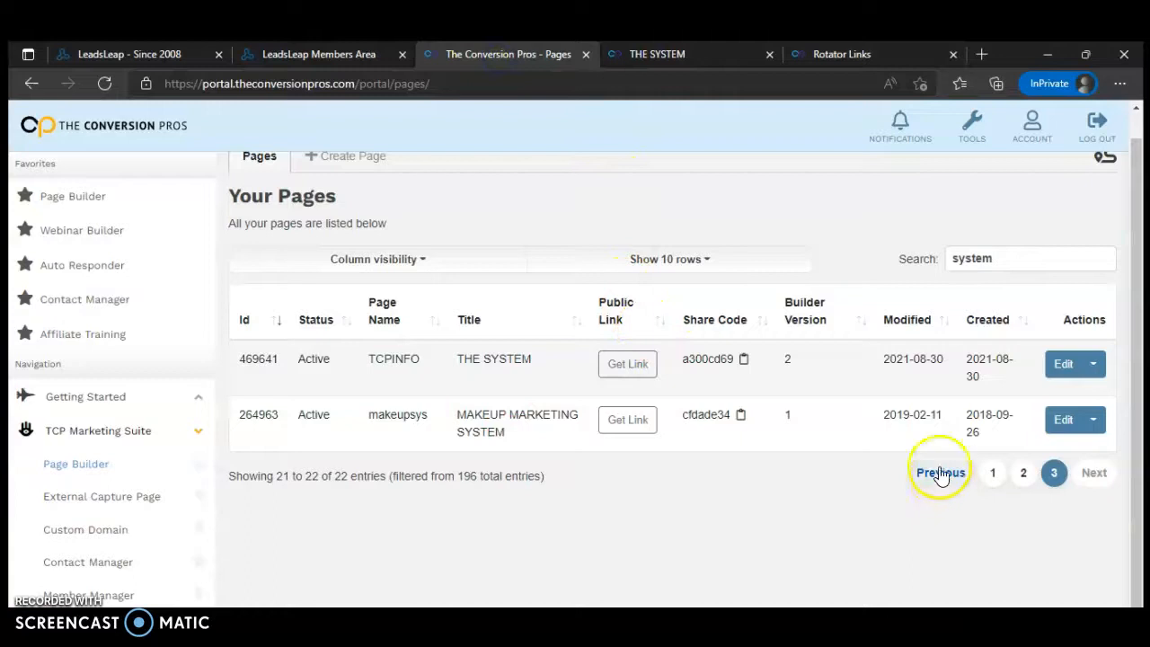
Reload the pages list without the guided tour, open the rotatorlinks page for editing and show its available components.
scroll(941, 476, up, 1)
click(98, 201)
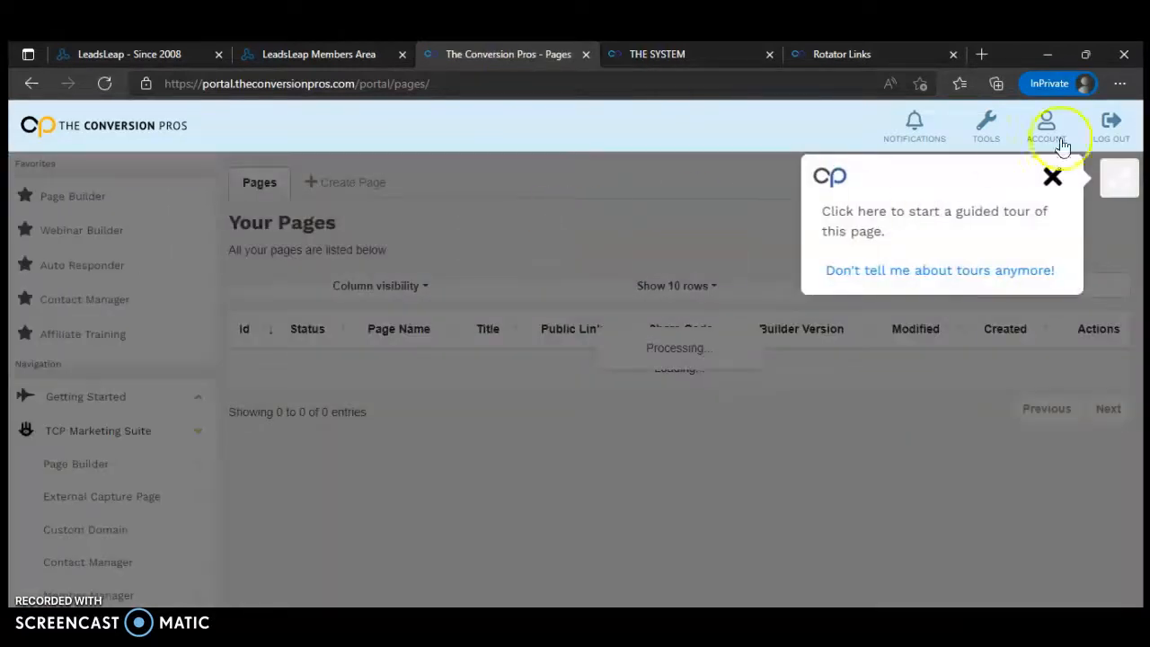
click(1050, 172)
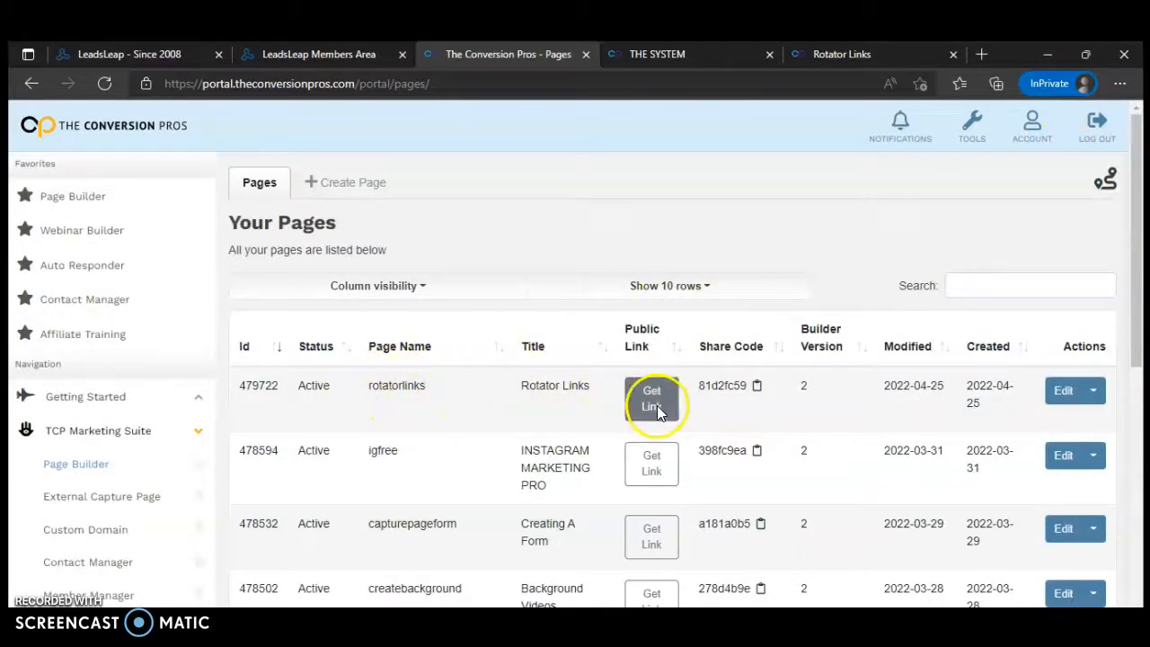
click(1062, 390)
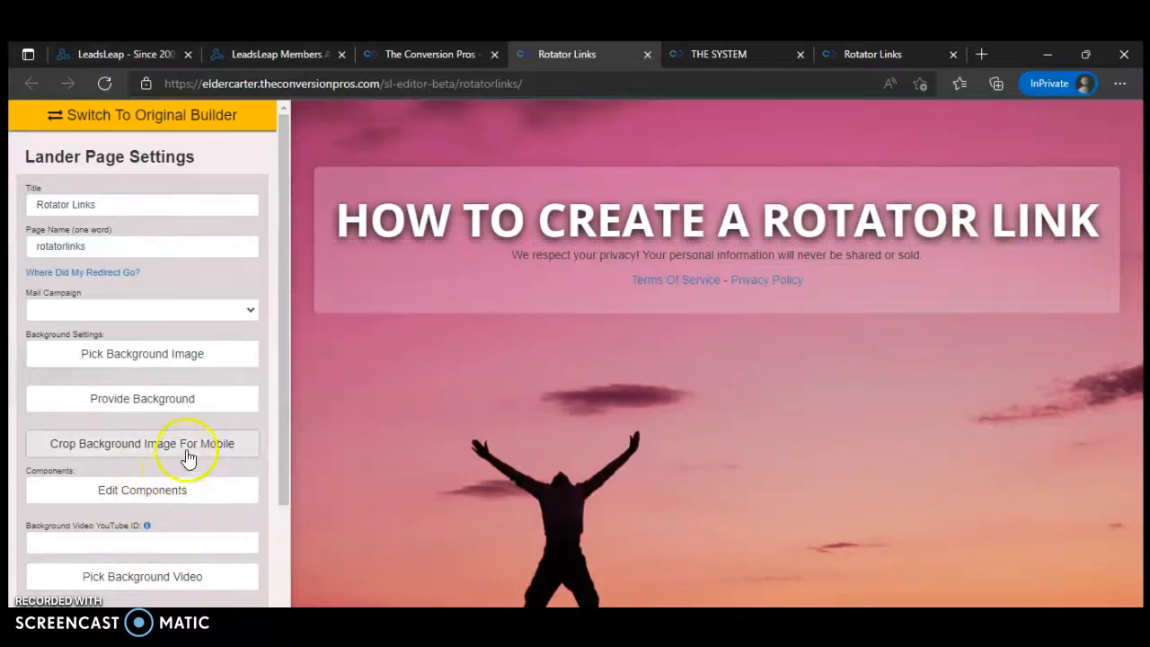
scroll(170, 440, down, 3)
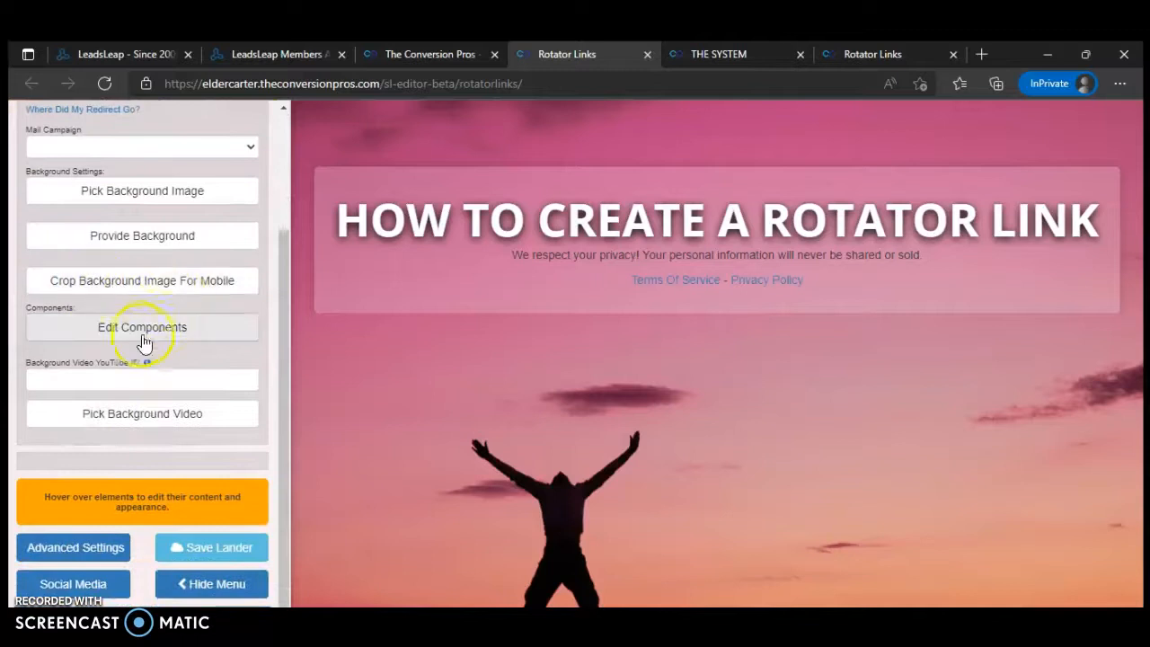
click(141, 328)
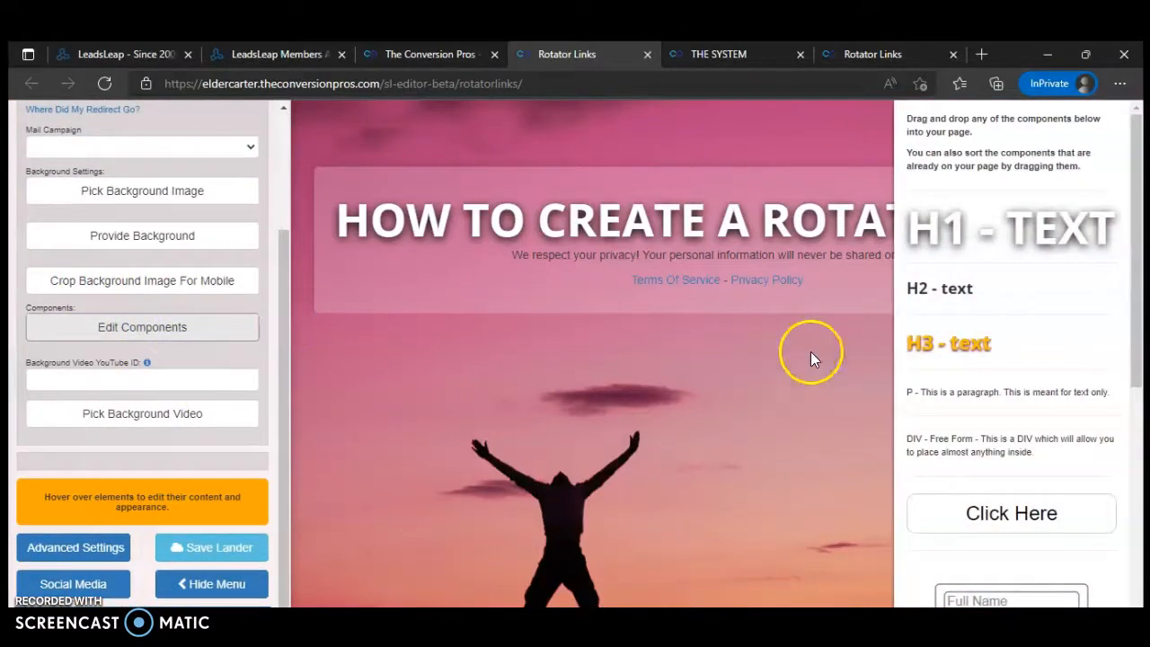
Add the contact form component beneath the "HOW TO CREATE A ROTATOR LINK" heading and open its content for editing.
scroll(1034, 510, down, 2)
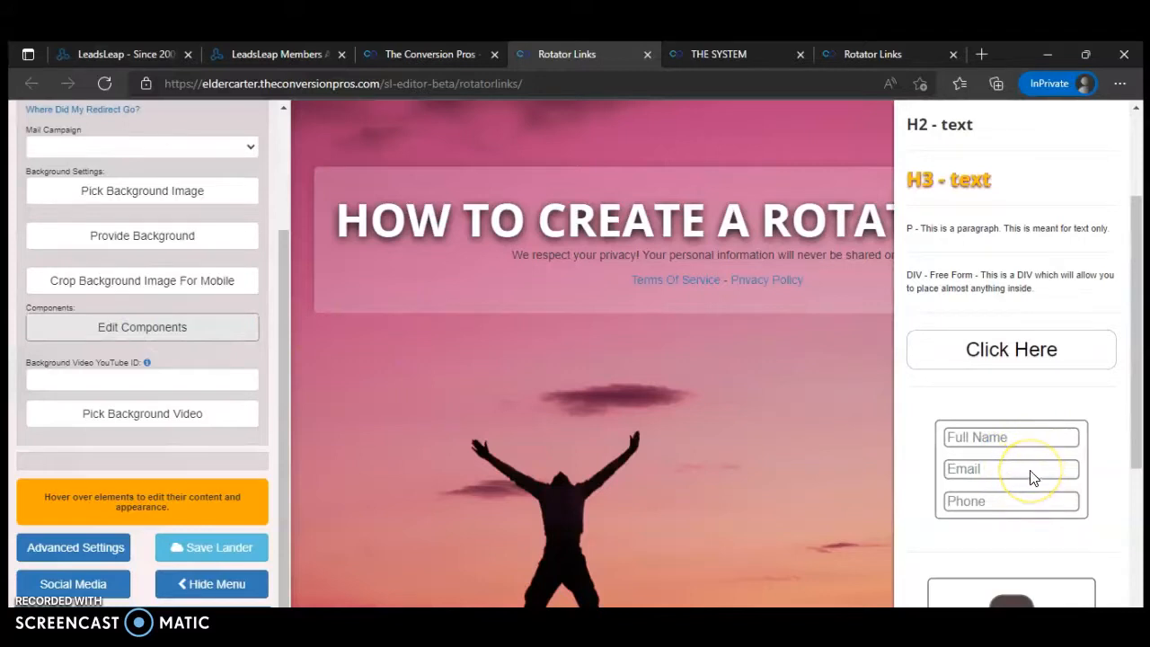
scroll(1033, 478, down, 1)
click(1037, 392)
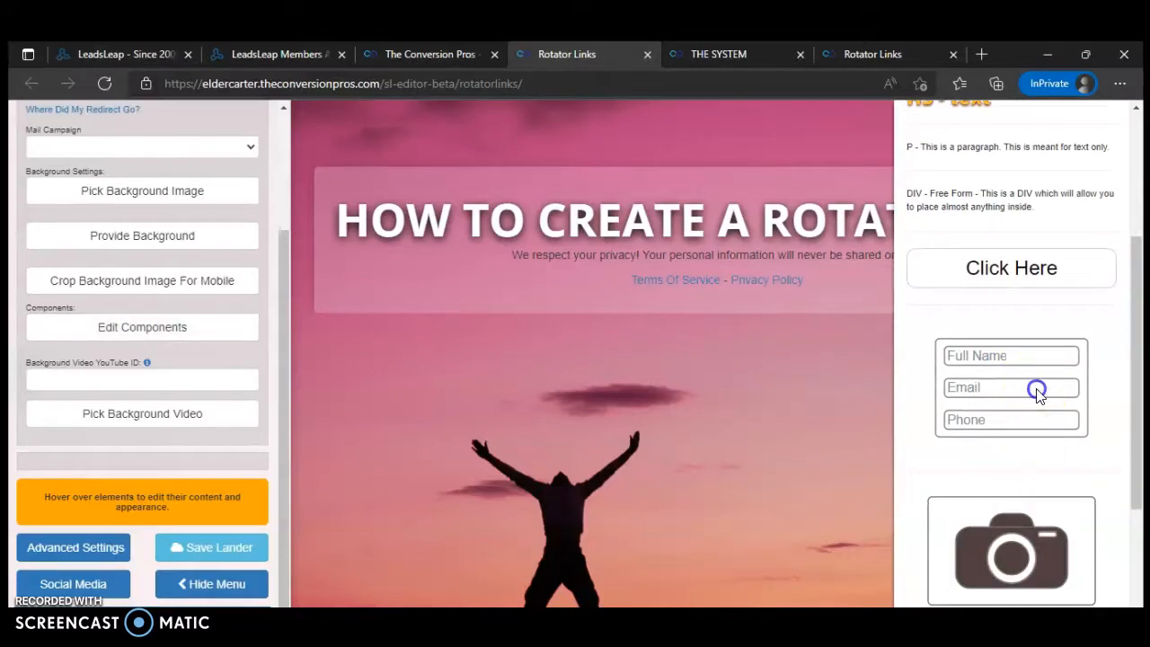
drag(1037, 392, 642, 390)
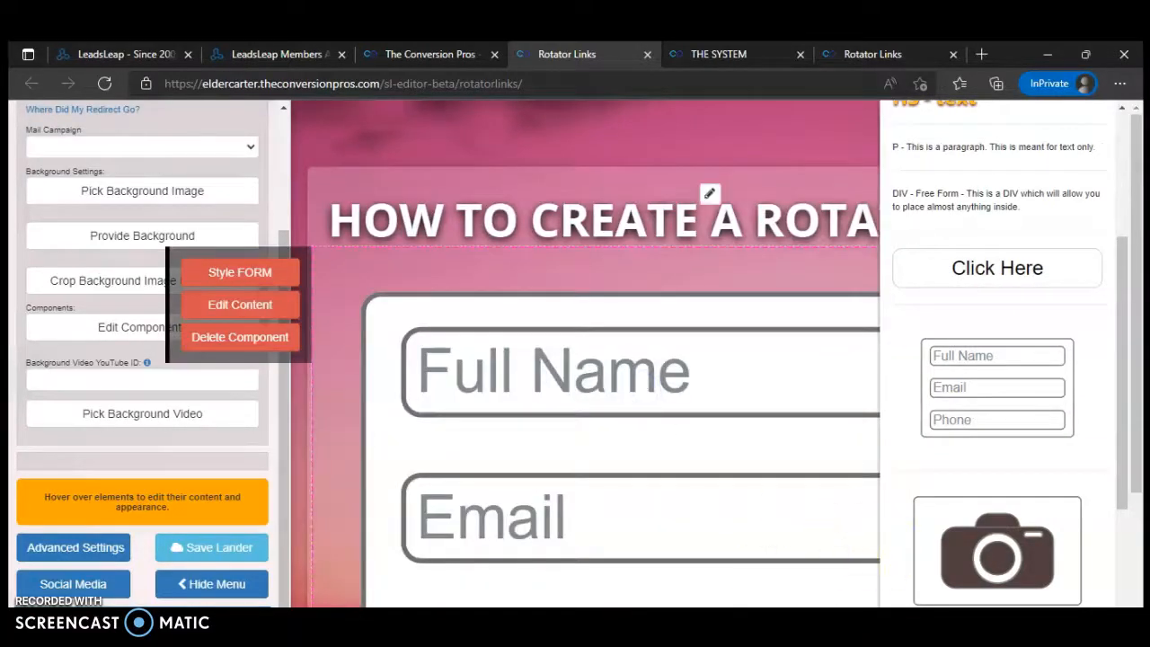
click(254, 316)
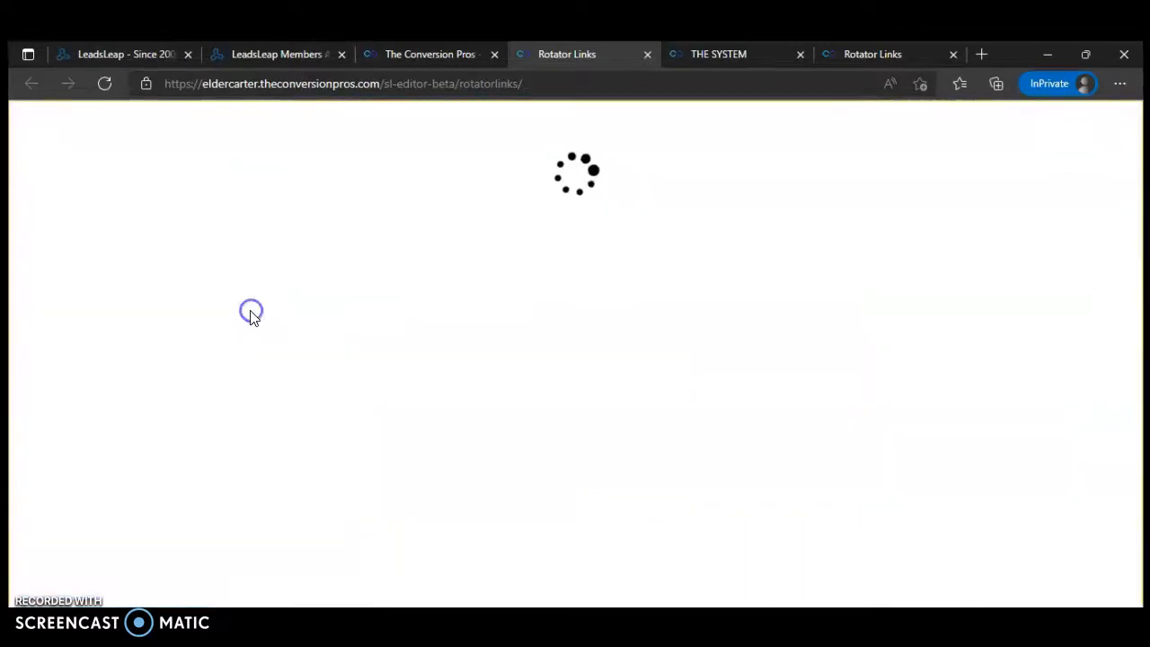
Choose the form layout with Full Name, Email and phone fields for the new form.
scroll(637, 413, down, 2)
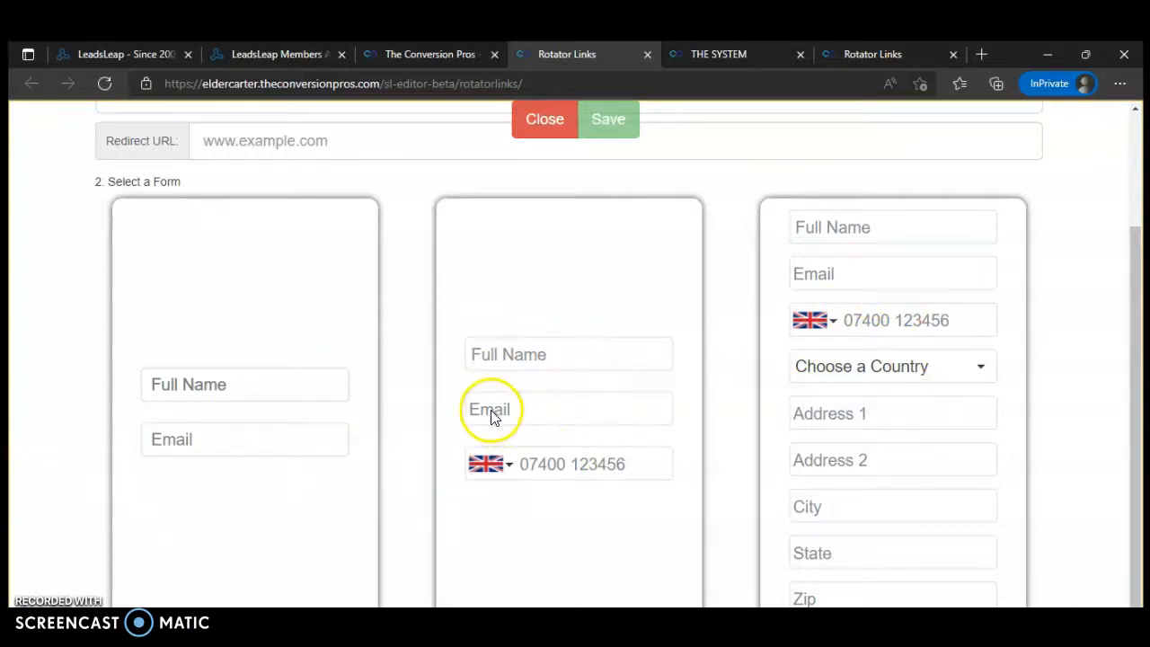
click(250, 366)
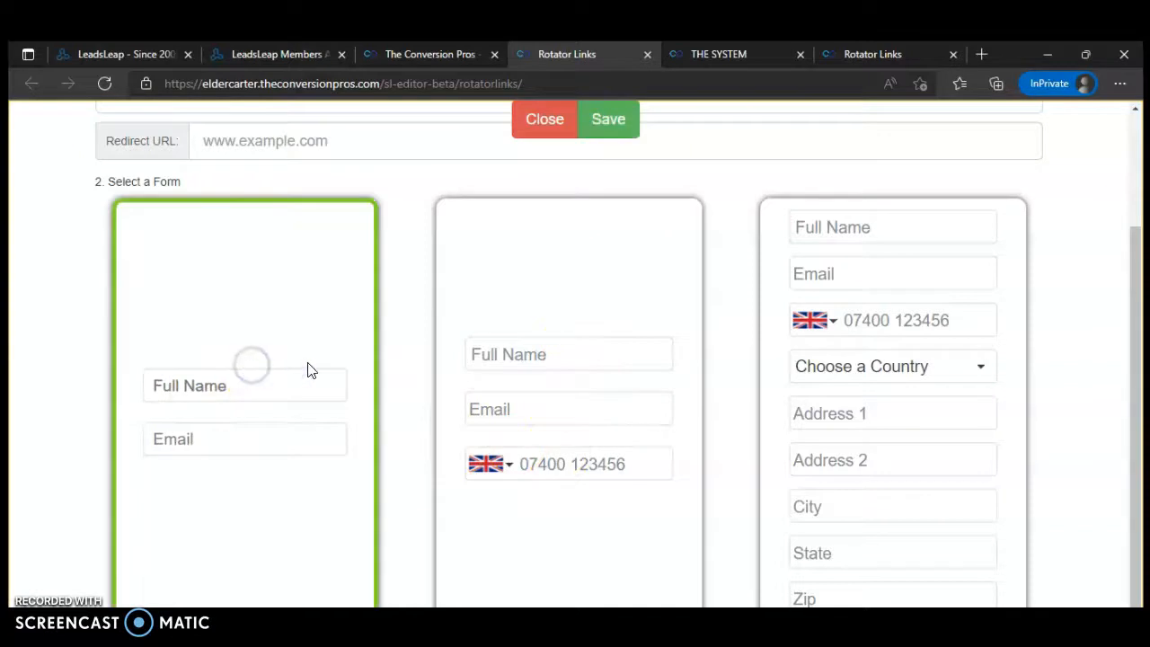
scroll(565, 365, up, 2)
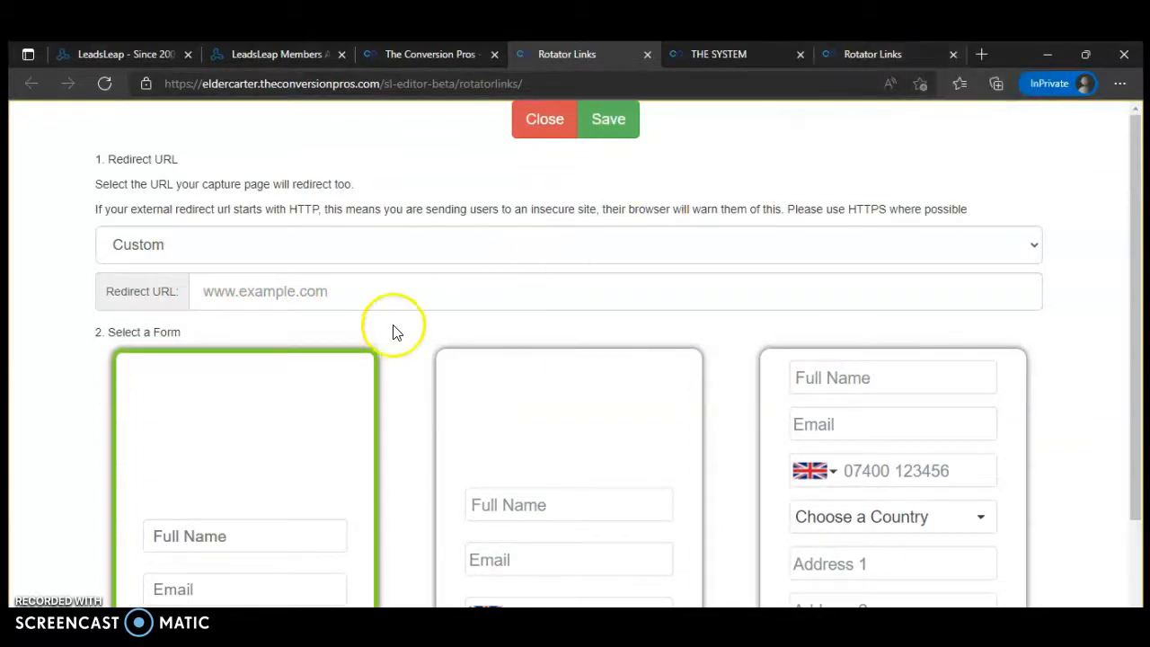
scroll(396, 331, down, 2)
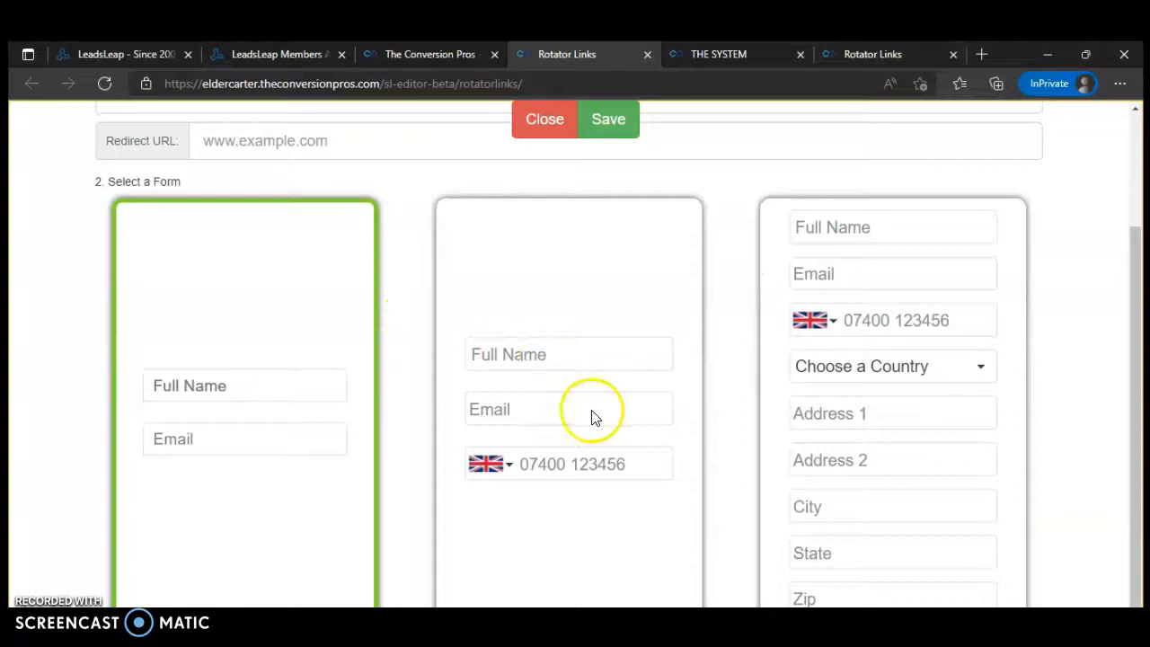
click(566, 319)
scroll(744, 415, up, 1)
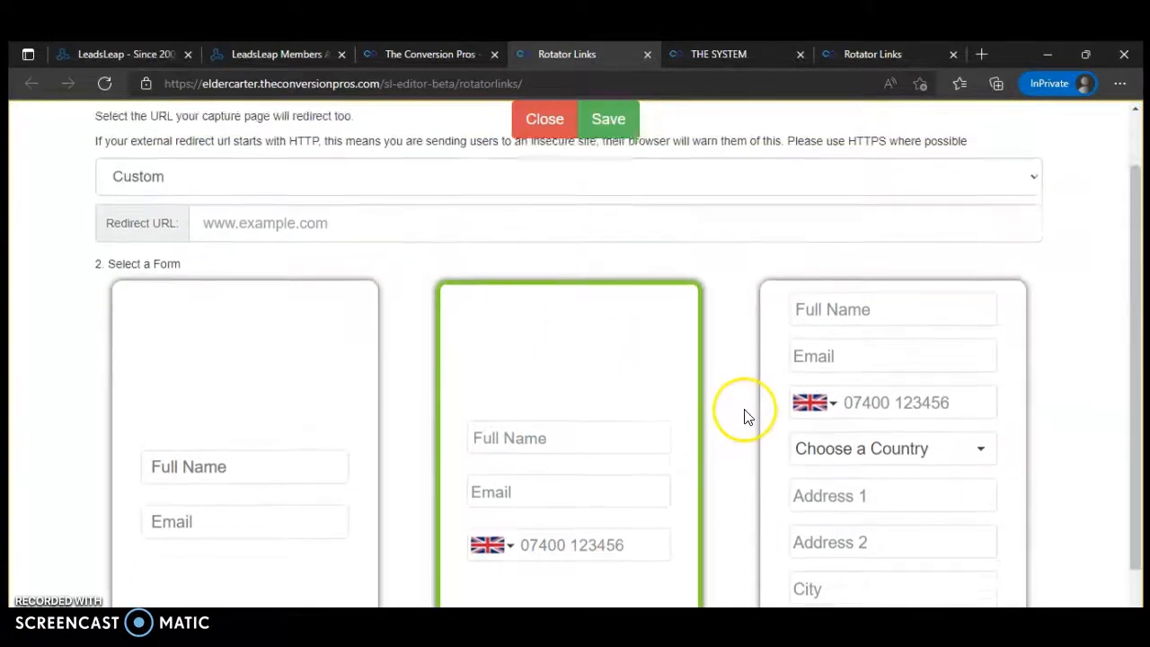
scroll(743, 415, up, 1)
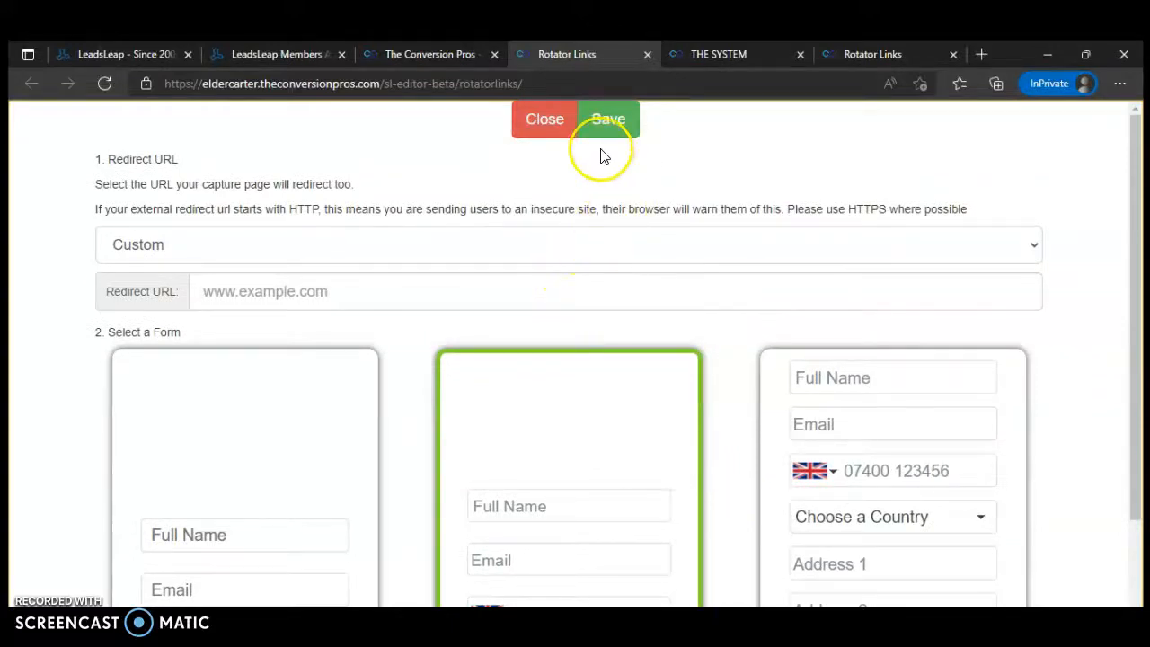
scroll(909, 400, down, 2)
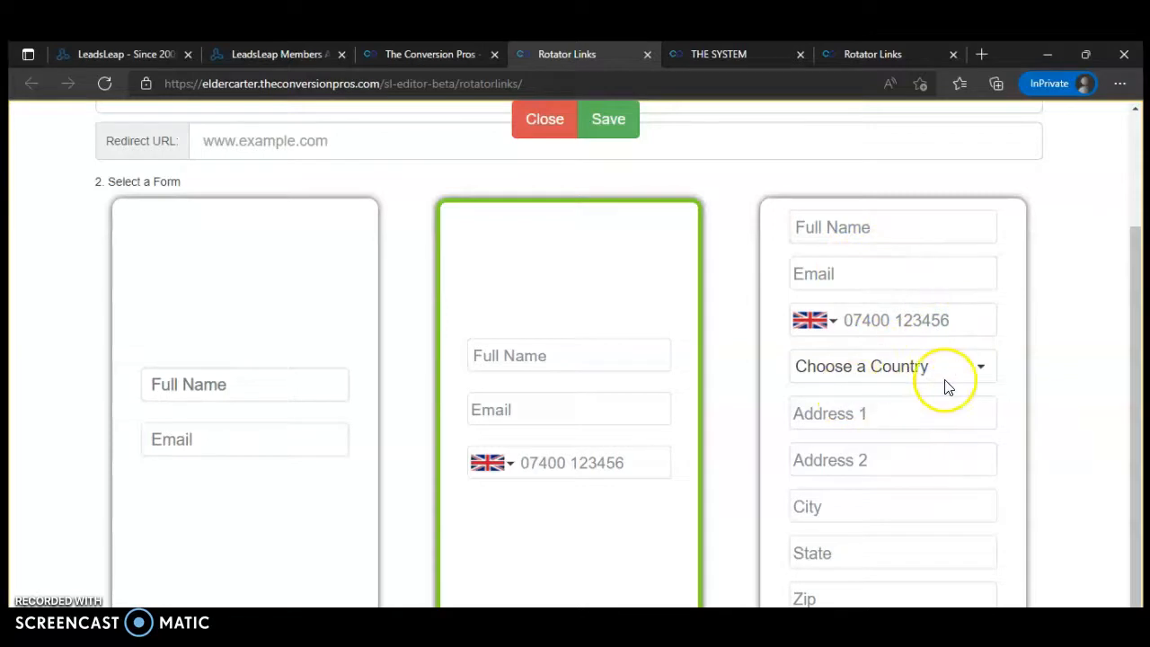
scroll(824, 415, up, 2)
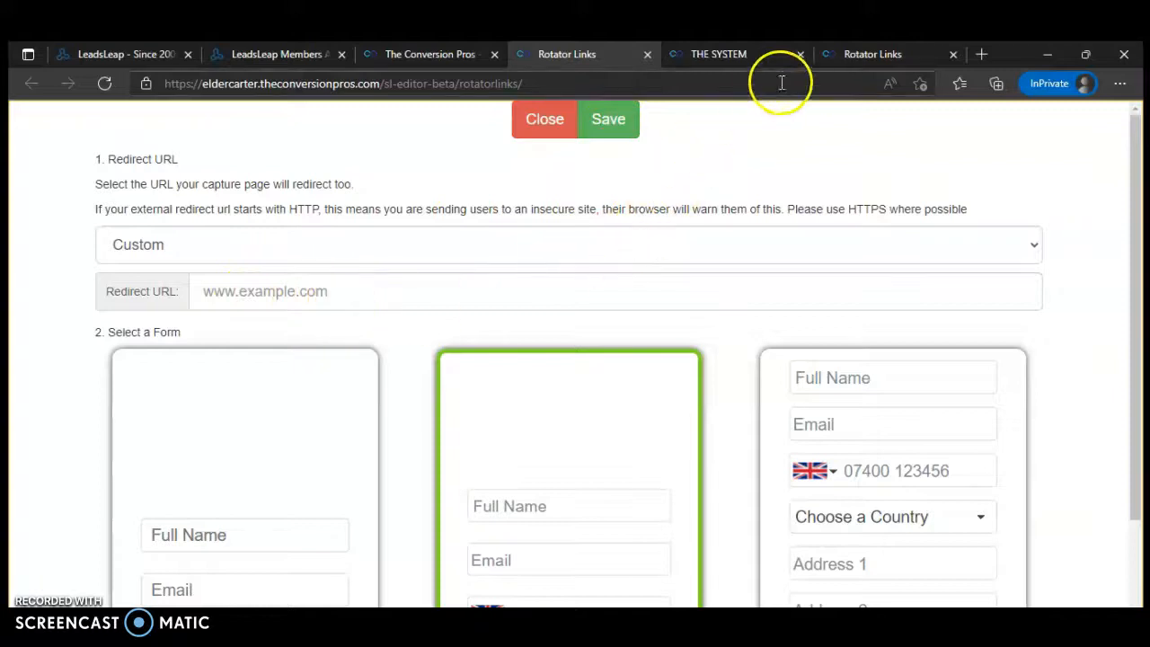
Copy the web address of the TCPINFO page titled "THE SYSTEM" and glance over its content.
click(716, 56)
click(314, 83)
right_click(322, 81)
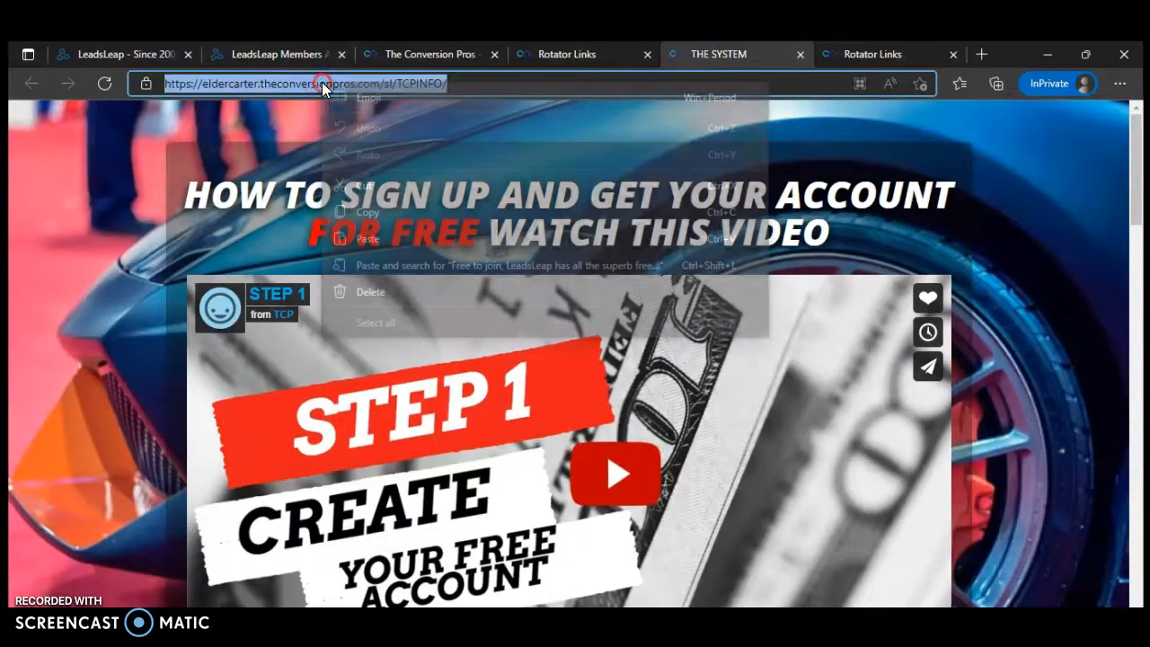
click(389, 214)
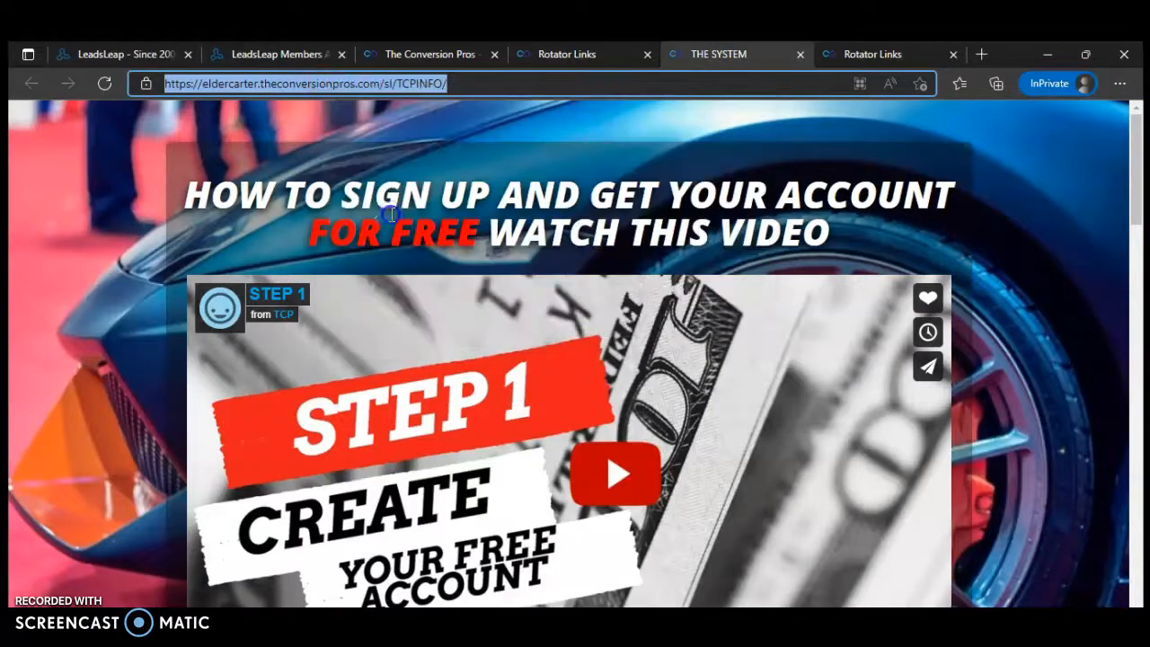
scroll(838, 368, down, 8)
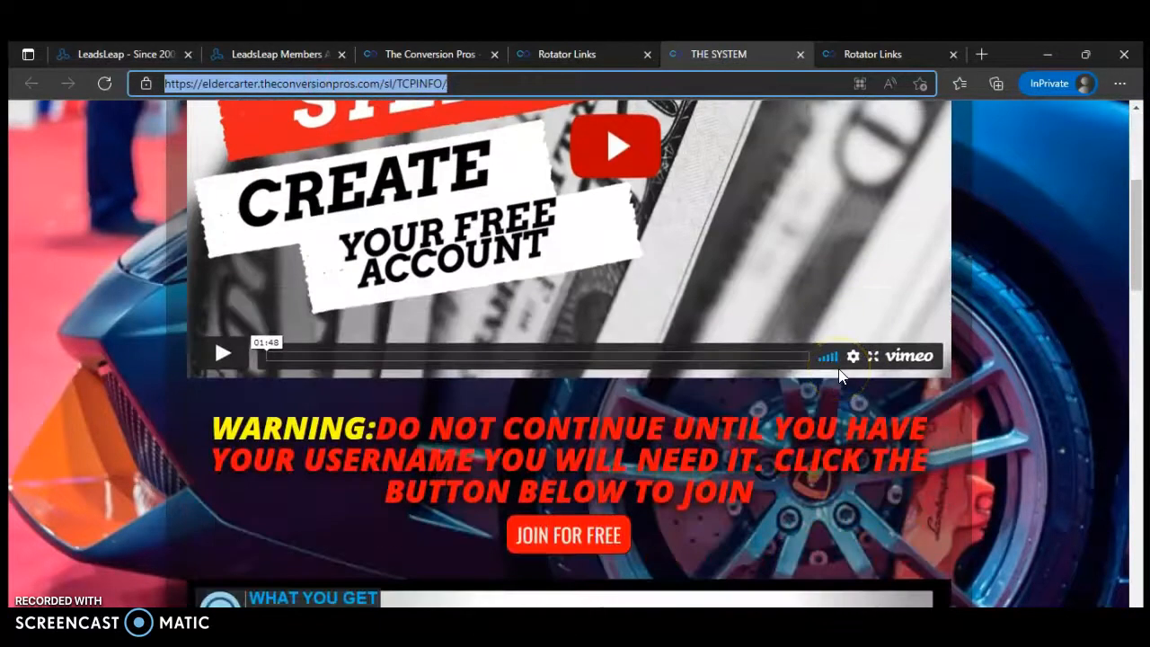
scroll(844, 379, up, 8)
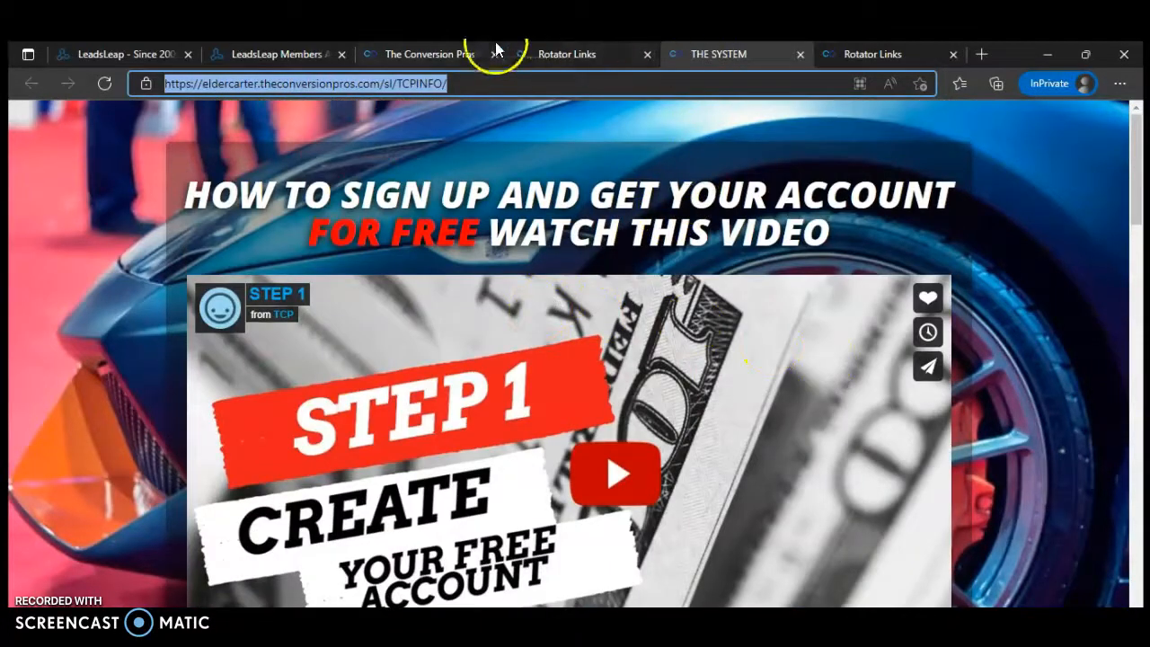
Set the form's custom redirect URL to the copied TCPINFO page address, then save the form and the lander.
click(405, 56)
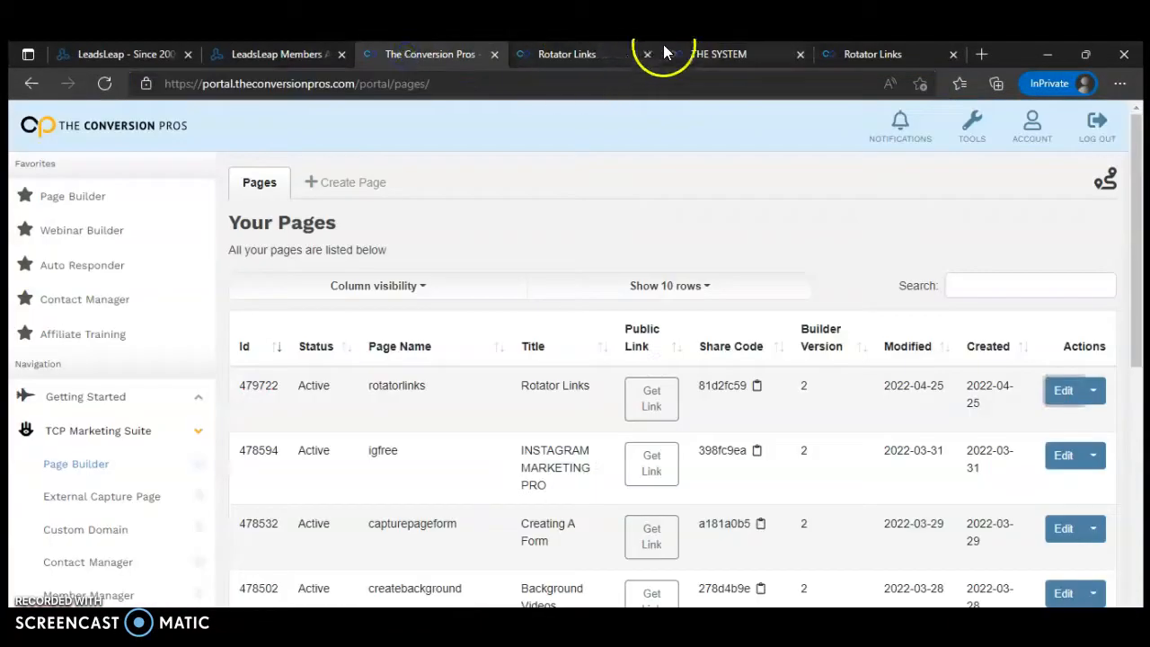
click(705, 57)
click(541, 54)
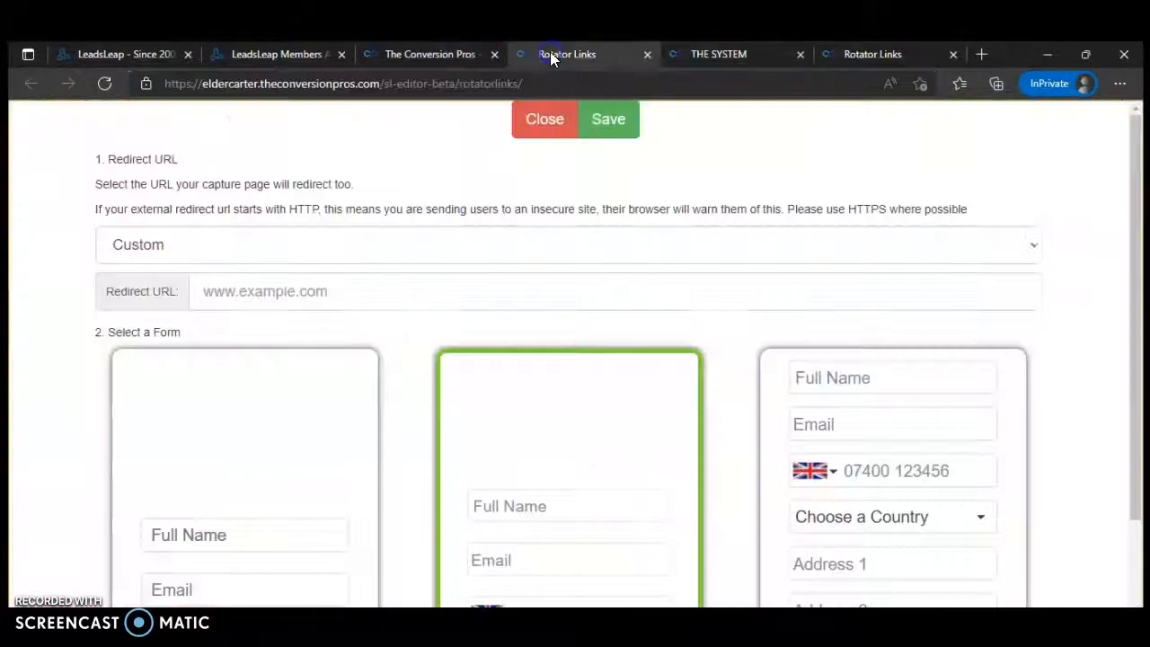
right_click(342, 292)
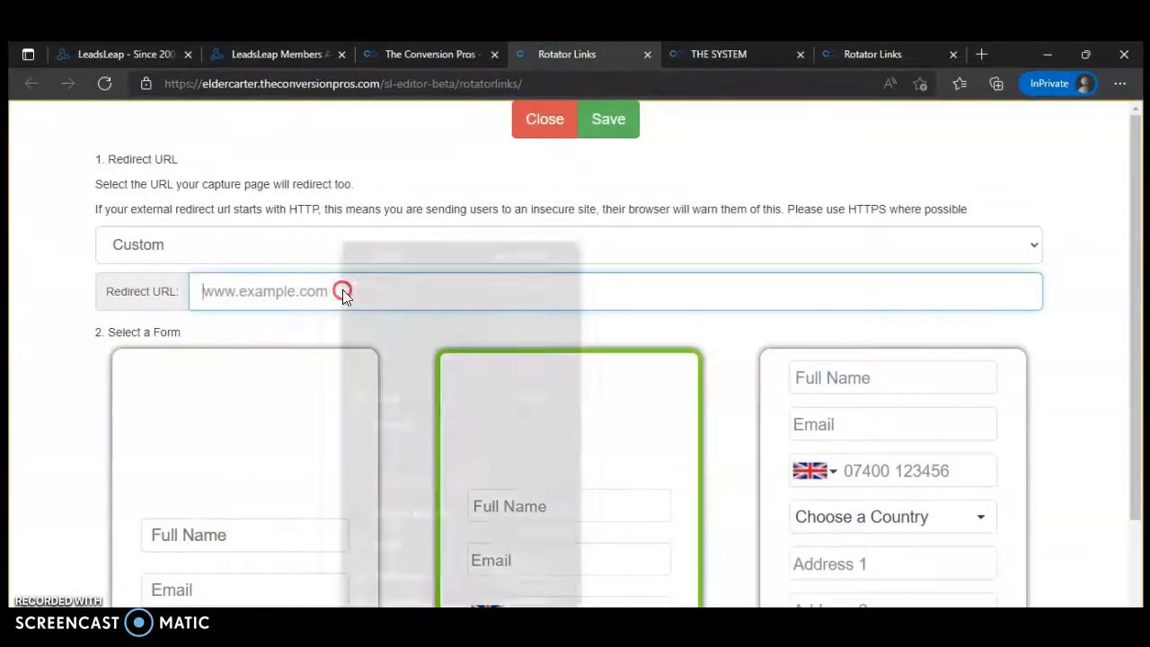
click(418, 398)
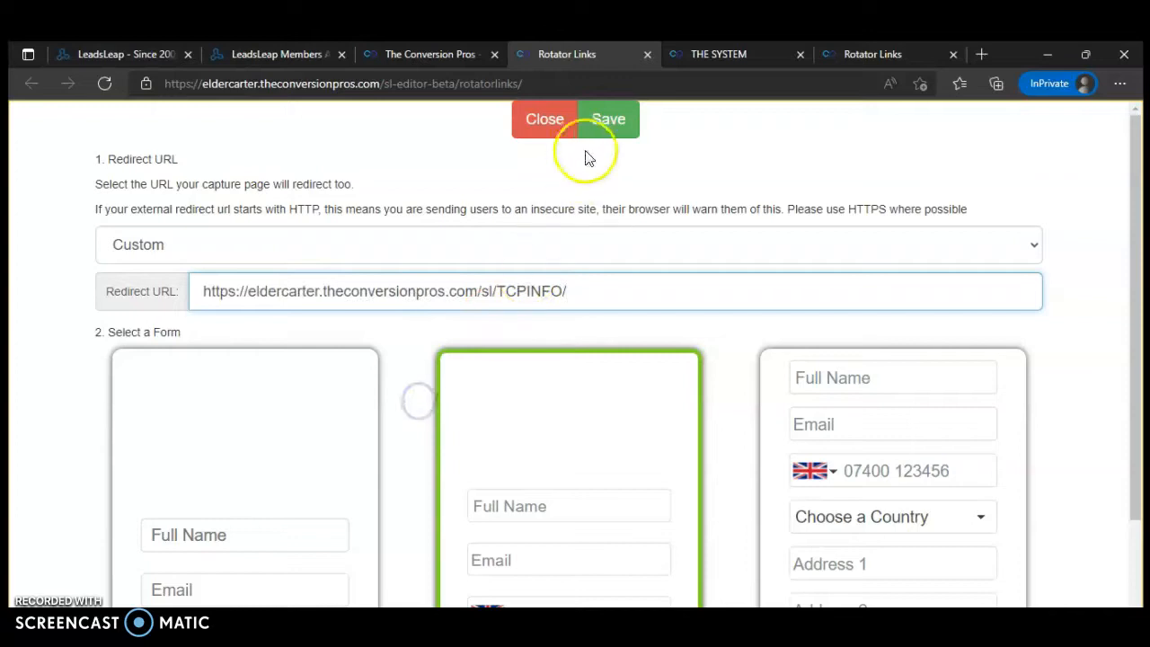
click(611, 123)
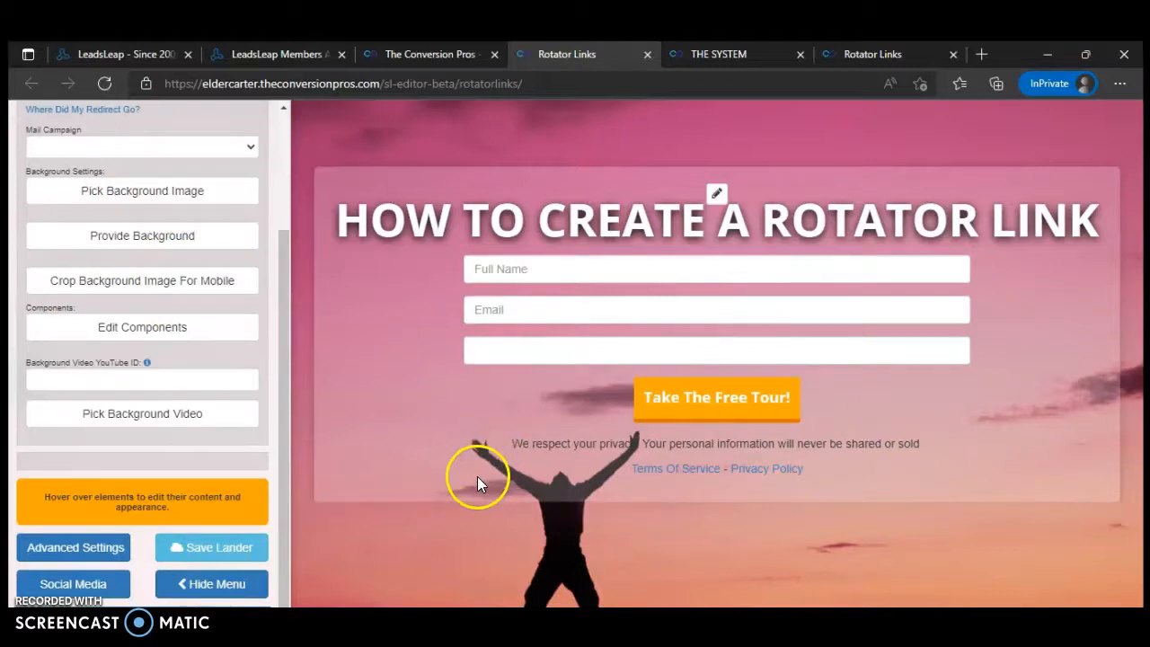
click(203, 547)
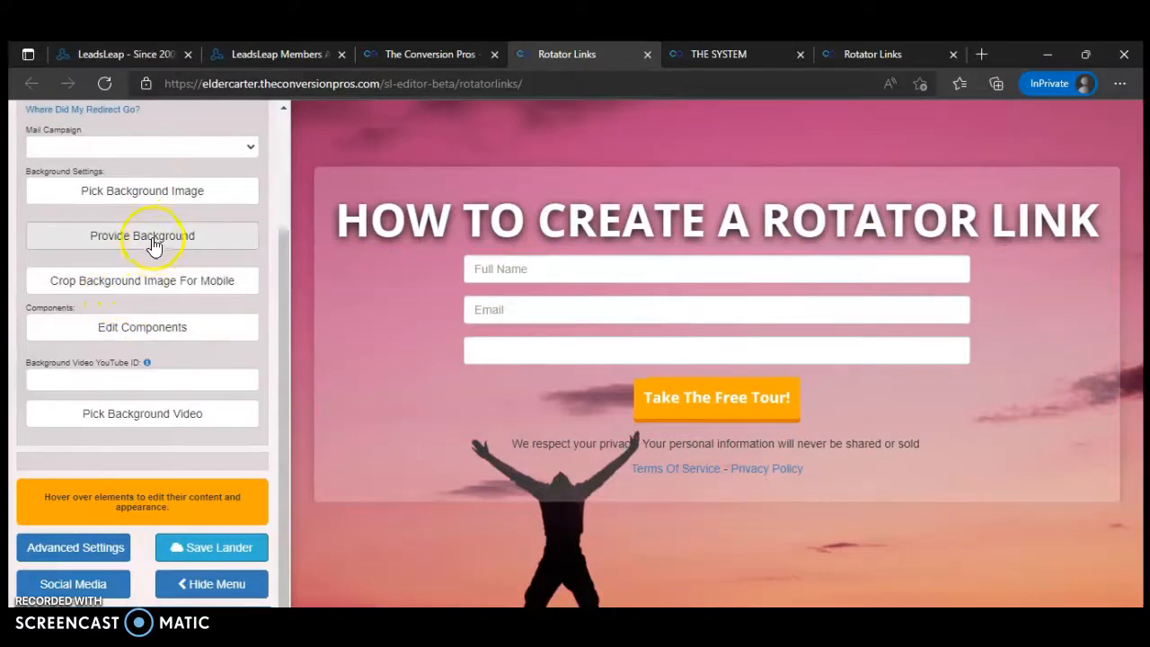
Browse the background image categories for the page and open the Money category.
click(155, 191)
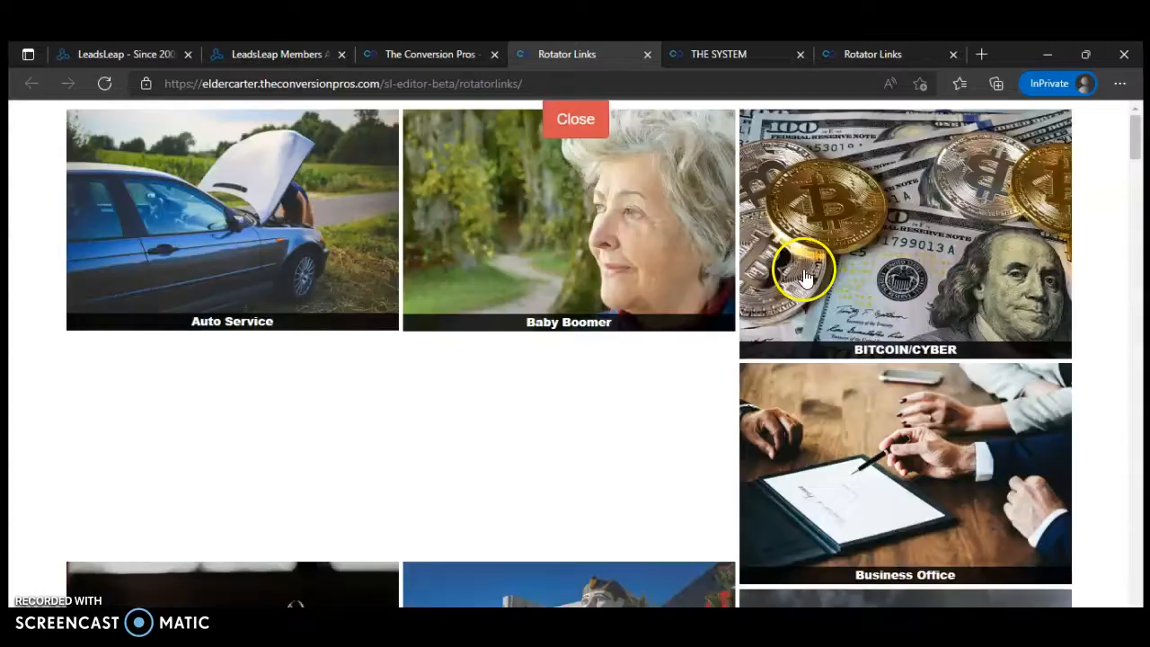
scroll(805, 282, down, 4)
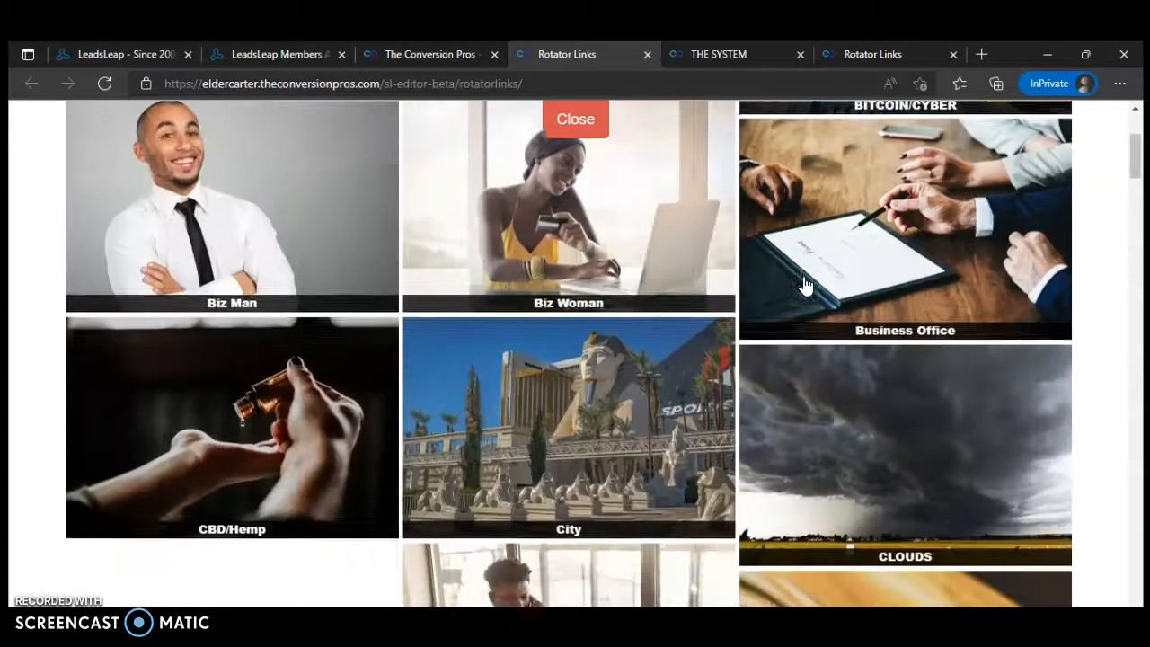
scroll(804, 320, down, 2)
scroll(827, 329, down, 2)
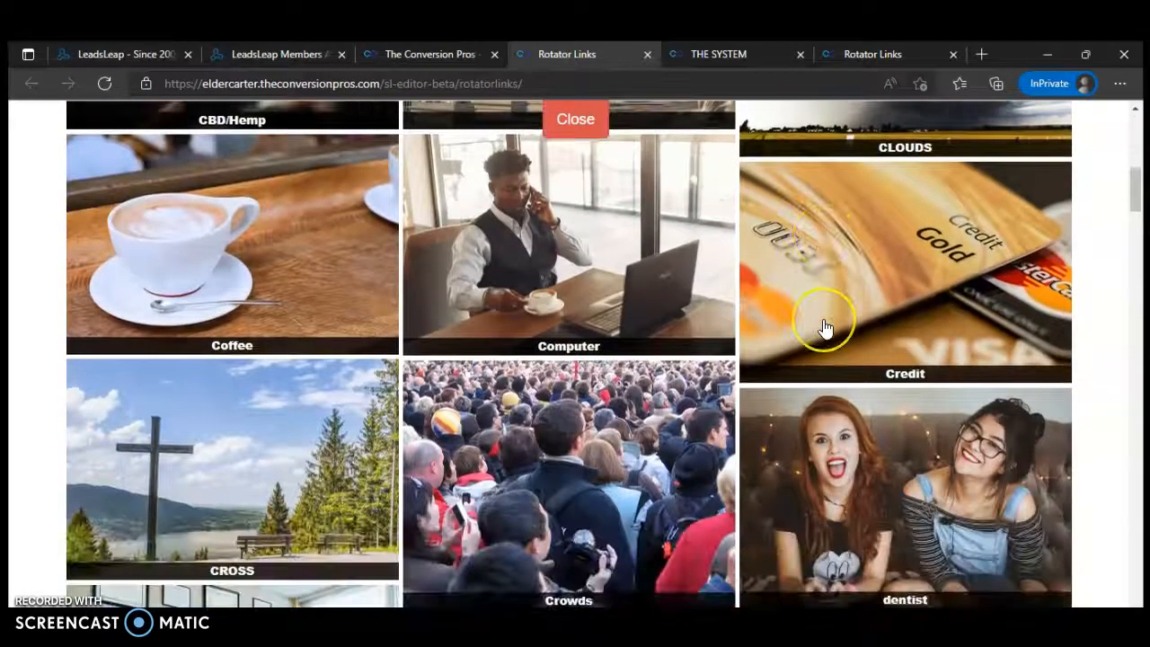
scroll(825, 329, down, 8)
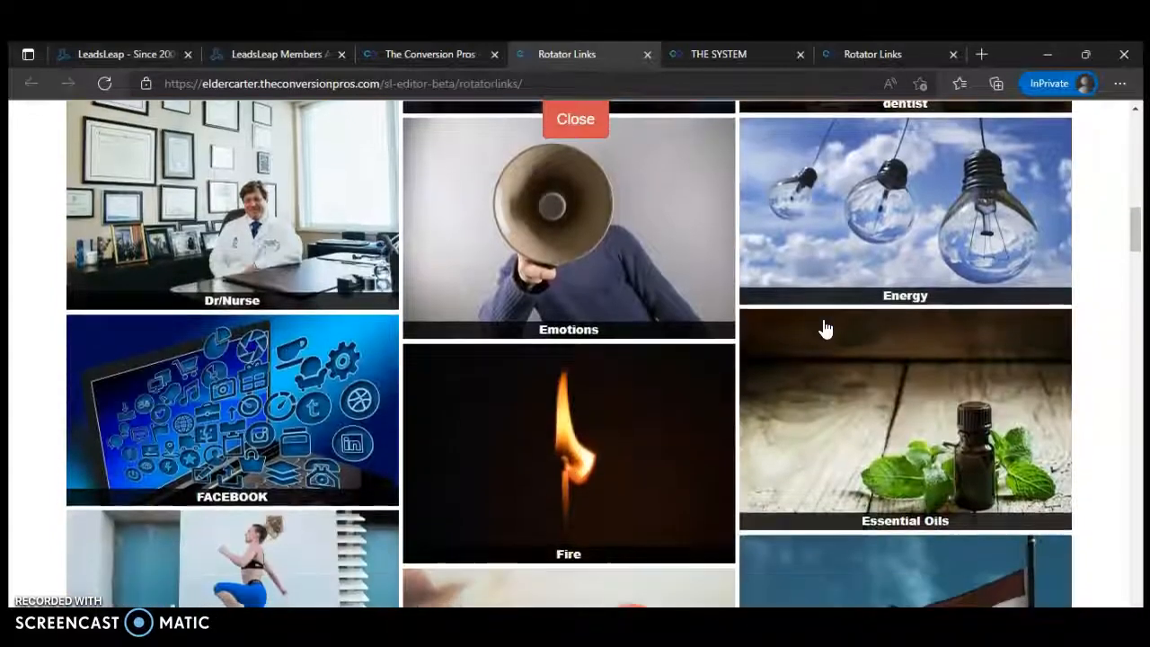
scroll(825, 328, down, 7)
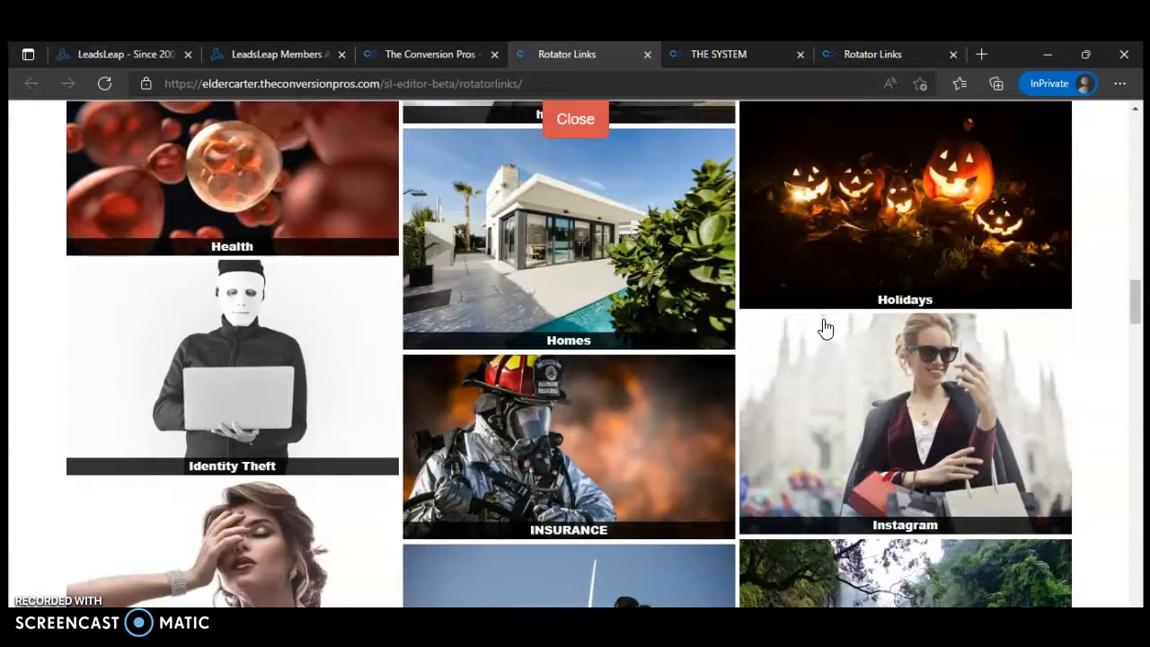
scroll(824, 329, down, 3)
scroll(825, 329, down, 7)
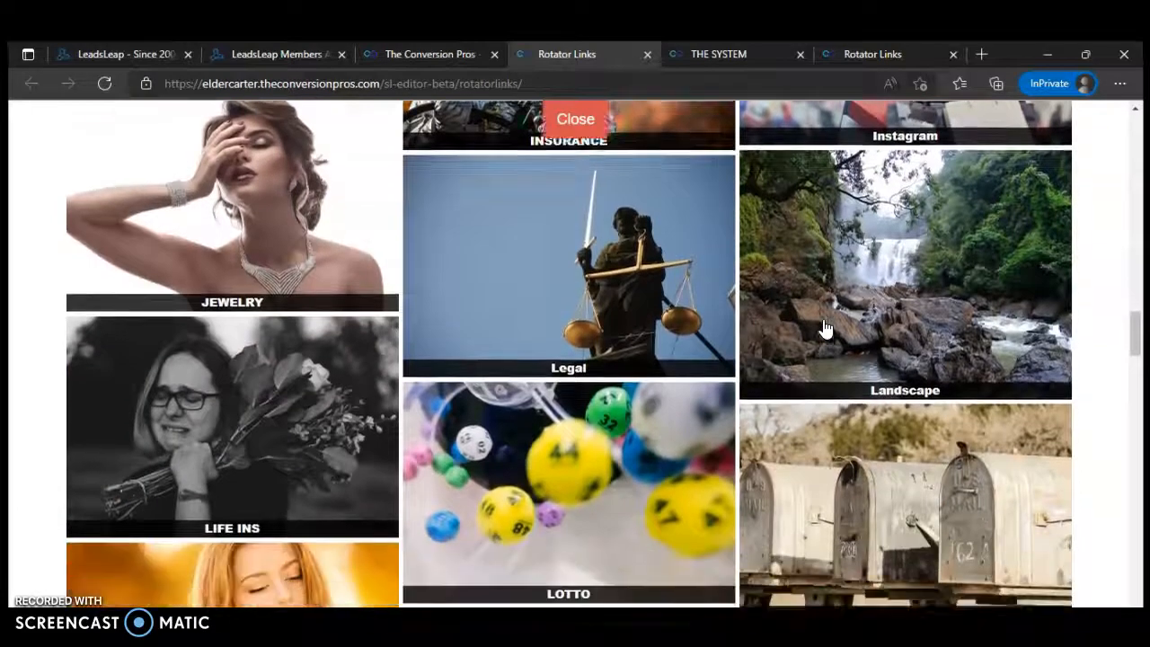
scroll(825, 329, down, 2)
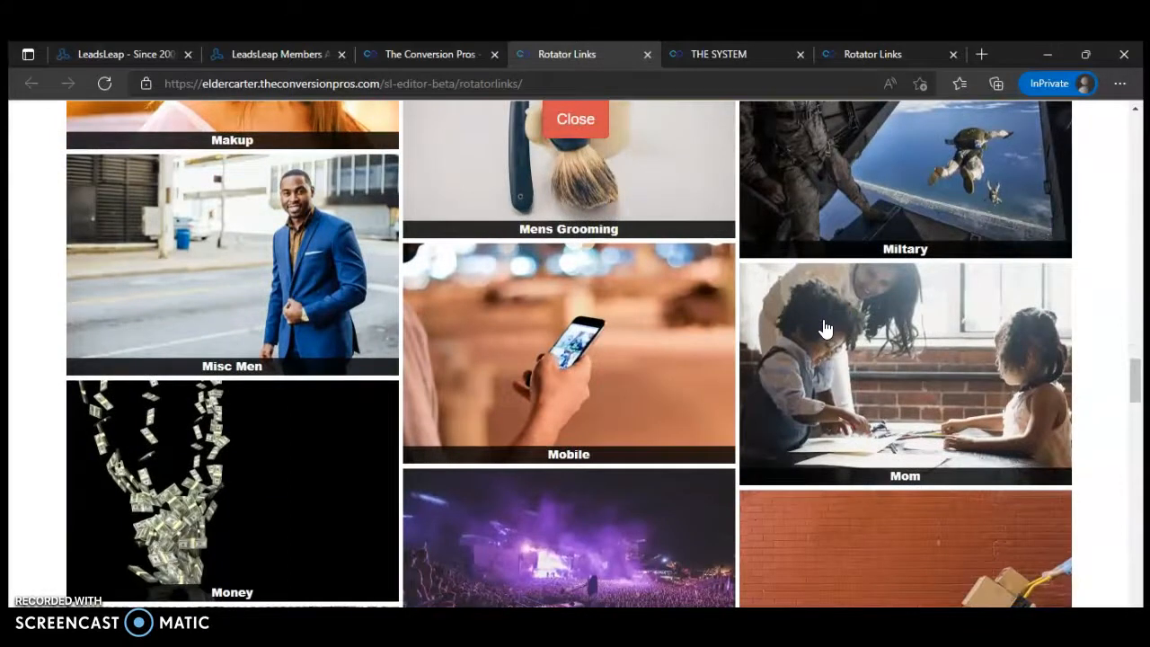
scroll(825, 329, down, 1)
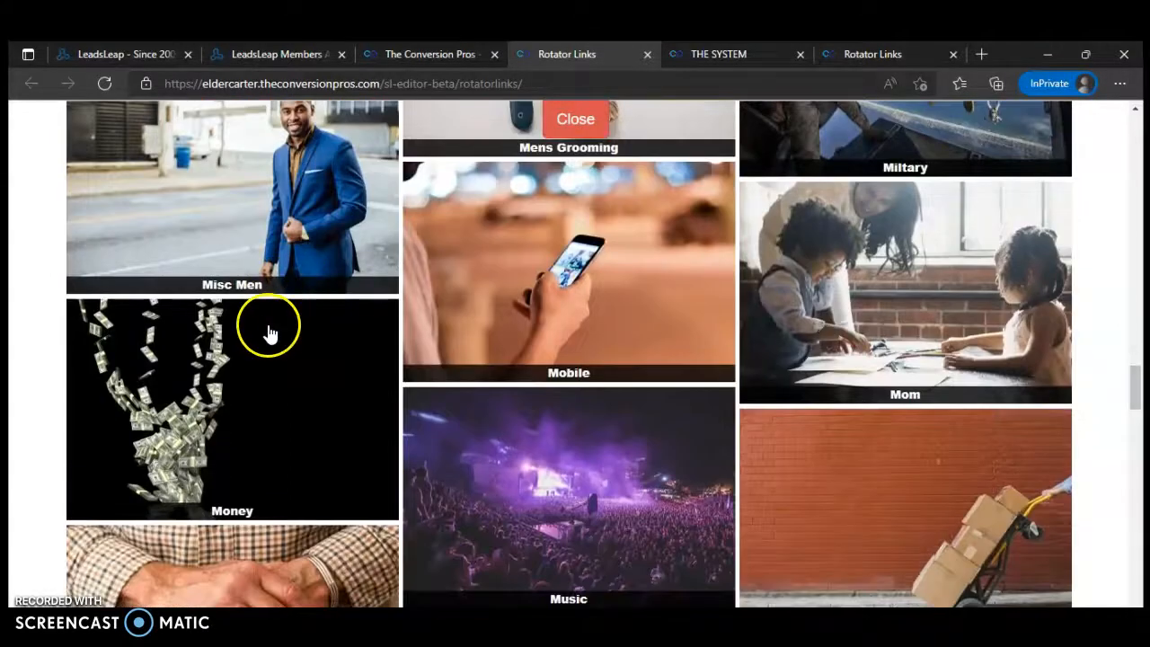
scroll(269, 332, down, 2)
scroll(310, 337, down, 1)
scroll(296, 310, up, 1)
click(284, 289)
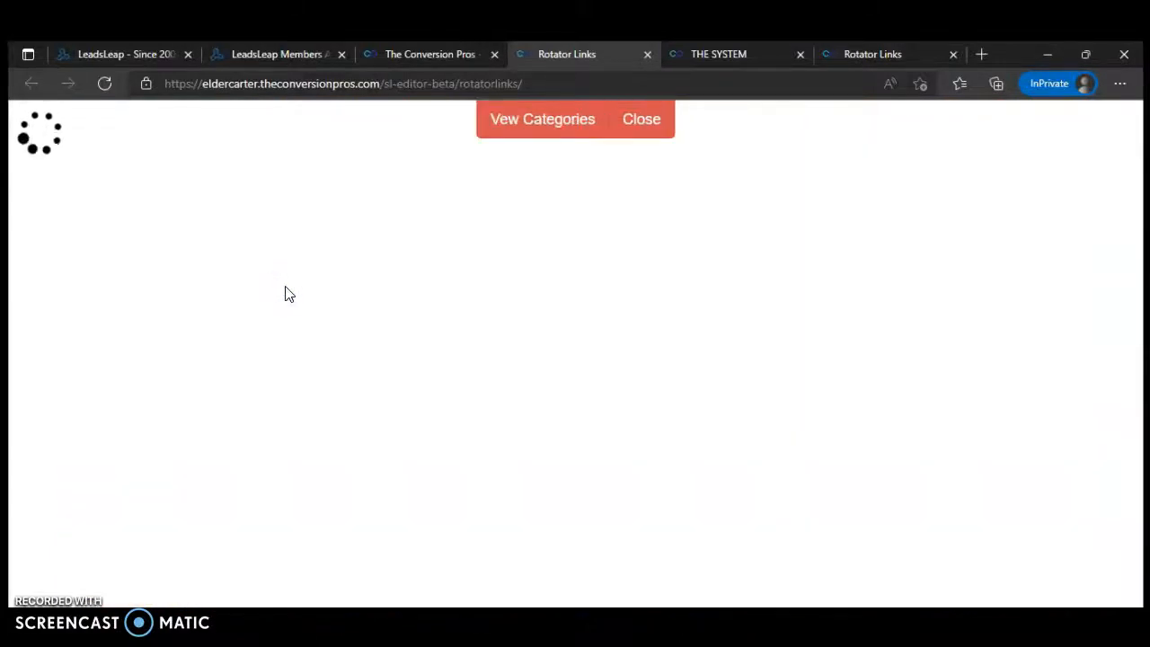
Choose the Money background image of a hand reaching from a laptop and holding an orange dollar sign.
scroll(359, 392, down, 3)
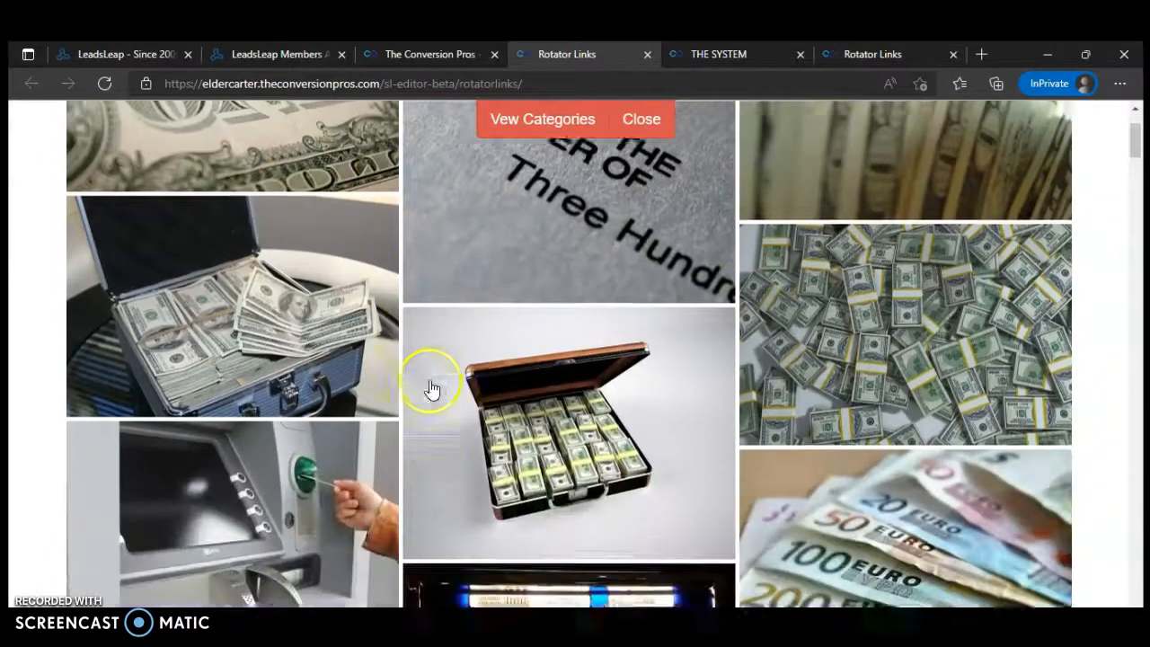
scroll(431, 386, down, 3)
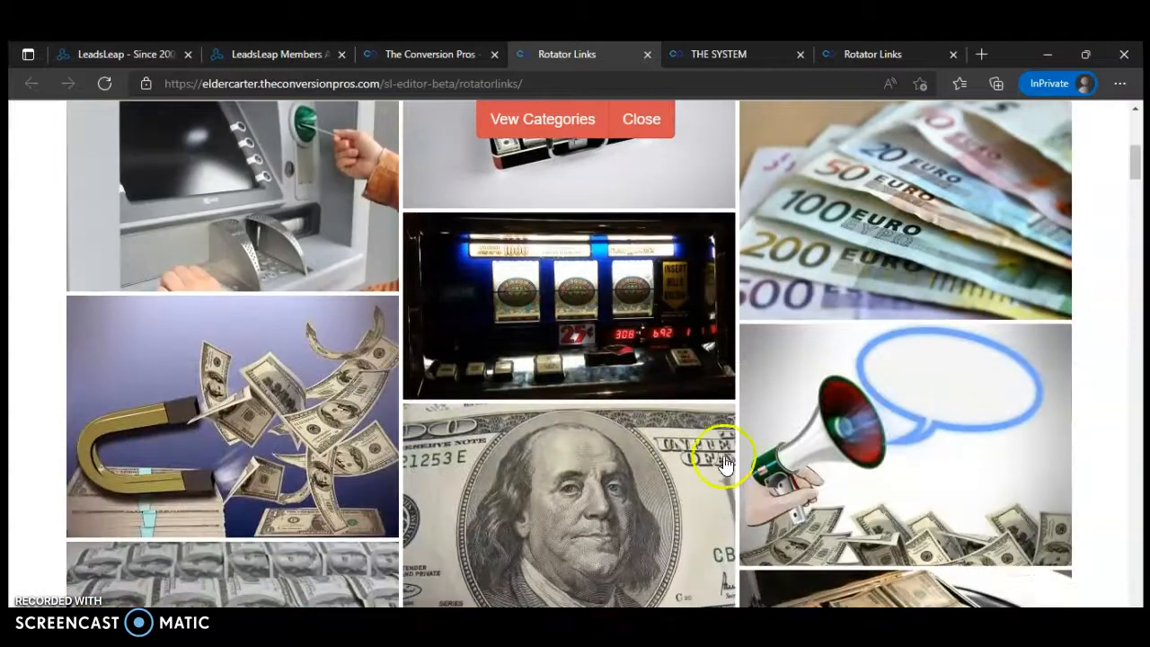
scroll(719, 462, down, 2)
scroll(719, 463, down, 2)
scroll(730, 468, up, 1)
scroll(730, 468, up, 1)
scroll(732, 468, down, 4)
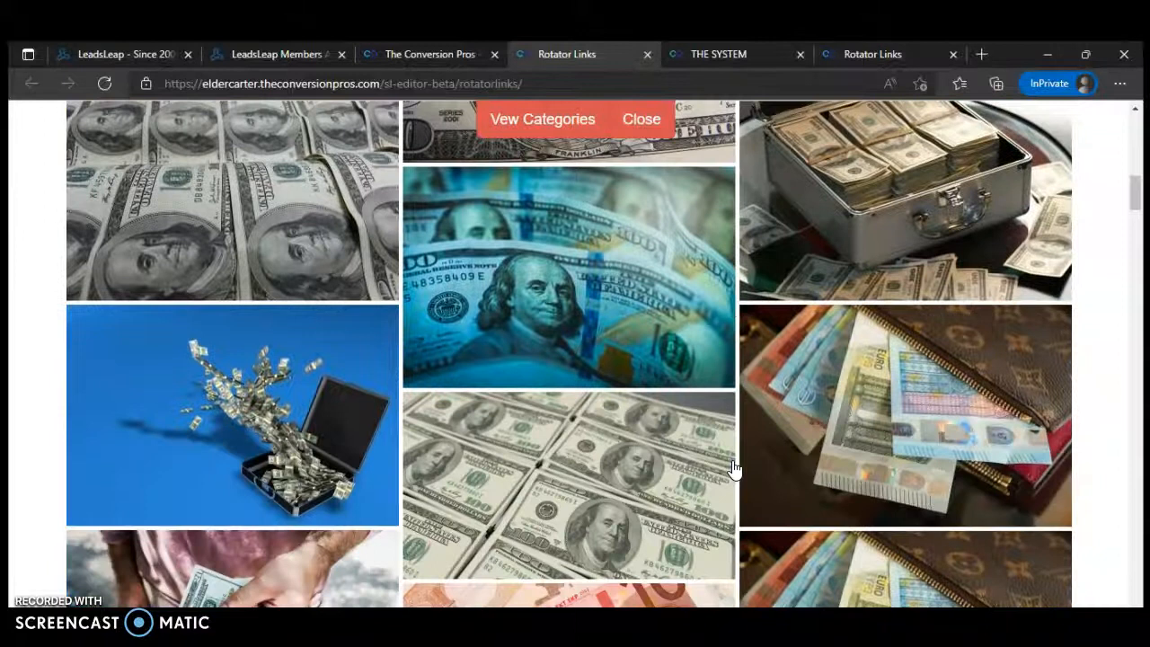
scroll(733, 468, down, 4)
scroll(733, 468, down, 3)
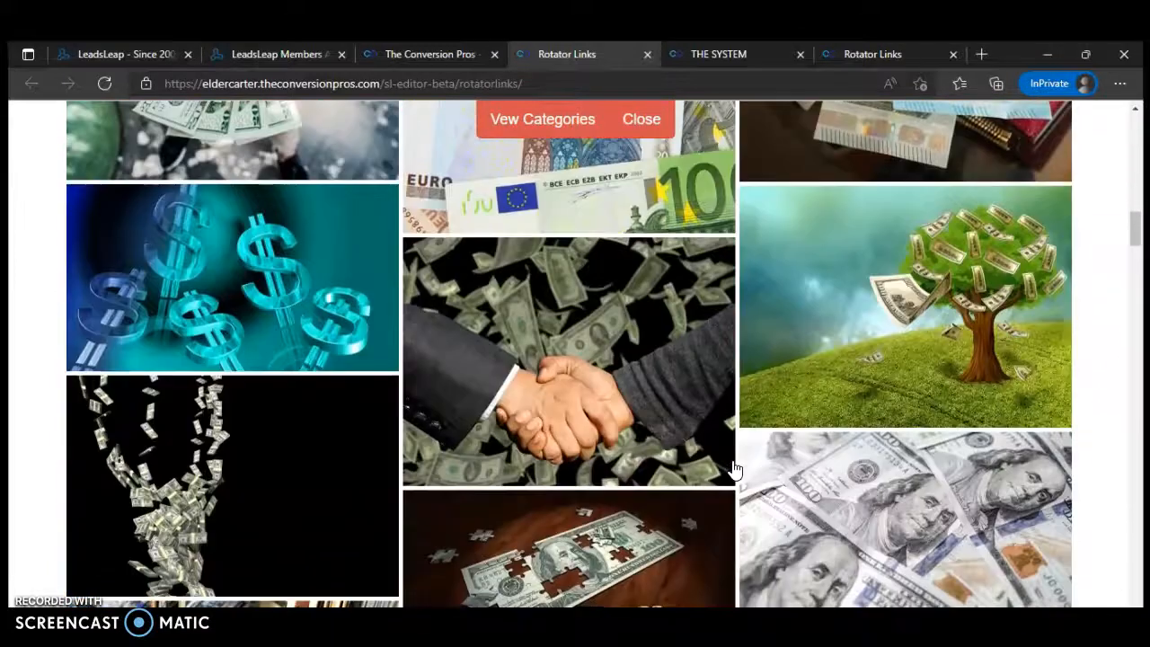
scroll(733, 468, down, 2)
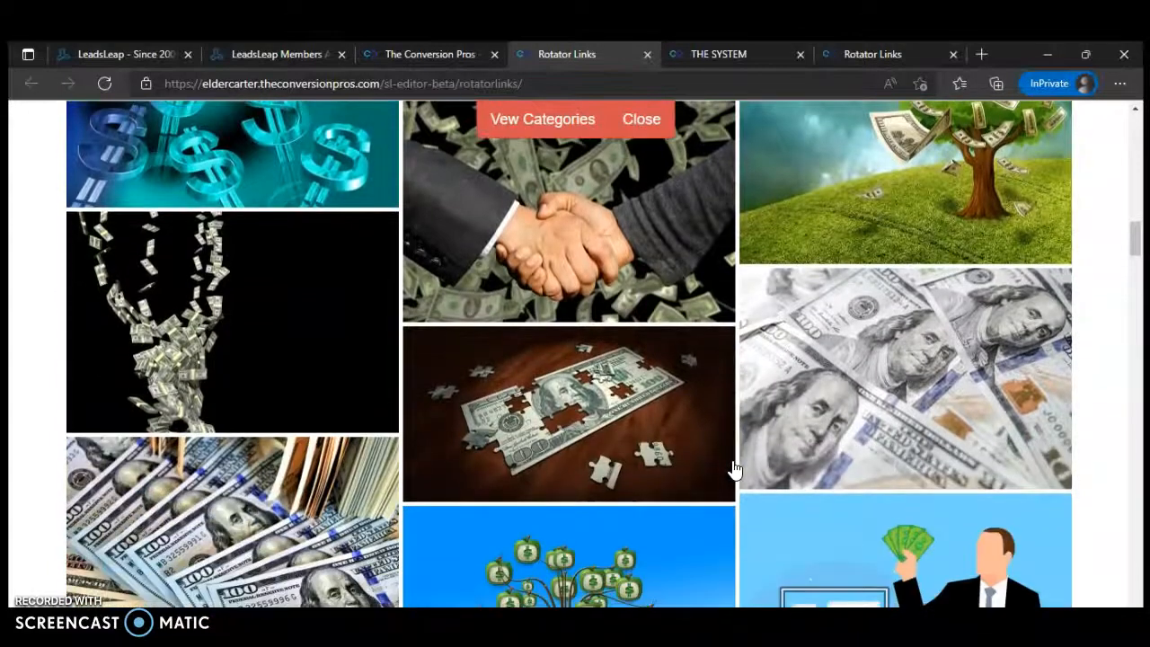
scroll(734, 468, up, 2)
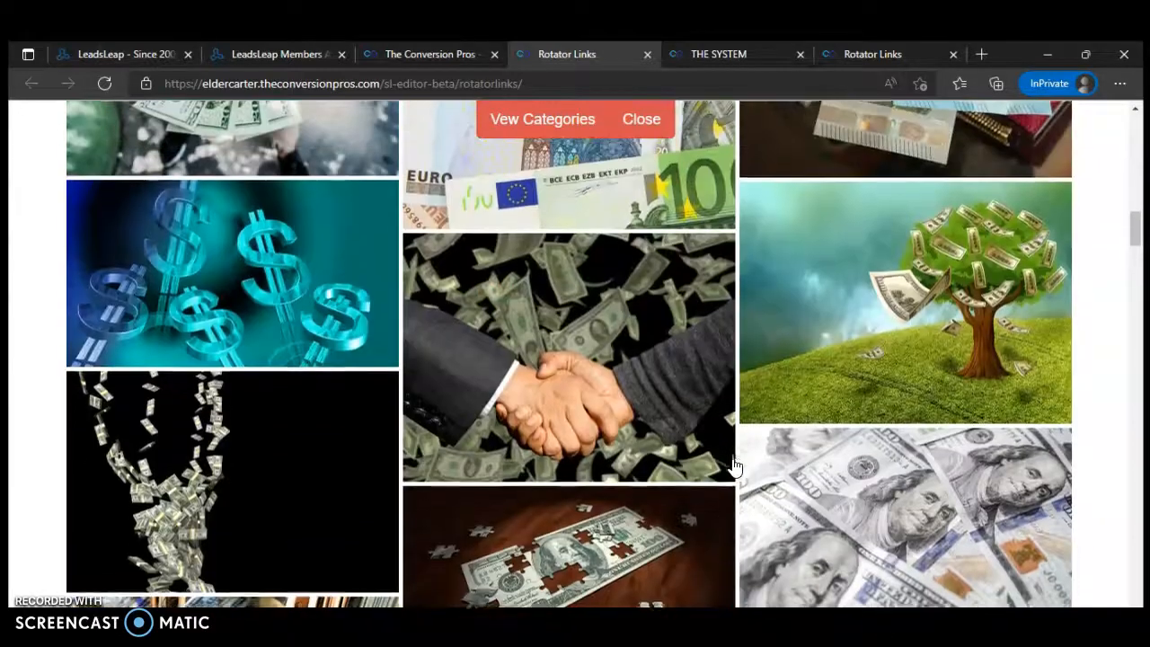
scroll(733, 467, down, 7)
scroll(733, 468, down, 3)
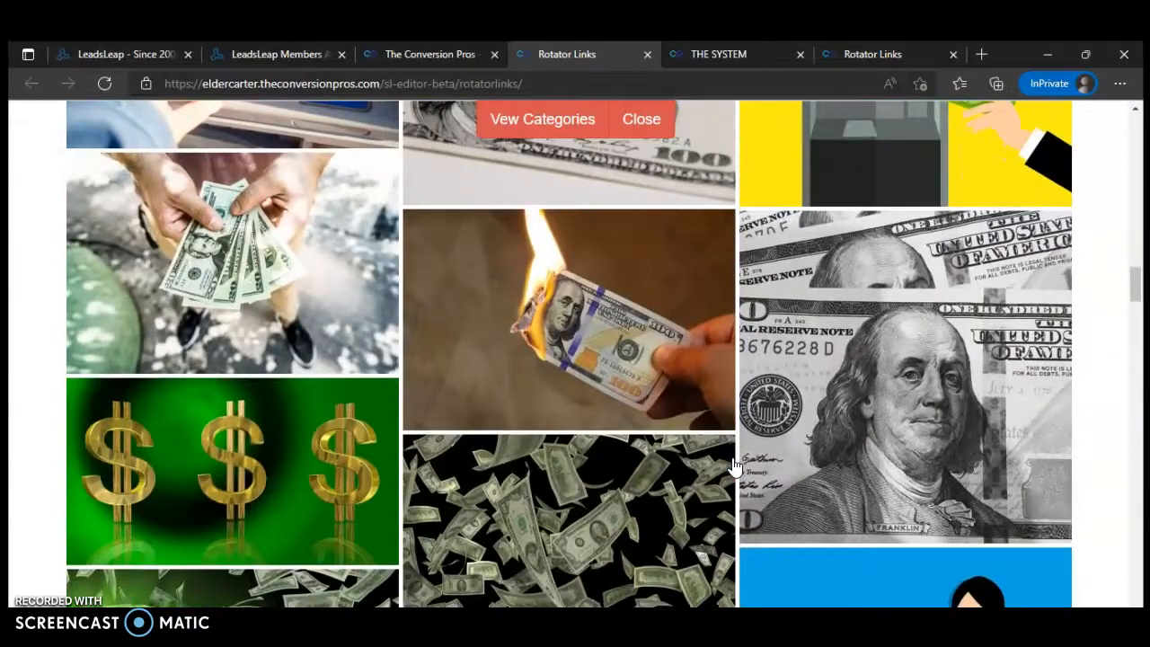
scroll(733, 467, down, 3)
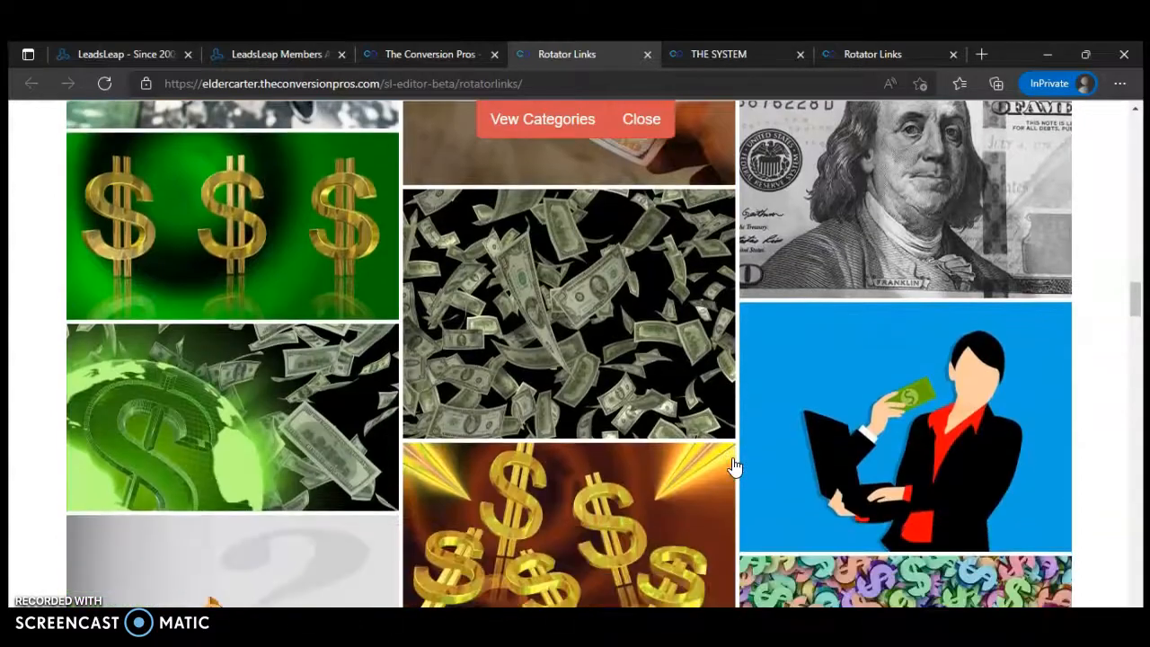
scroll(733, 467, down, 4)
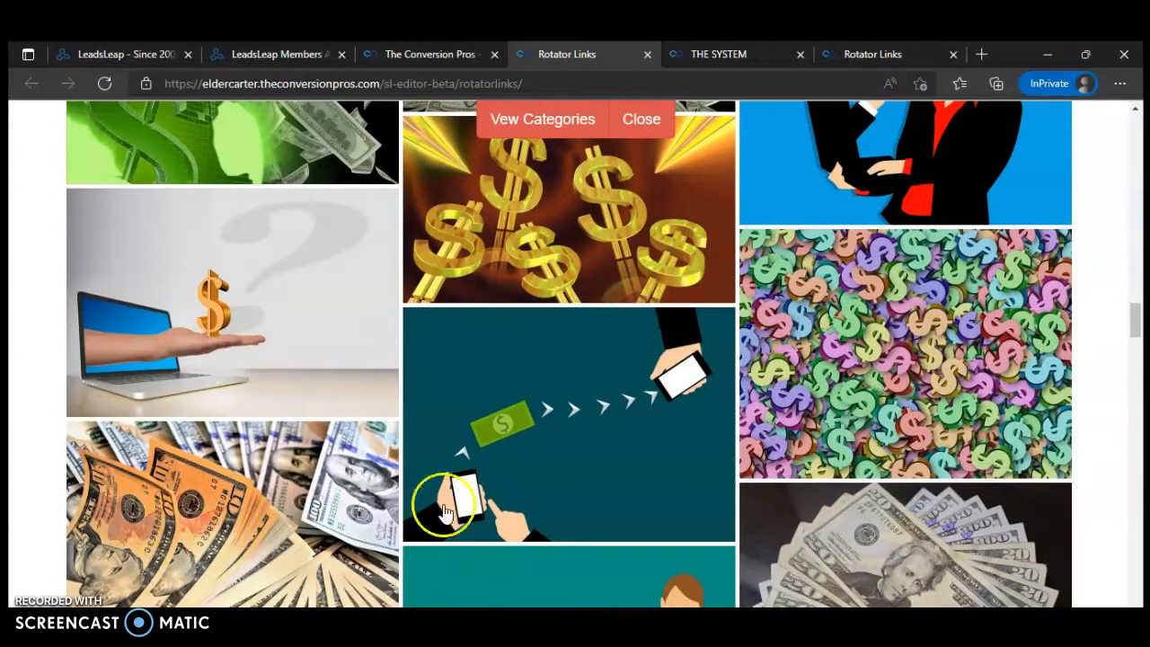
click(288, 343)
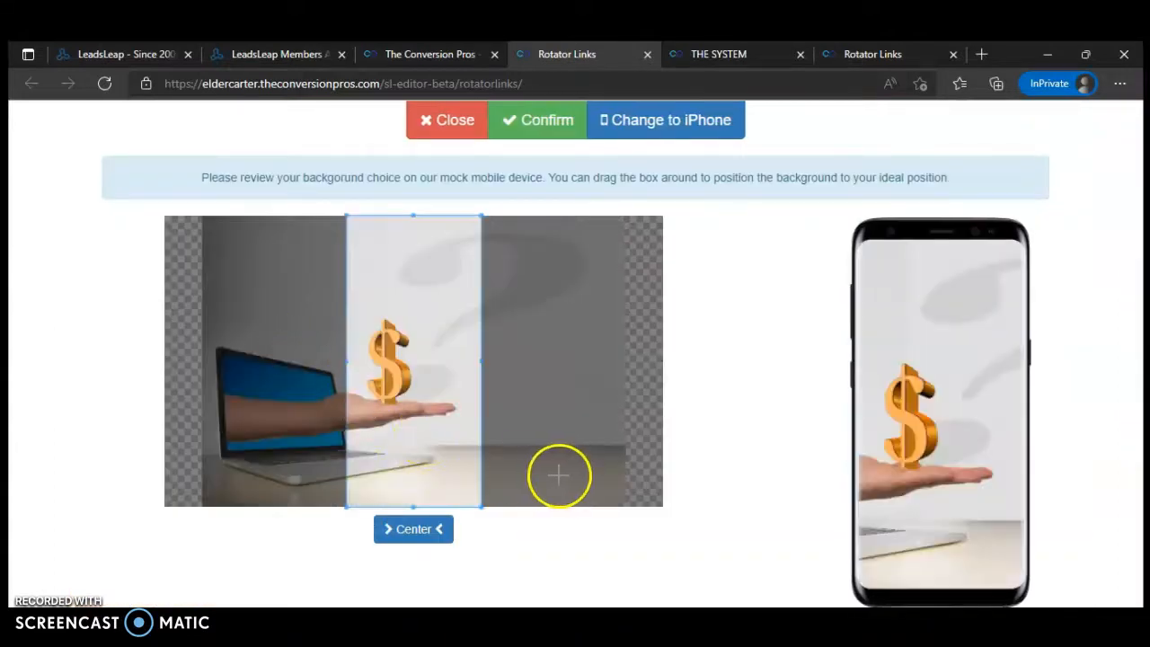
Position the mobile crop area around the dollar sign and hand, confirm the background, and save the lander.
mouse_move(437, 352)
mouse_down()
mouse_move(406, 355)
mouse_move(415, 359)
mouse_up()
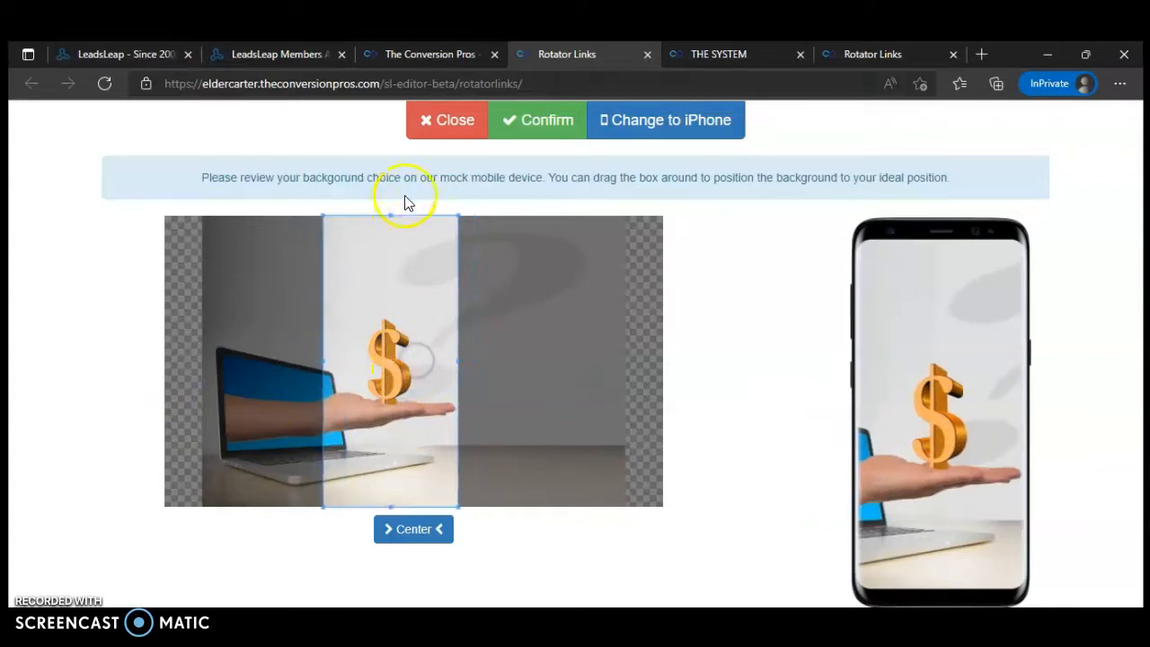
click(542, 129)
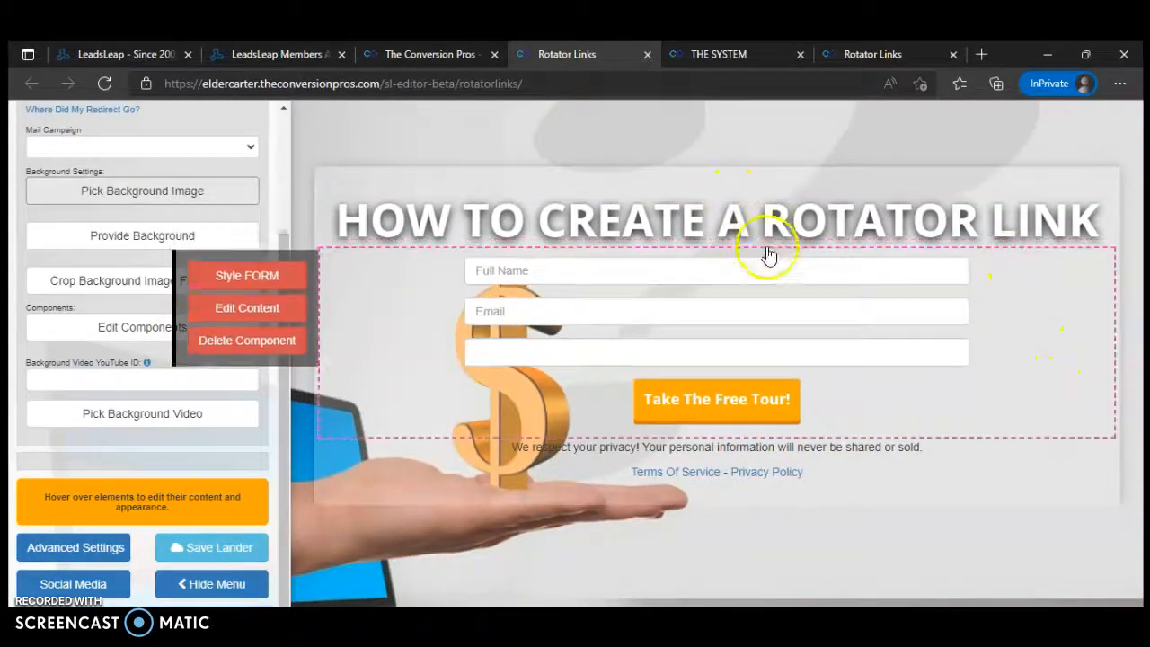
click(221, 548)
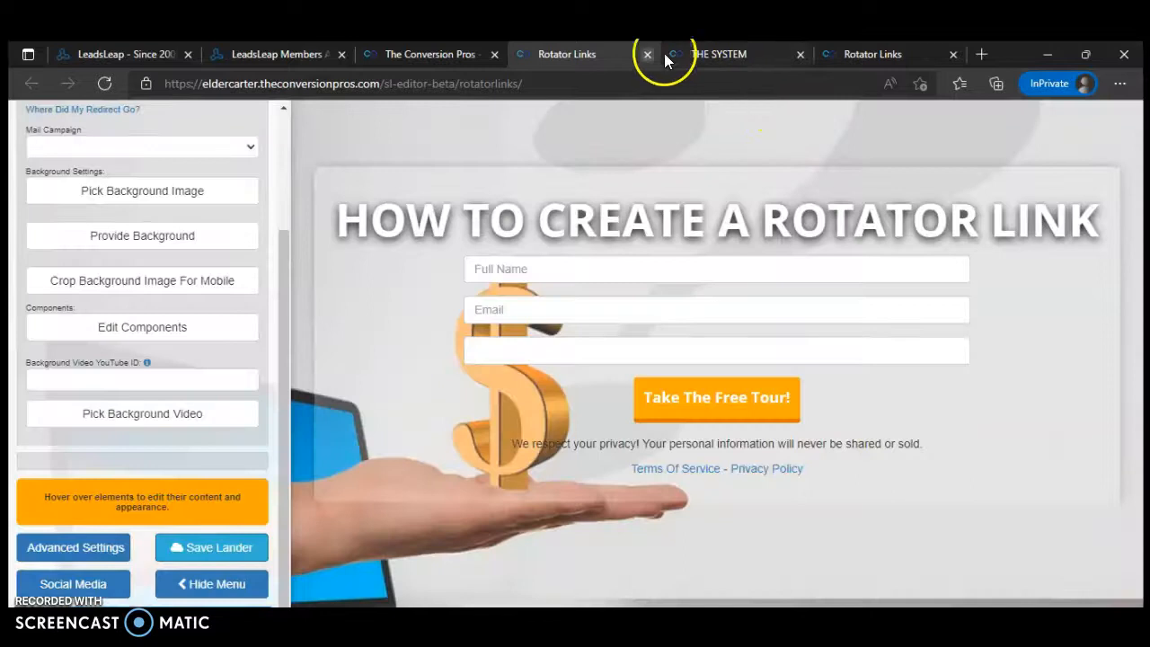
Preview the rotatorlinks page through its public link from the pages list, then close the link dialog.
click(436, 58)
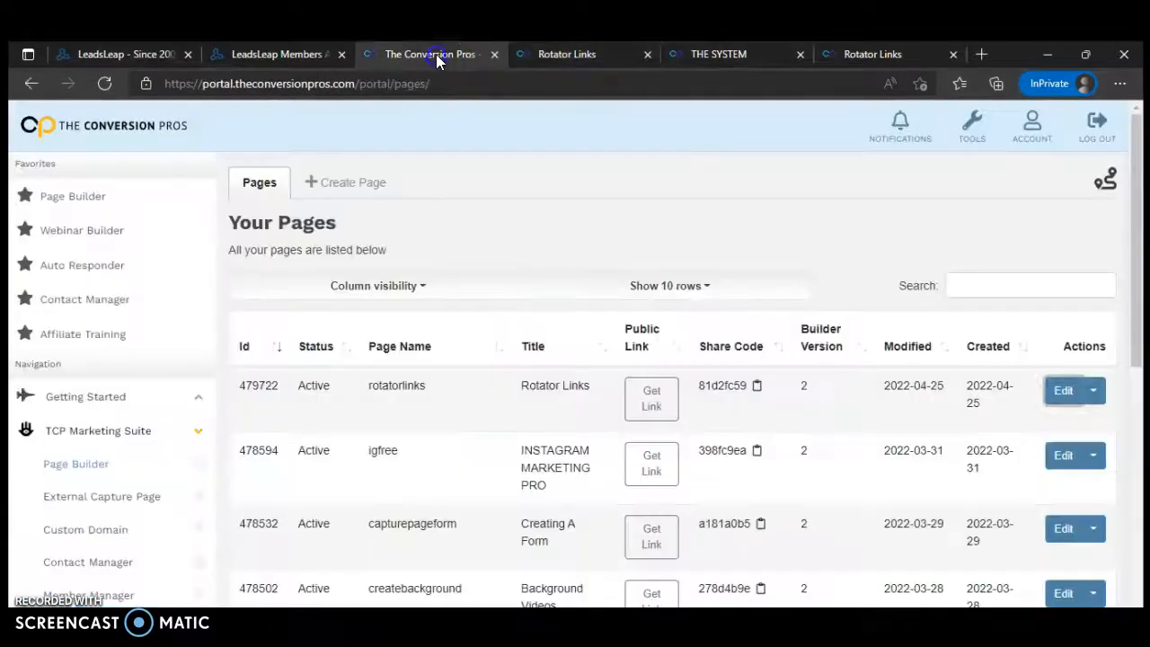
click(647, 403)
click(662, 340)
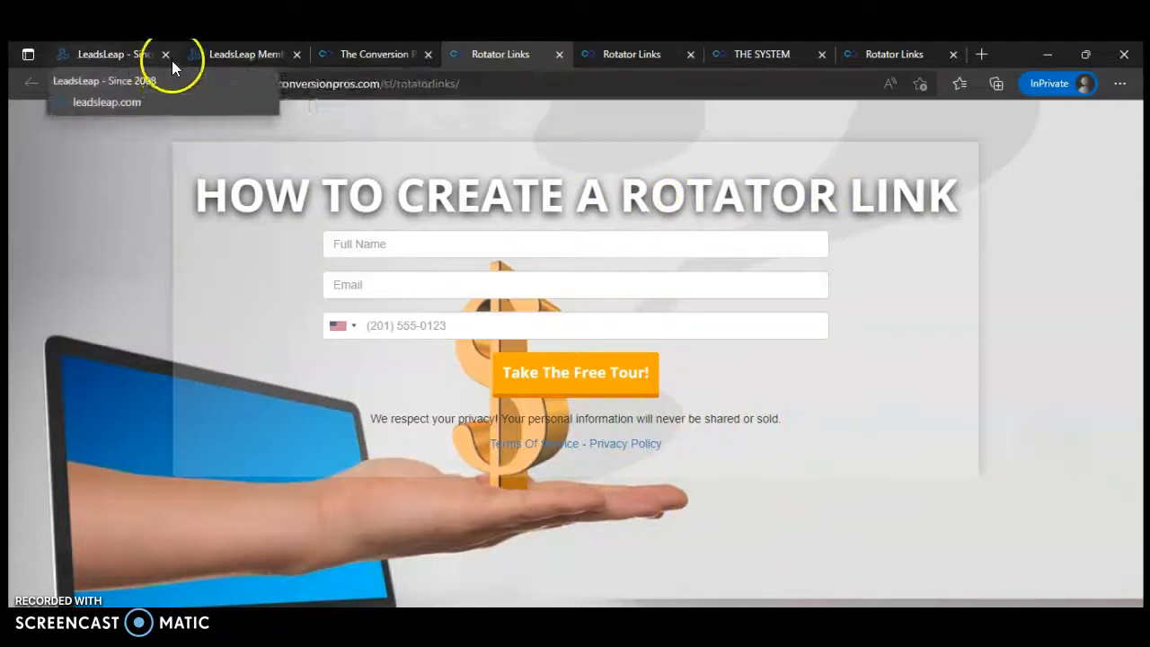
click(363, 56)
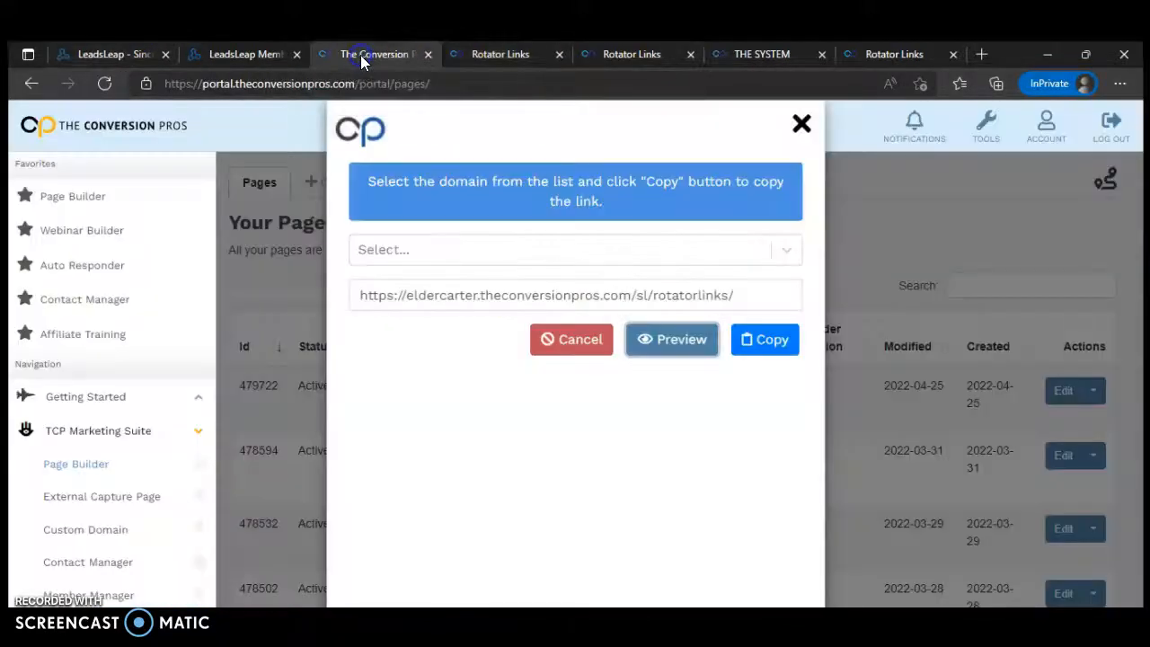
click(799, 120)
Go to the Link Rotator tool in the TCP Marketing Suite and dismiss the guided tour prompt.
scroll(126, 260, down, 2)
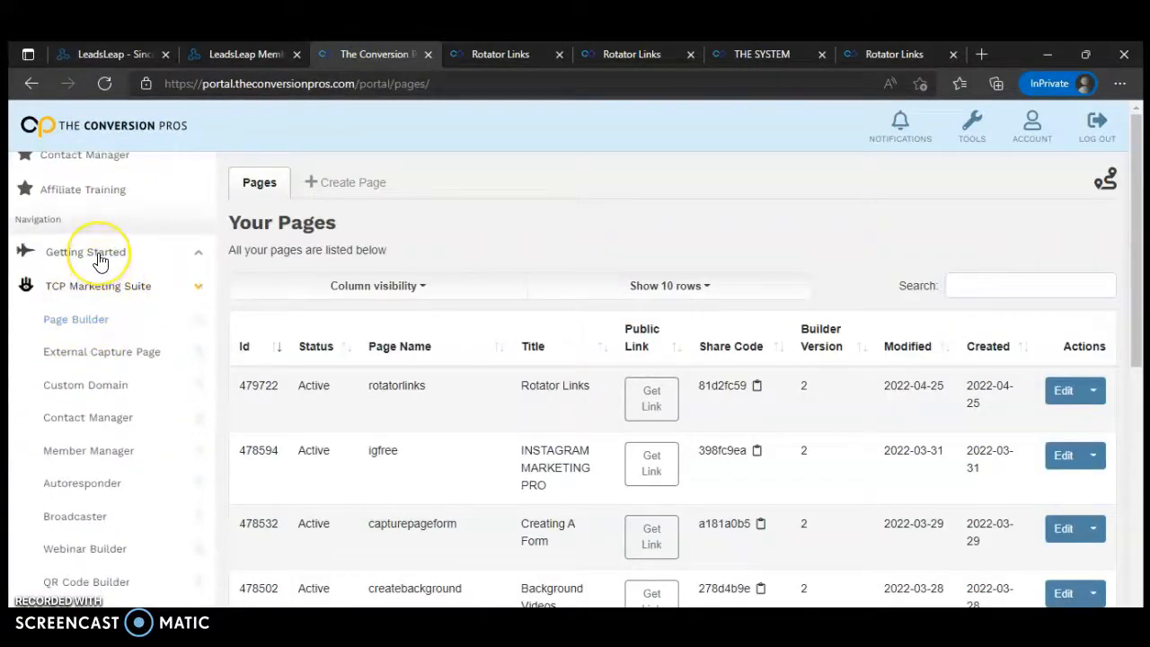
click(99, 259)
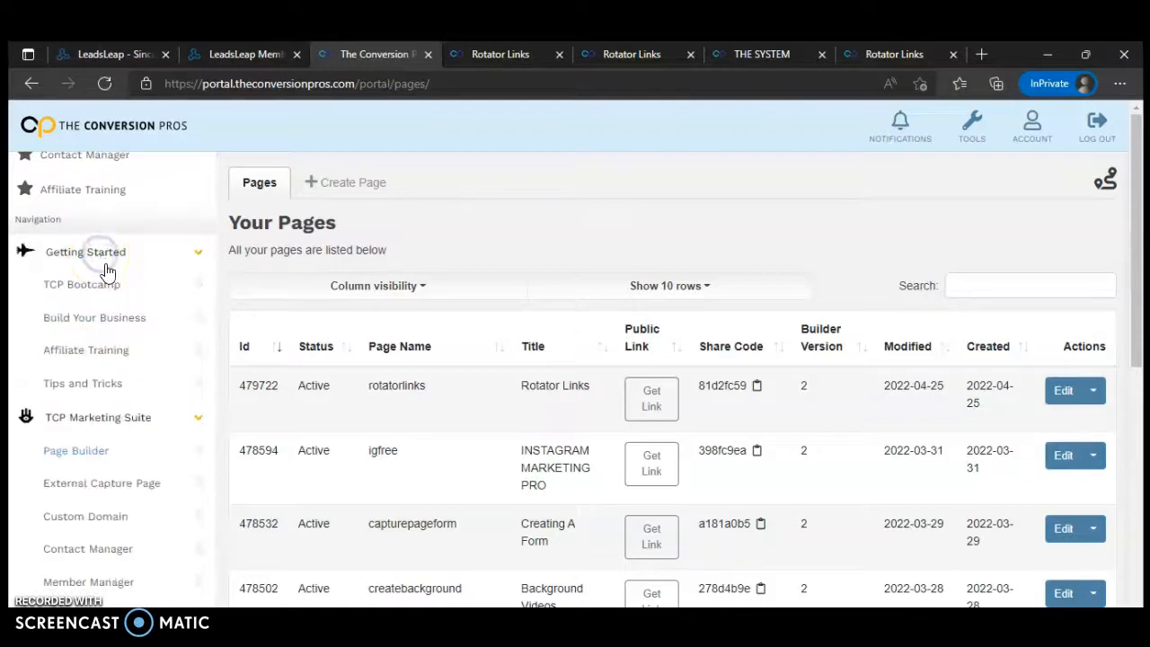
scroll(136, 334, down, 2)
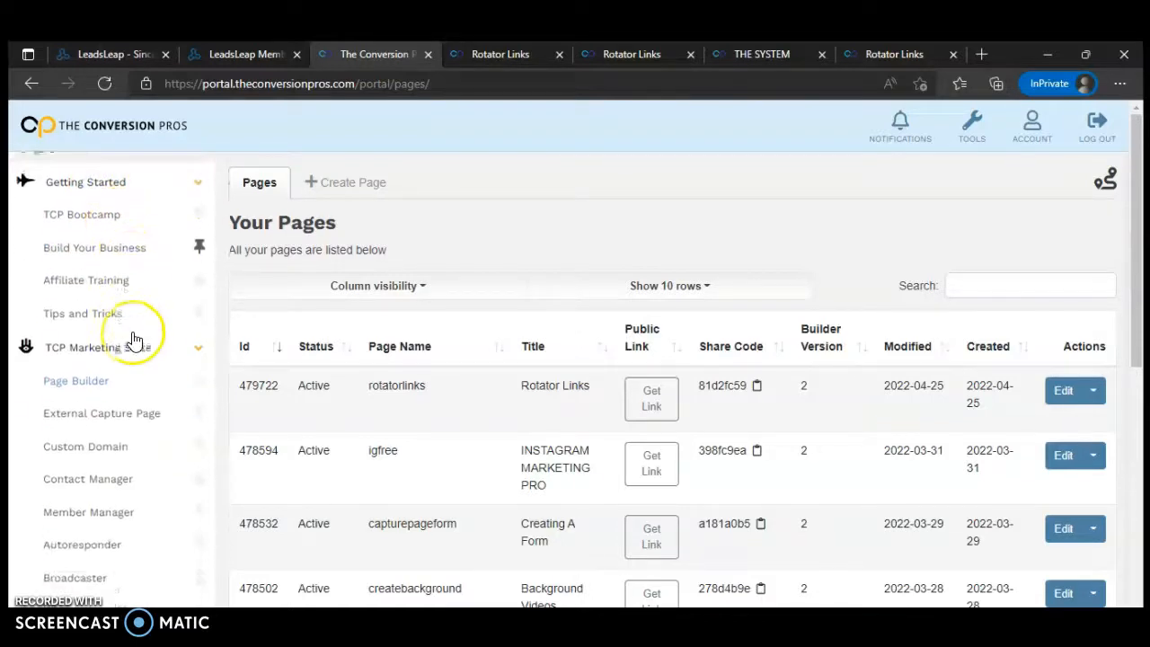
scroll(133, 340, down, 1)
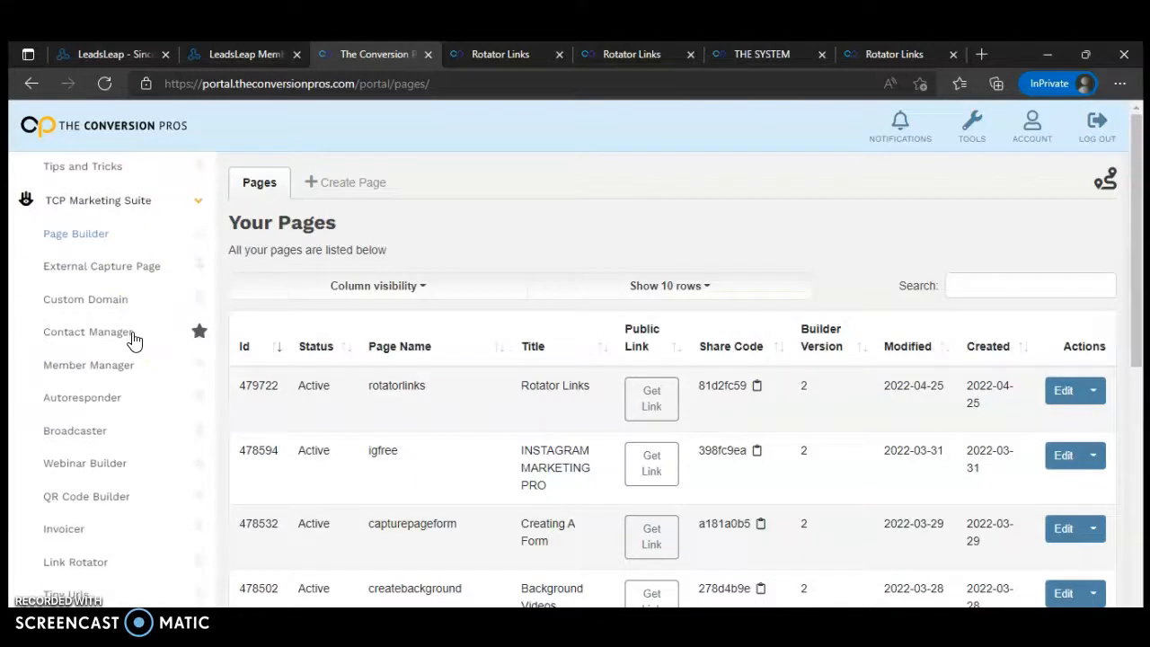
scroll(133, 339, down, 1)
scroll(133, 340, down, 1)
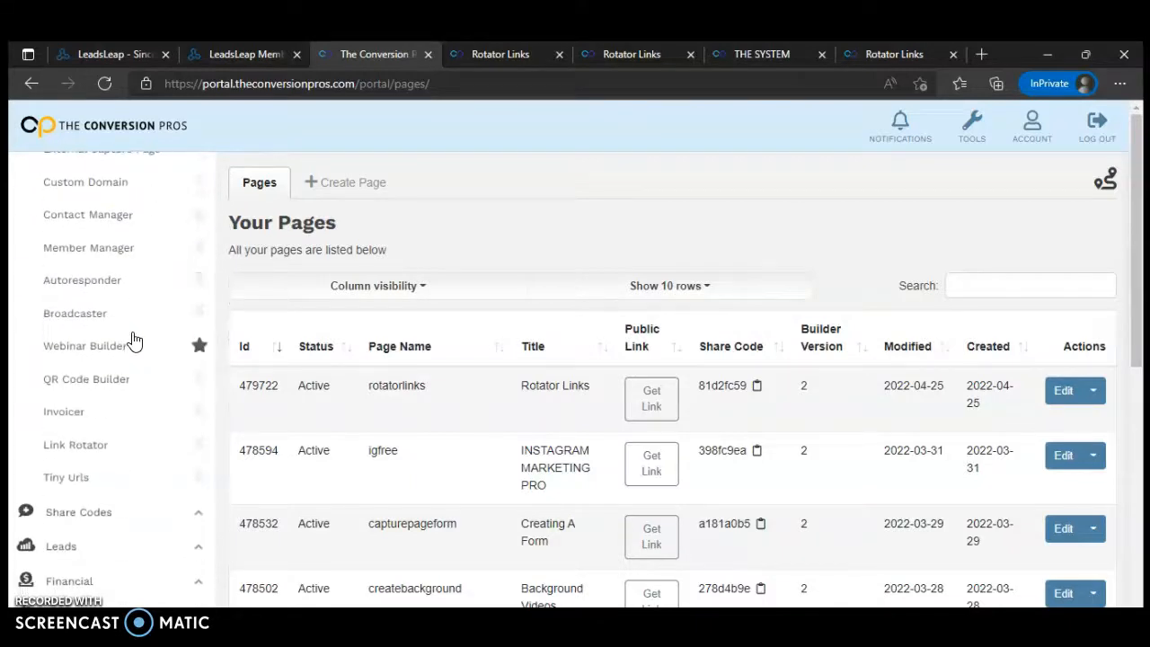
click(86, 446)
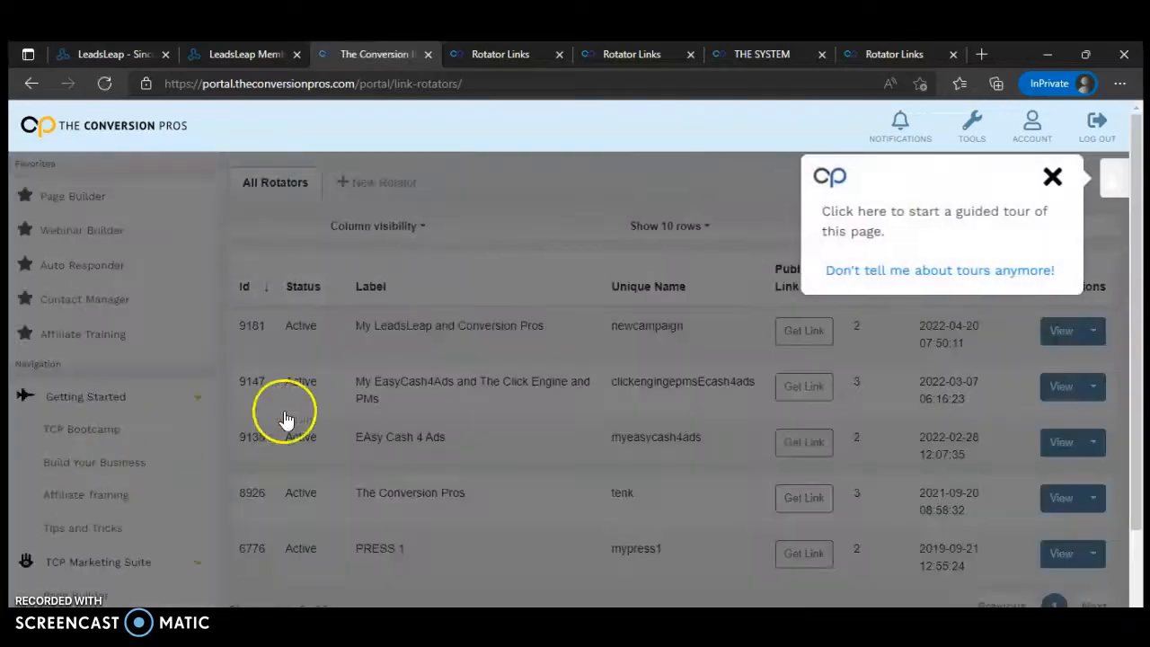
click(1052, 177)
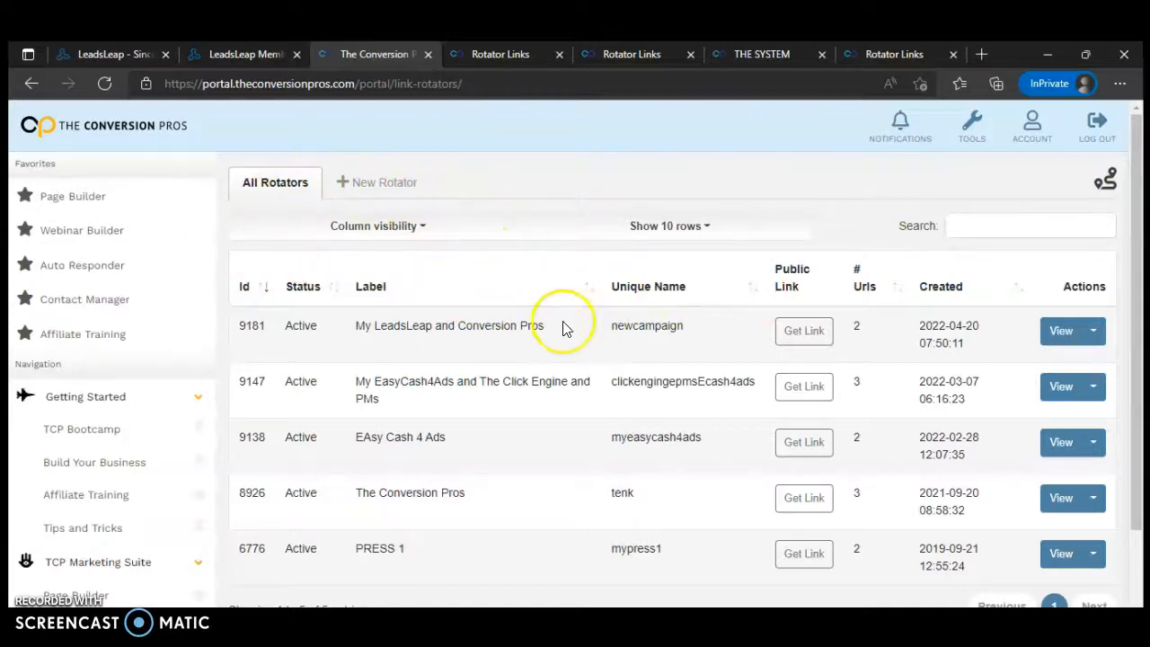
Start a new rotator labelled "My Rotator For Captures Pages" with the unique name "capturepagesrotator".
click(377, 187)
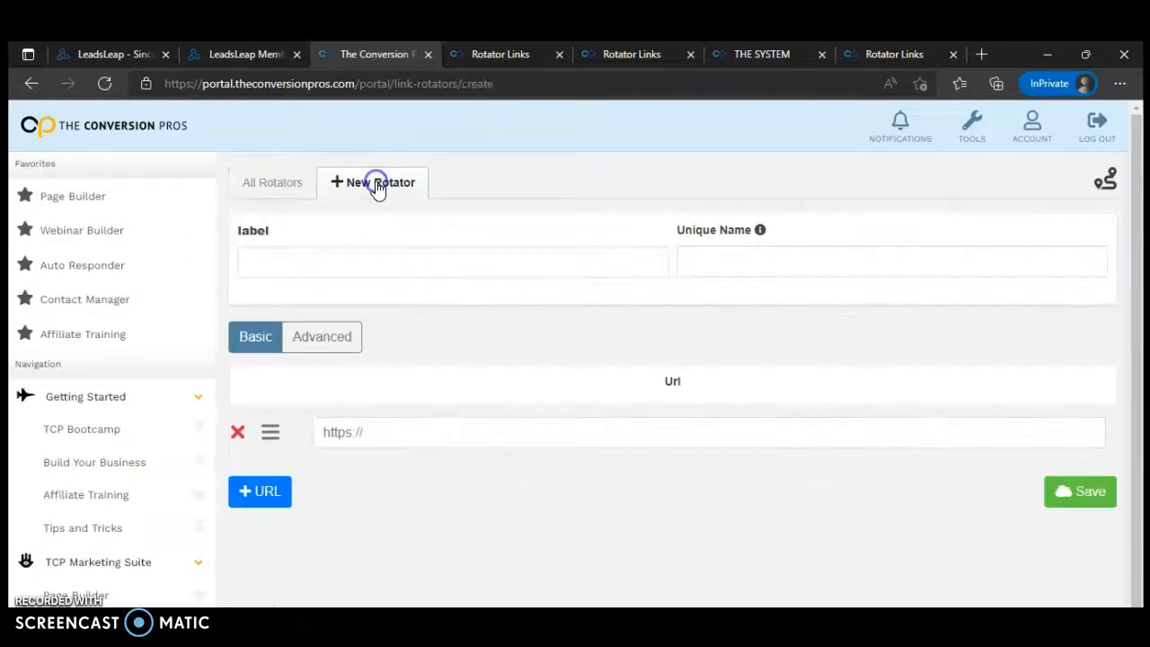
click(304, 265)
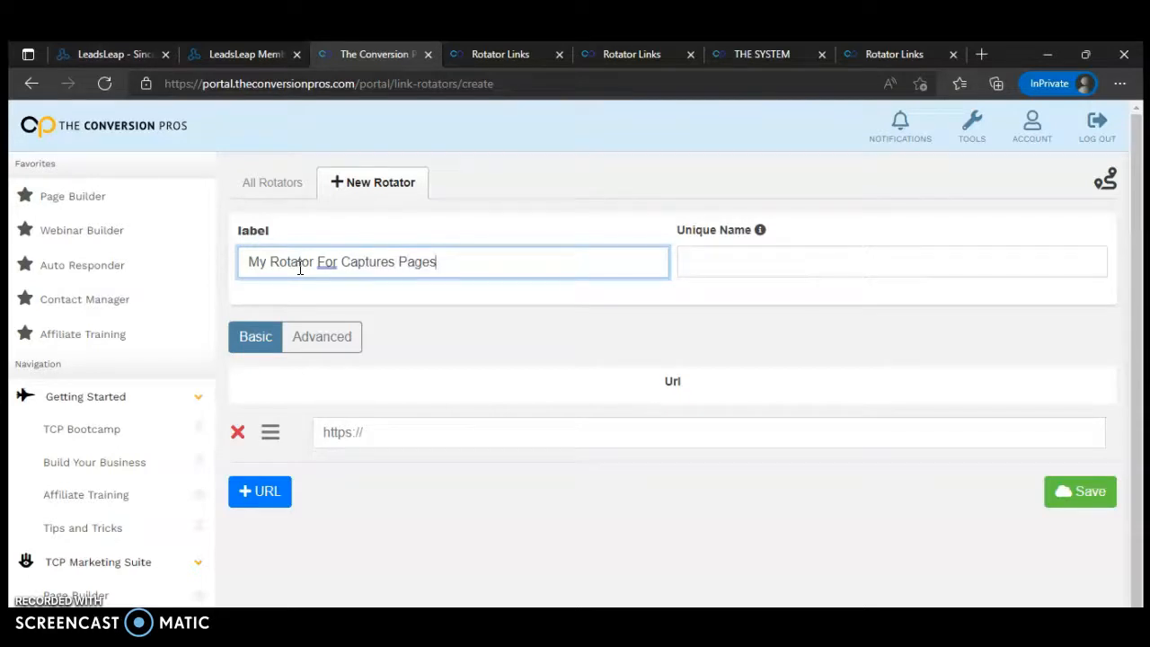
click(734, 264)
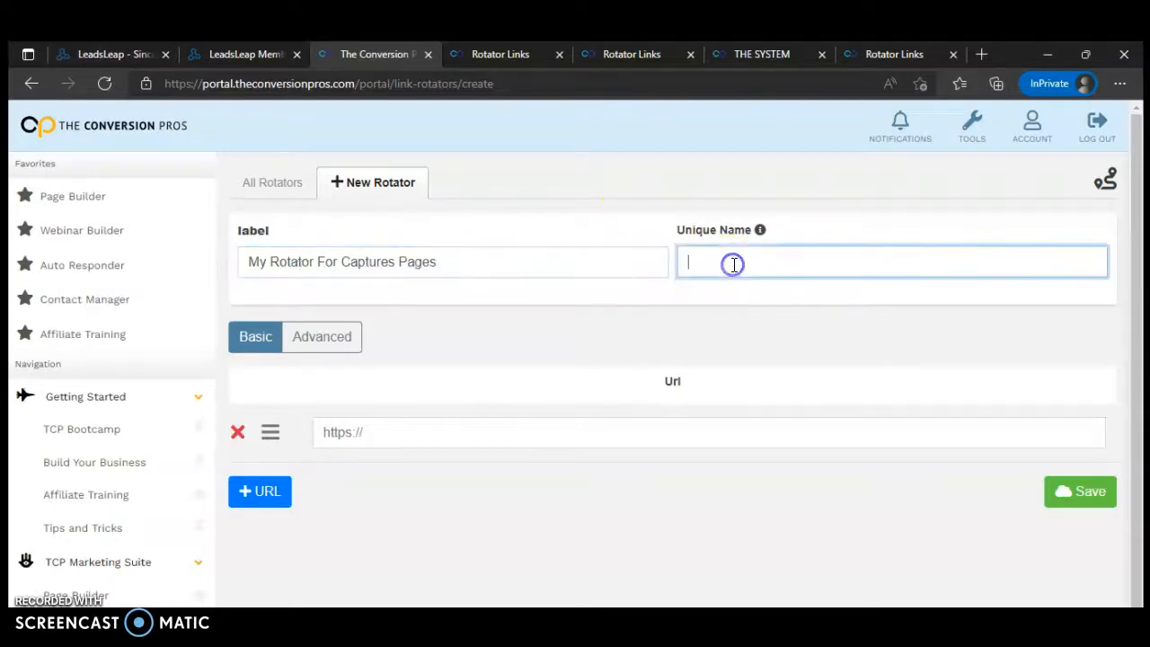
text(capturepagesrotator)
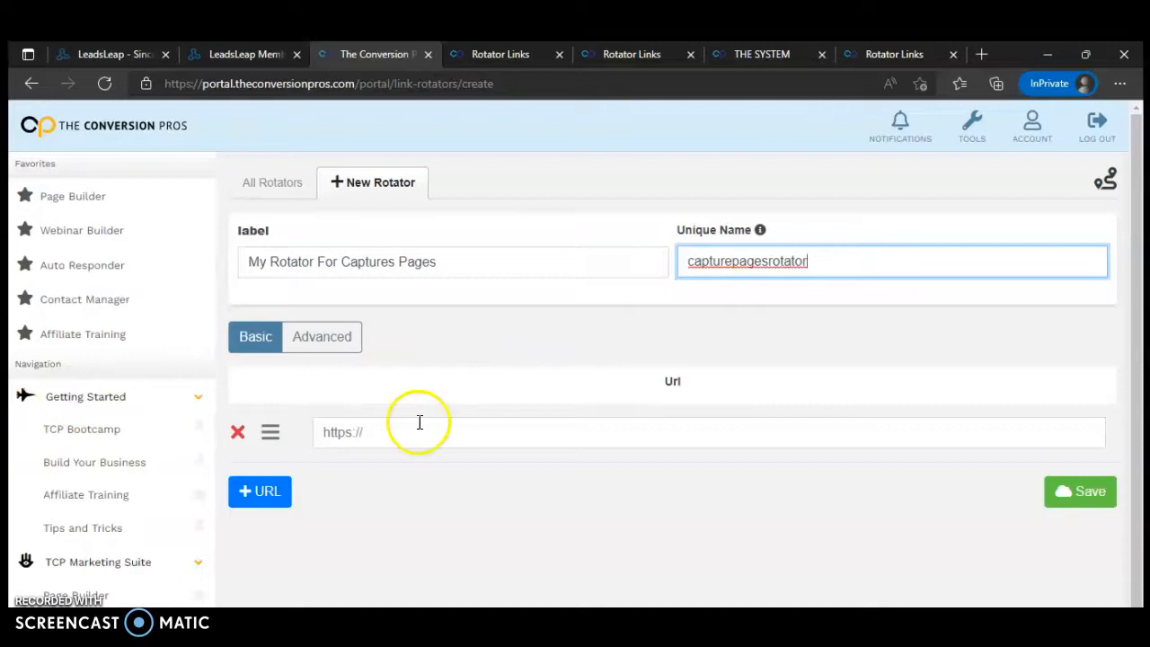
Copy the public web address of the live rotatorlinks landing page.
click(632, 54)
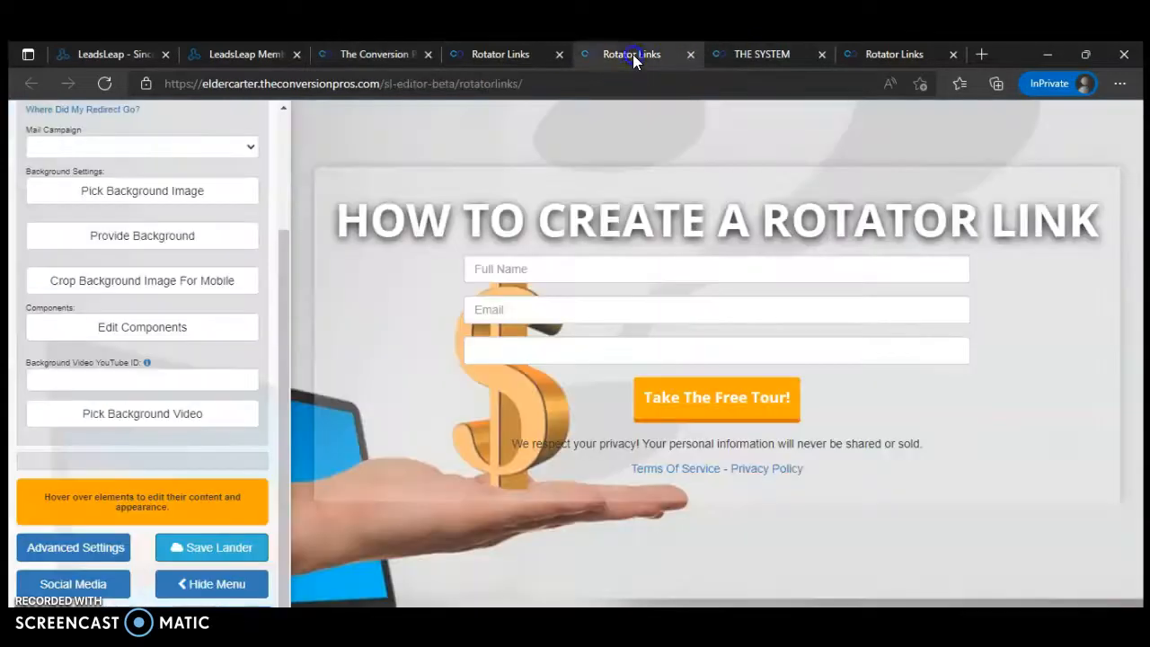
click(520, 52)
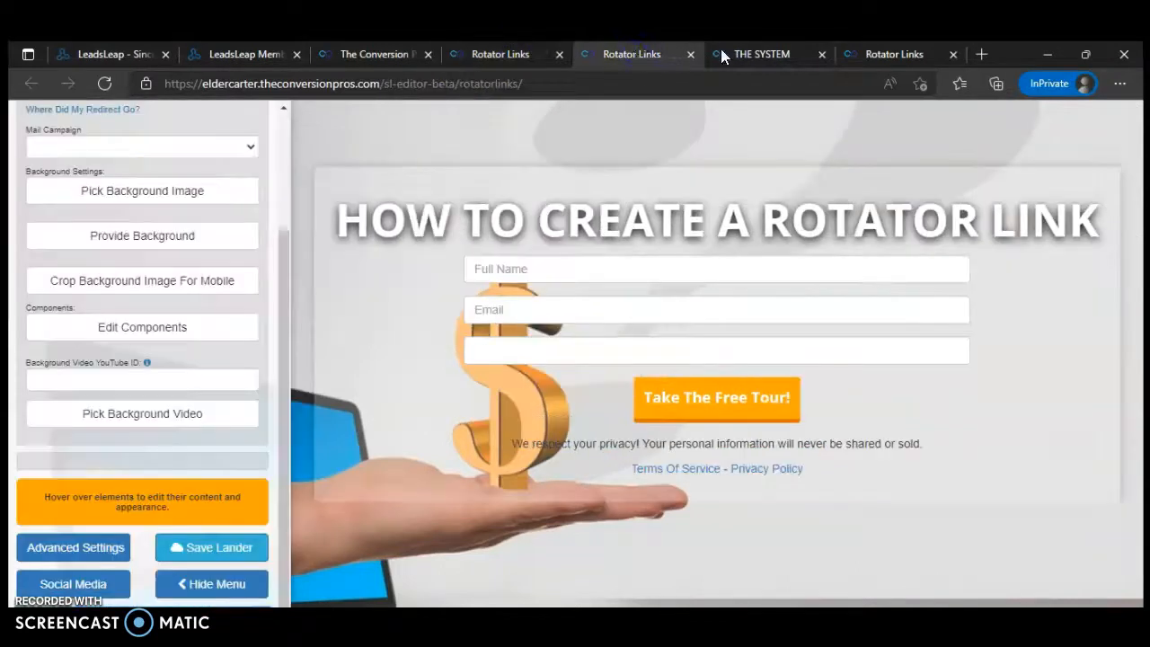
click(514, 56)
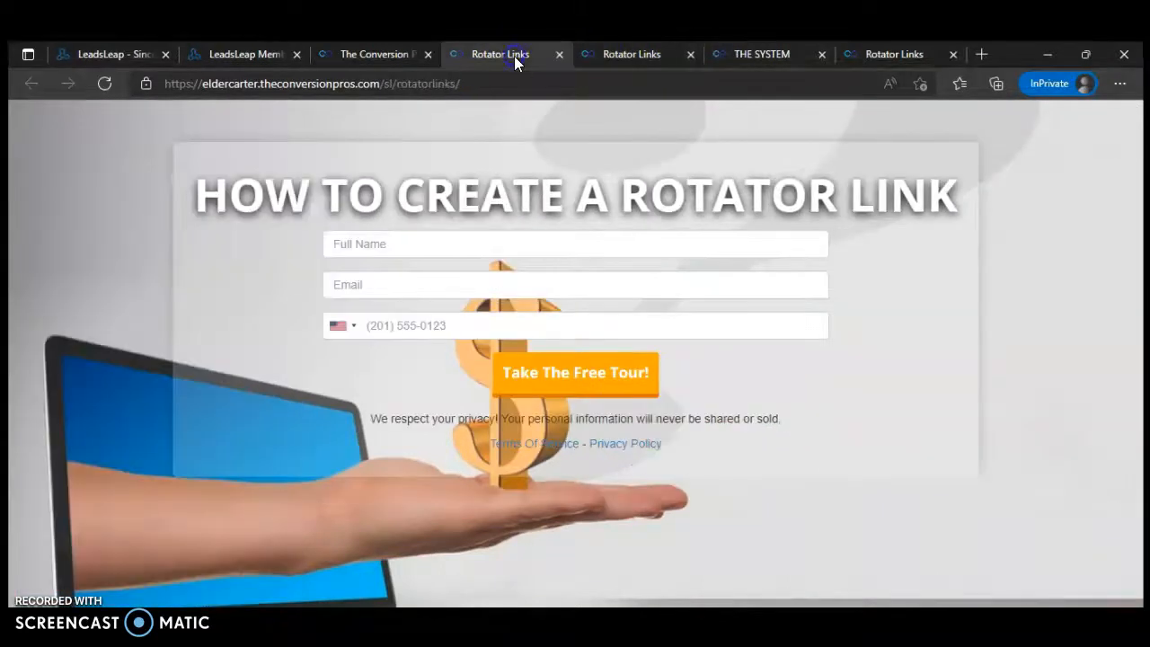
triple_click(344, 83)
right_click(345, 83)
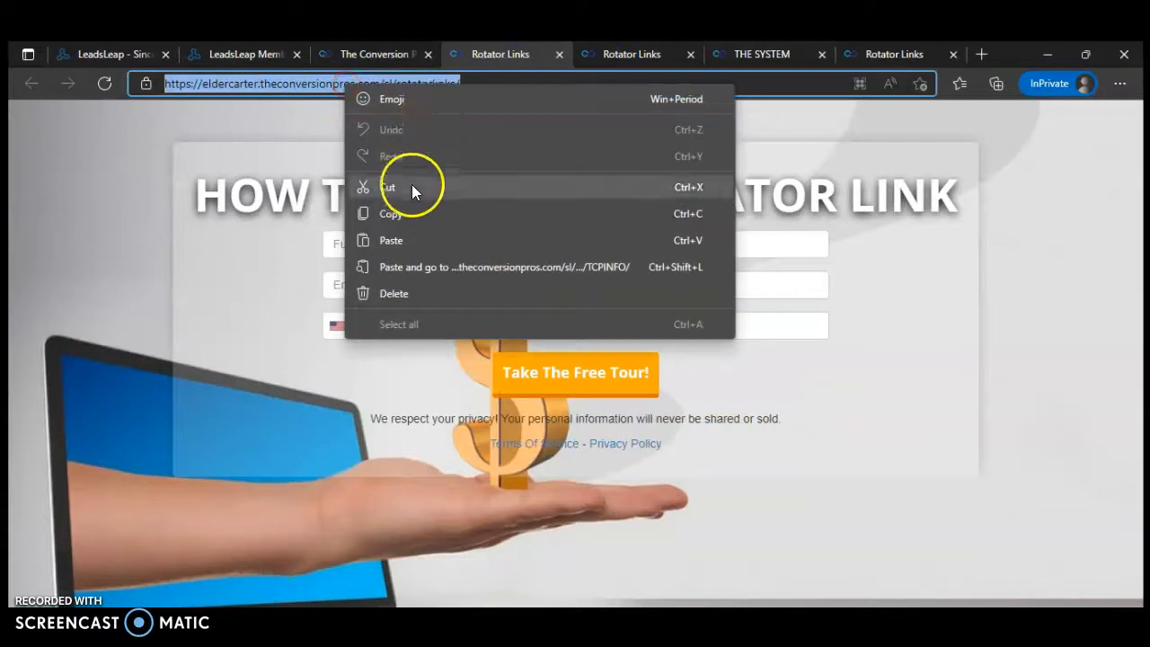
click(408, 211)
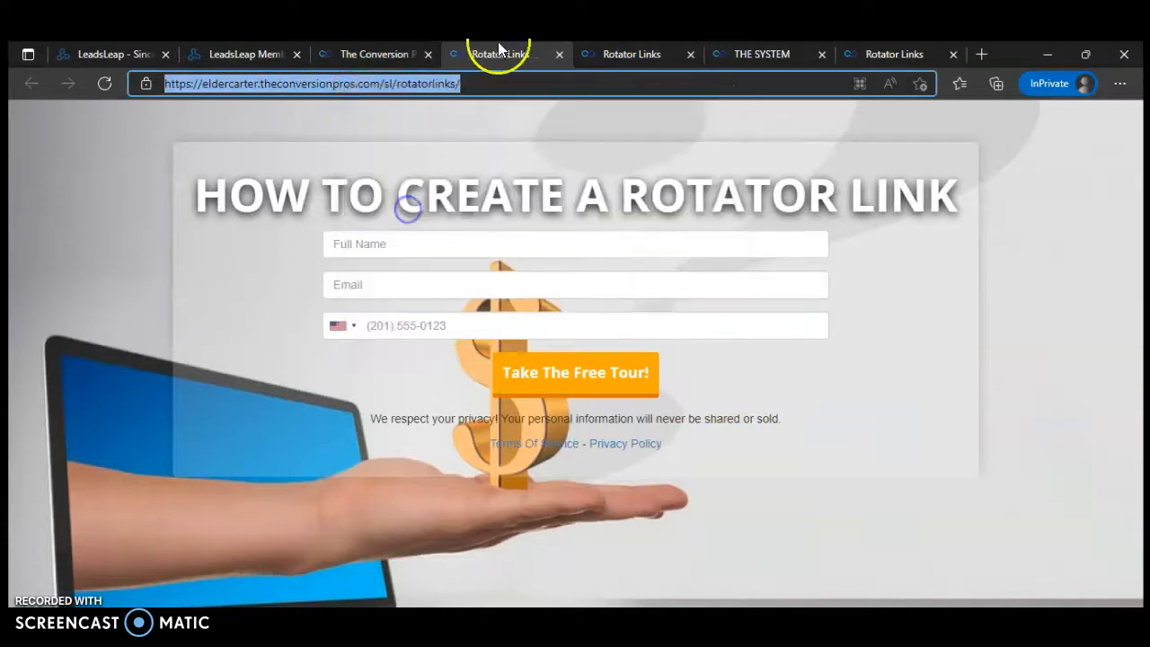
Paste the copied rotatorlinks page address as the first URL of the new rotator.
click(394, 55)
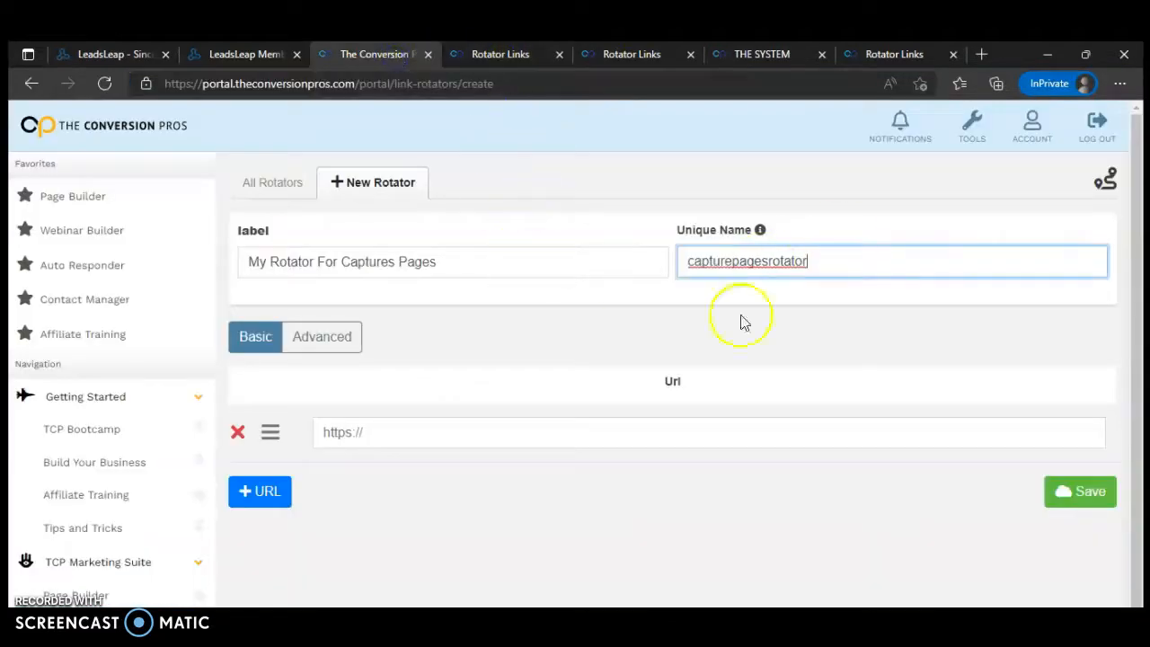
click(395, 430)
right_click(395, 422)
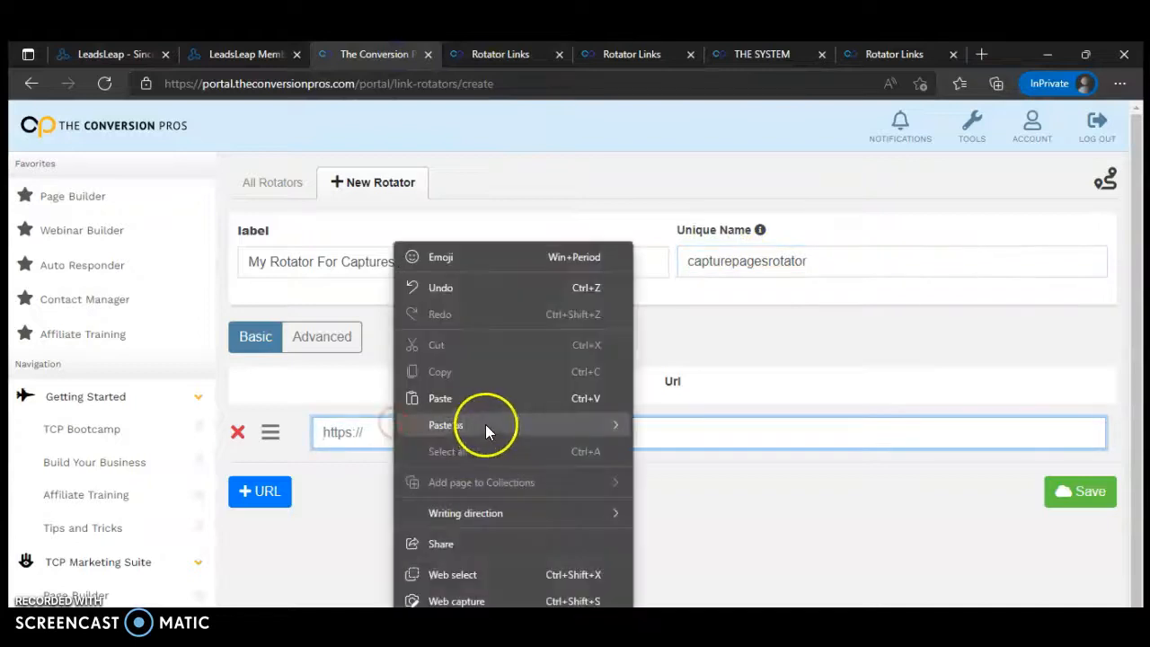
click(457, 398)
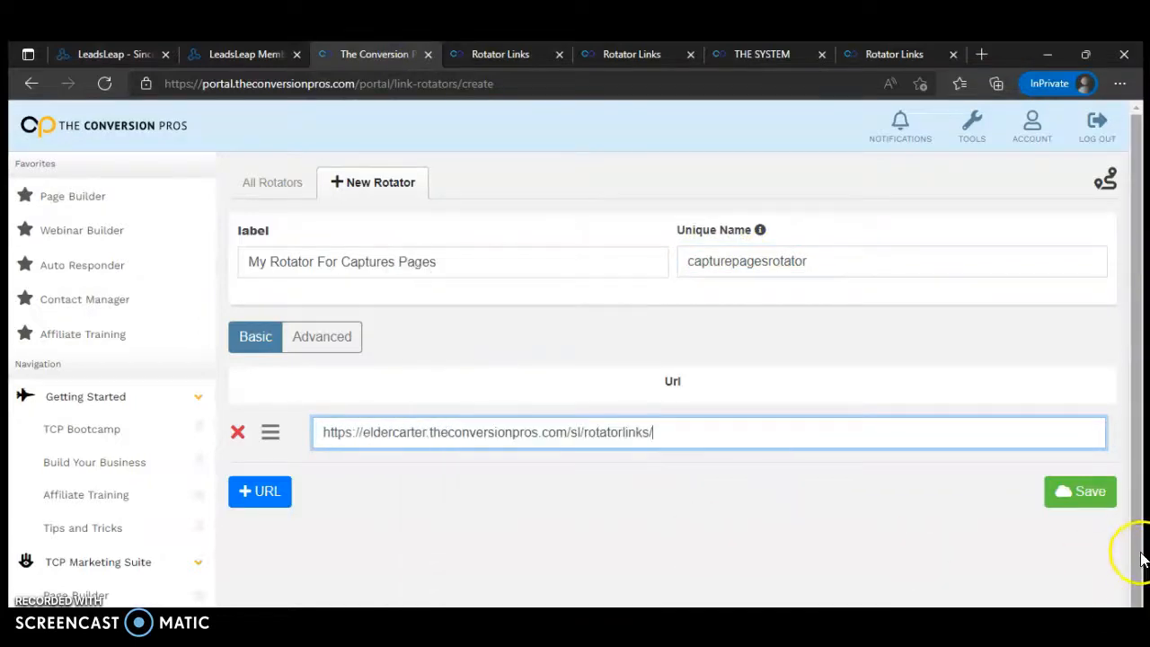
Save the rotator with its first URL, dismiss the confirmation and add an empty second URL row.
click(1079, 496)
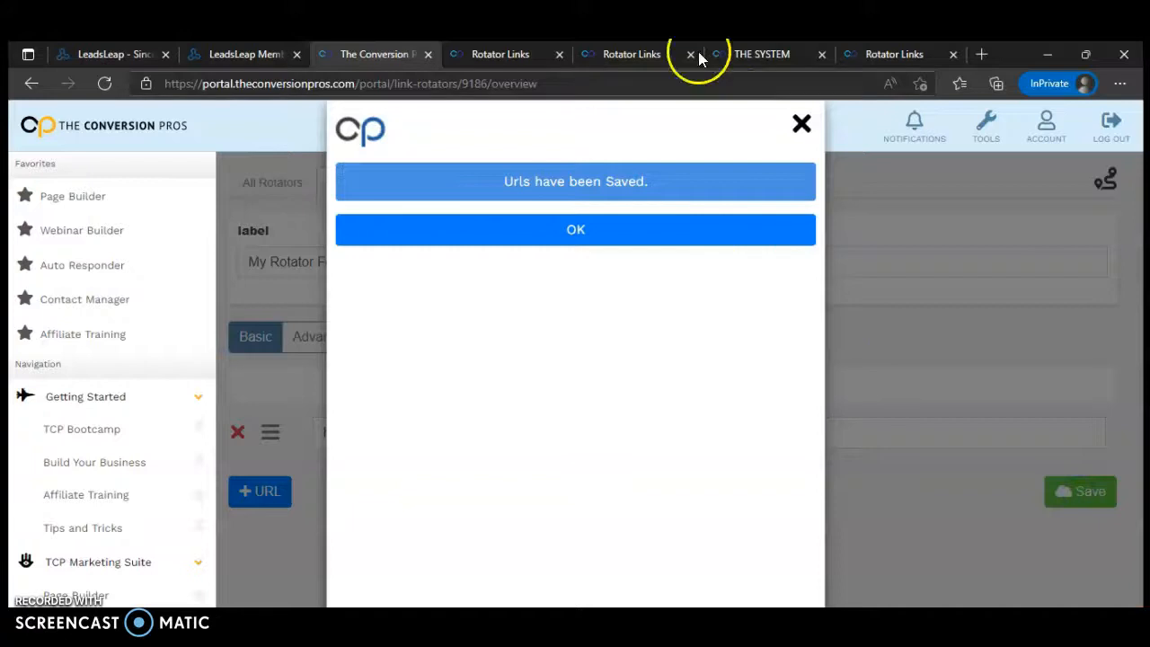
click(584, 235)
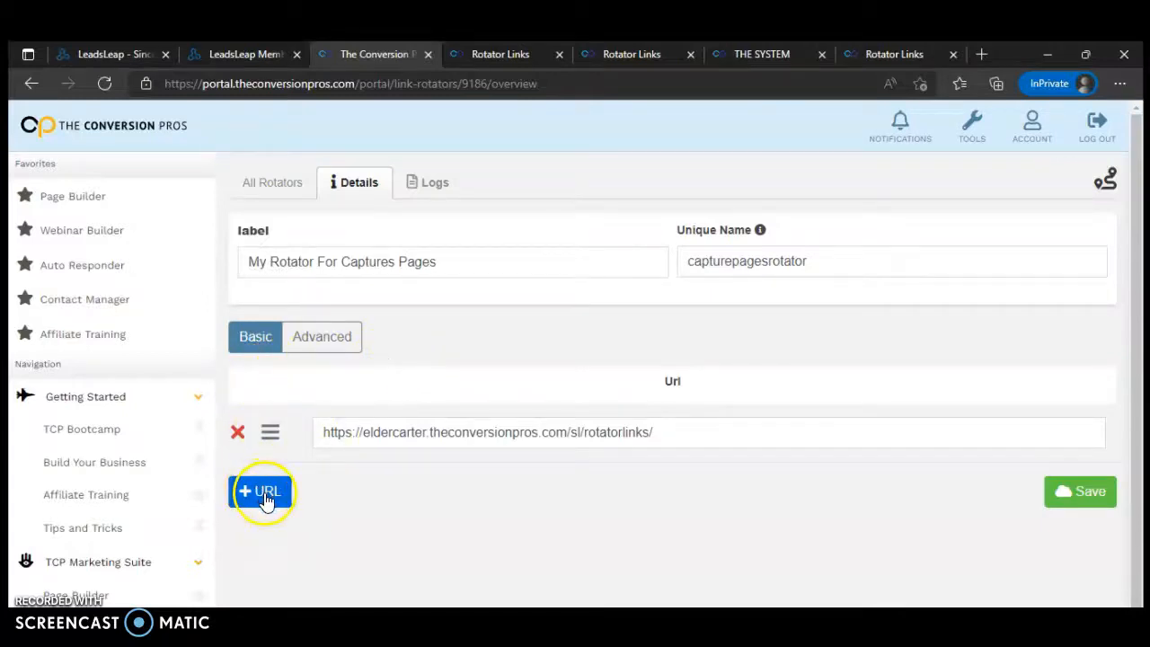
click(262, 492)
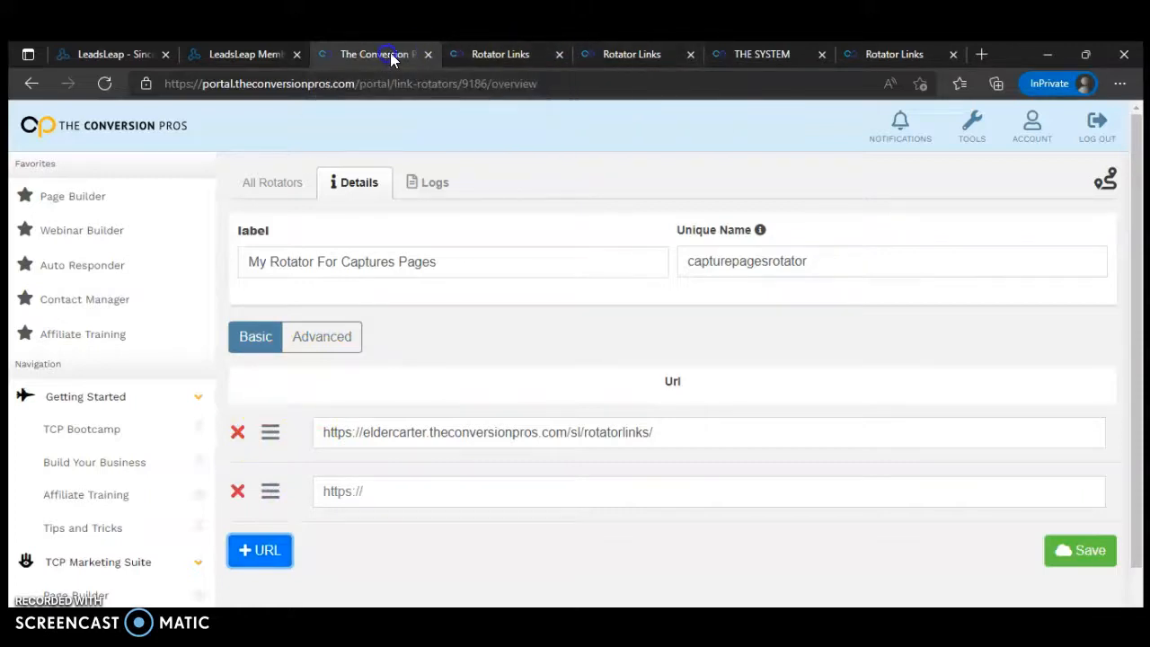
Go to the Page Builder's page list, dismiss the tour prompt and preview the public link of the createbackground page.
click(76, 196)
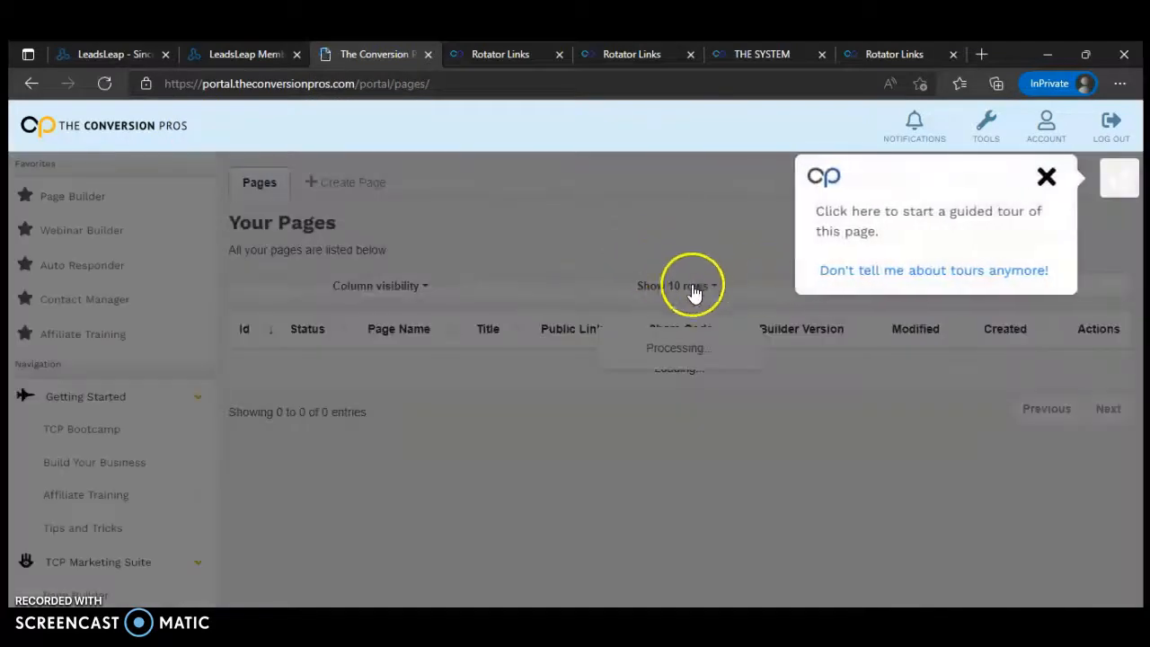
click(1051, 178)
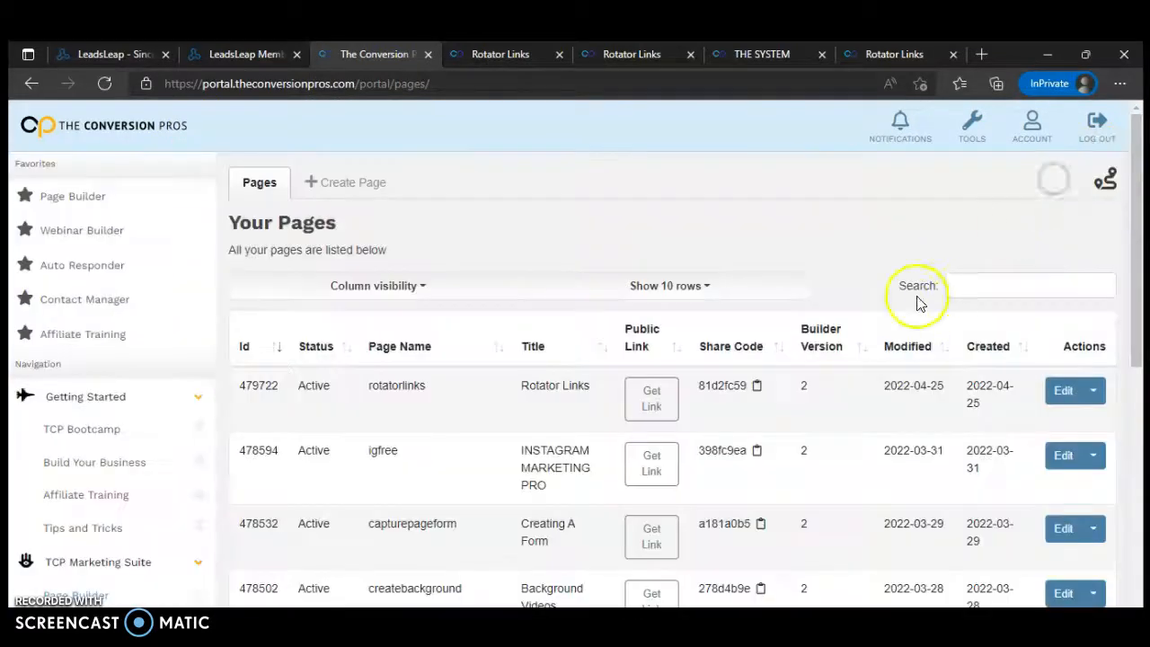
scroll(918, 304, down, 3)
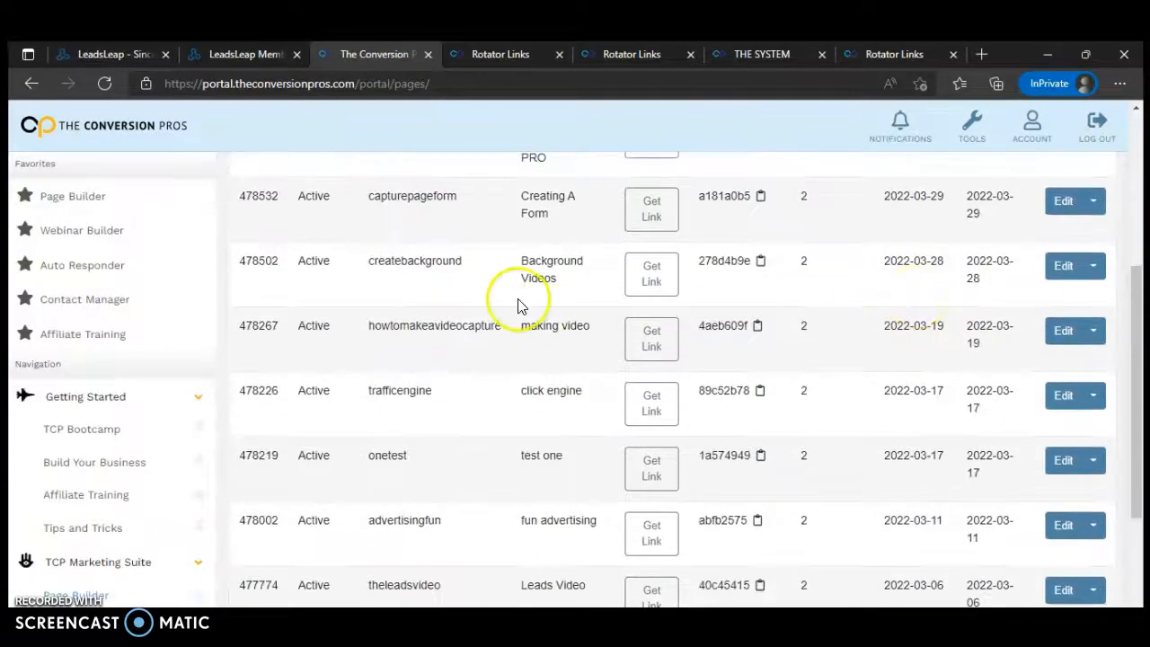
click(653, 274)
click(667, 341)
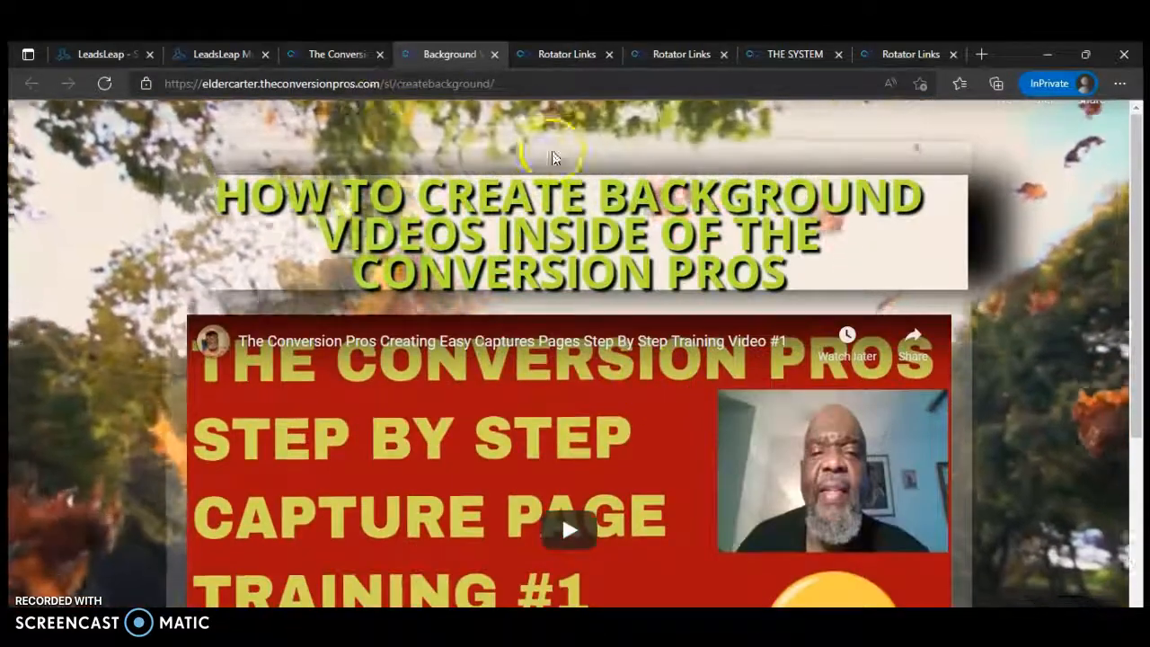
Copy the public web address of the live createbackground page.
click(347, 83)
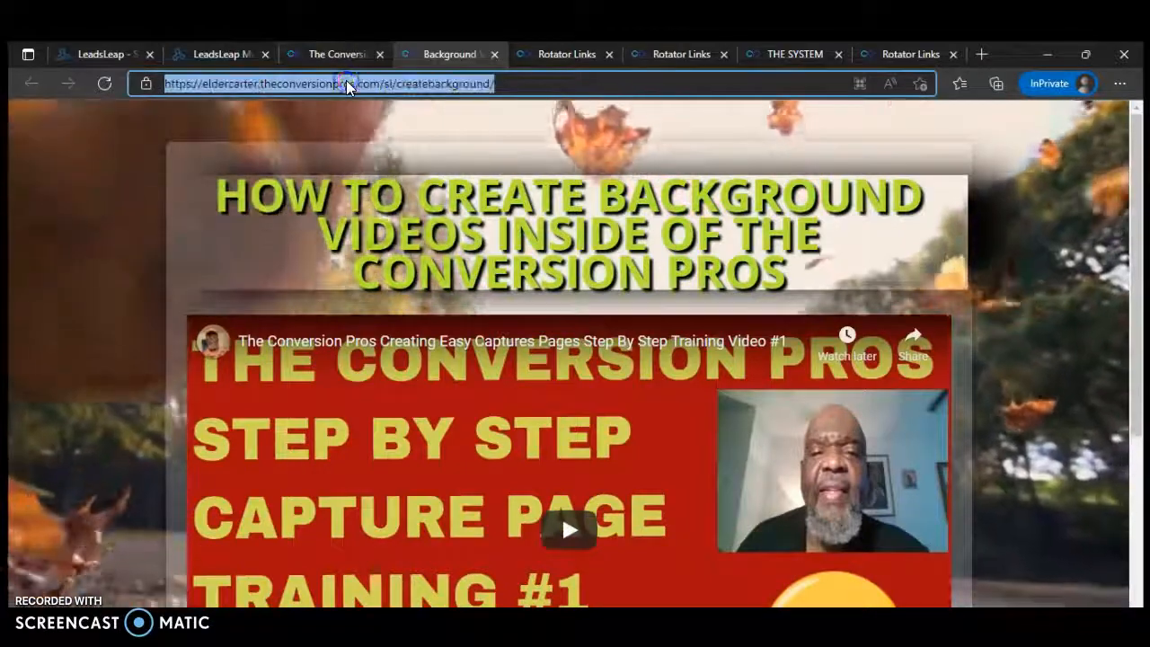
right_click(347, 82)
click(403, 209)
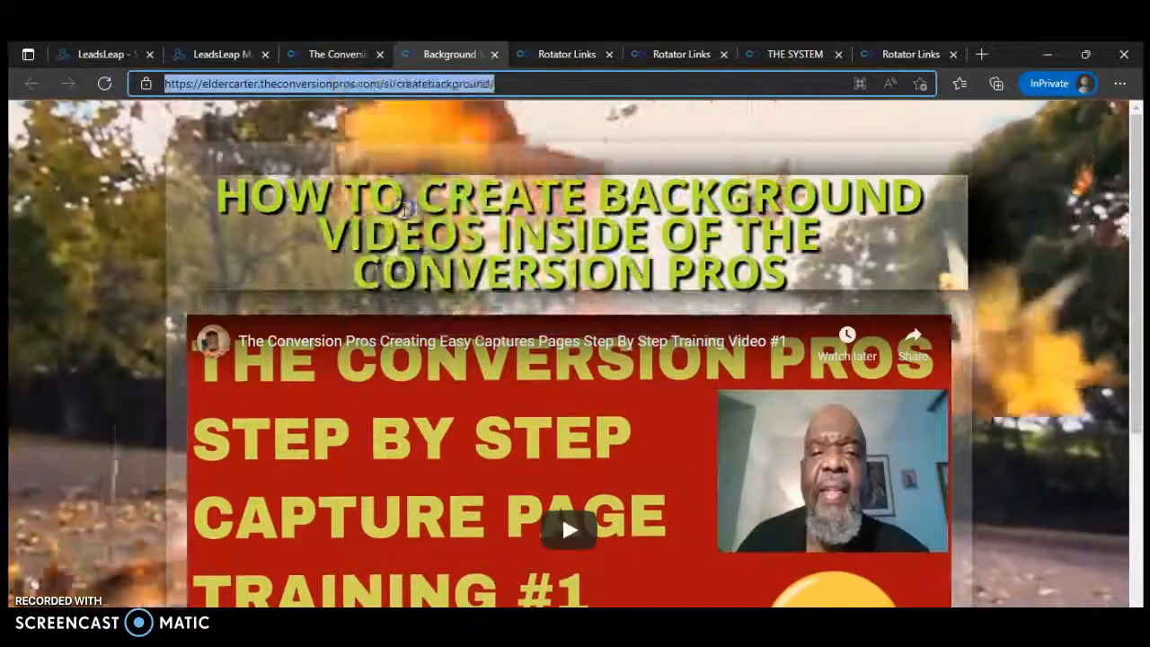
Return to the portal's page list and close the createbackground page's public link dialog.
click(570, 56)
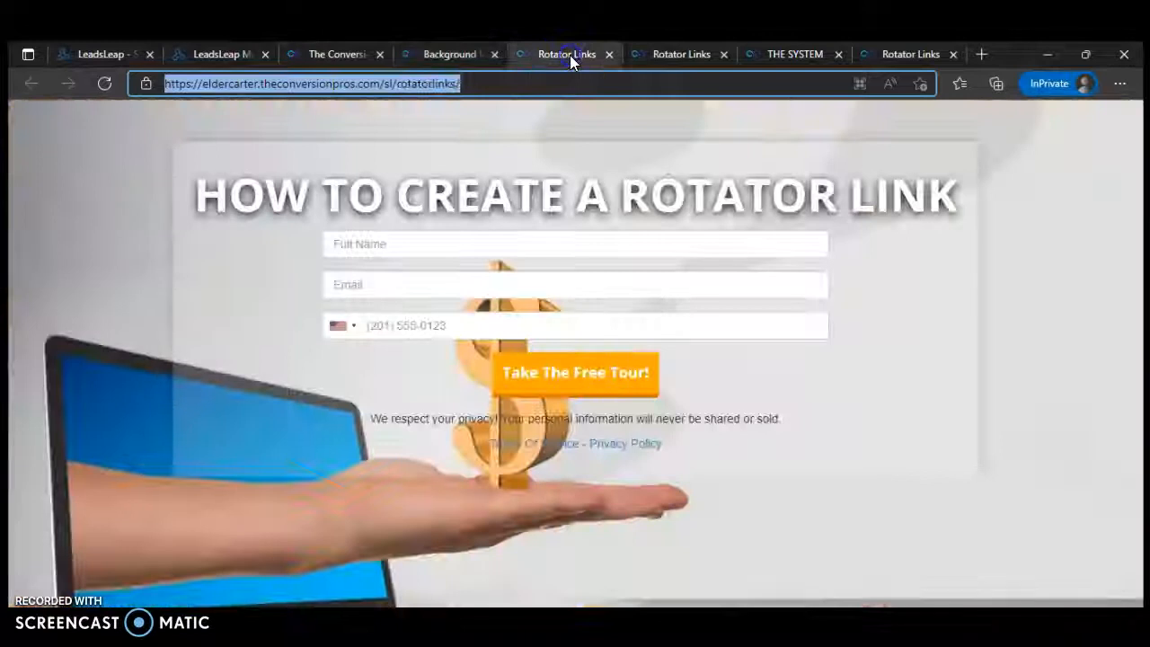
click(456, 55)
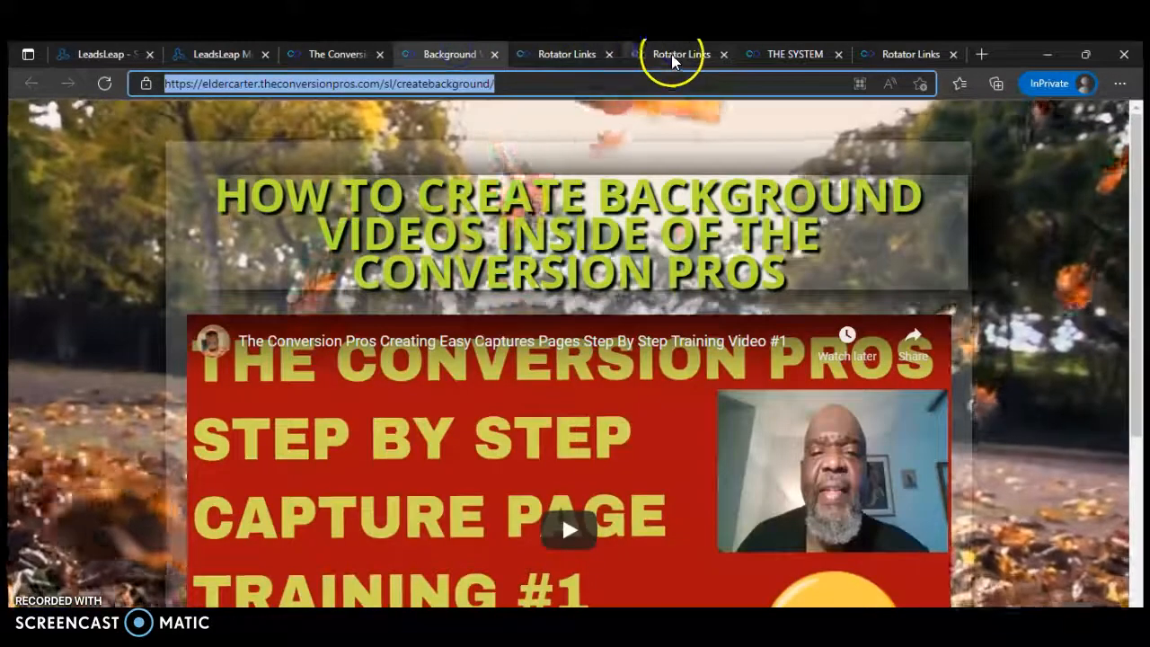
click(672, 54)
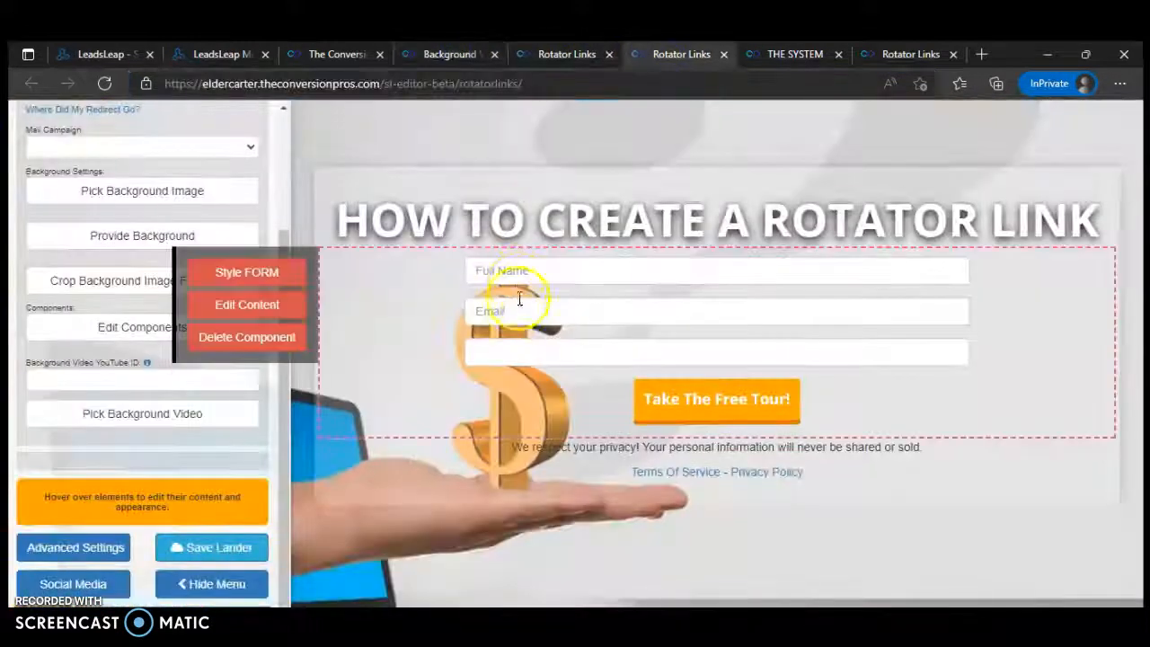
click(901, 55)
click(342, 56)
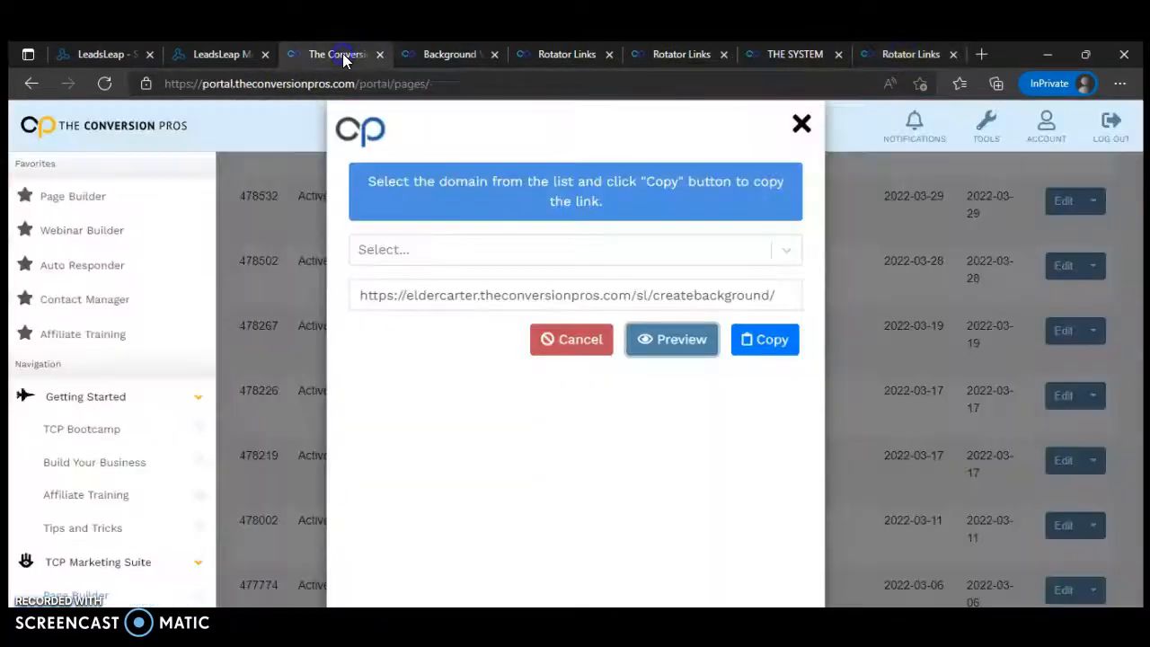
click(799, 126)
click(492, 55)
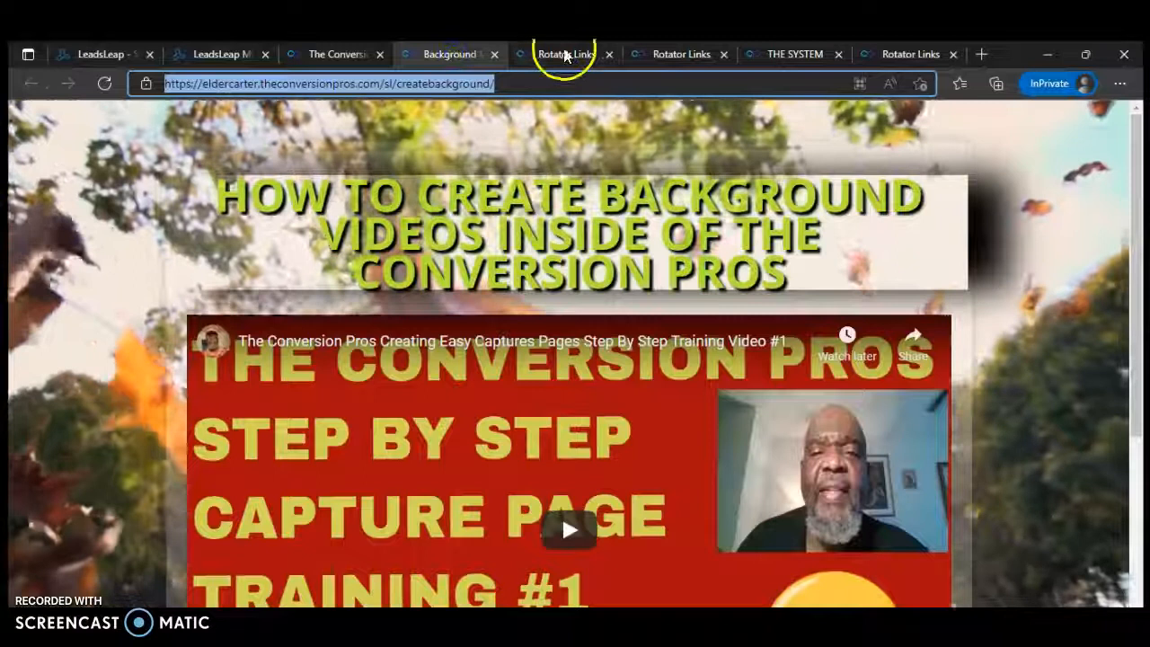
click(567, 54)
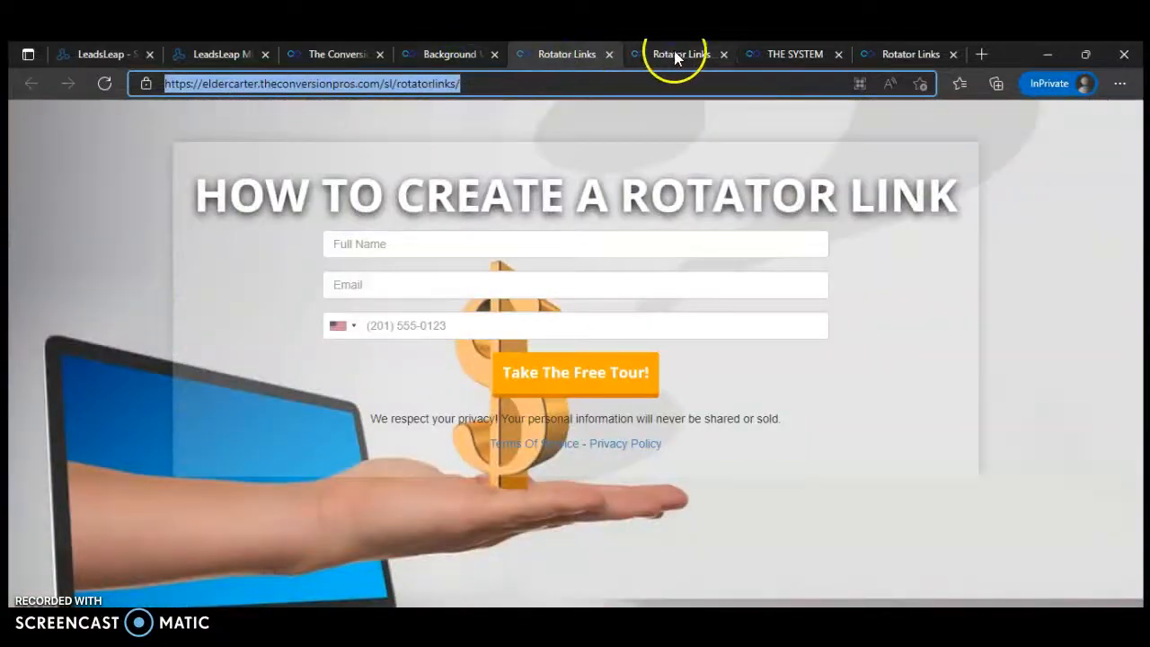
click(676, 52)
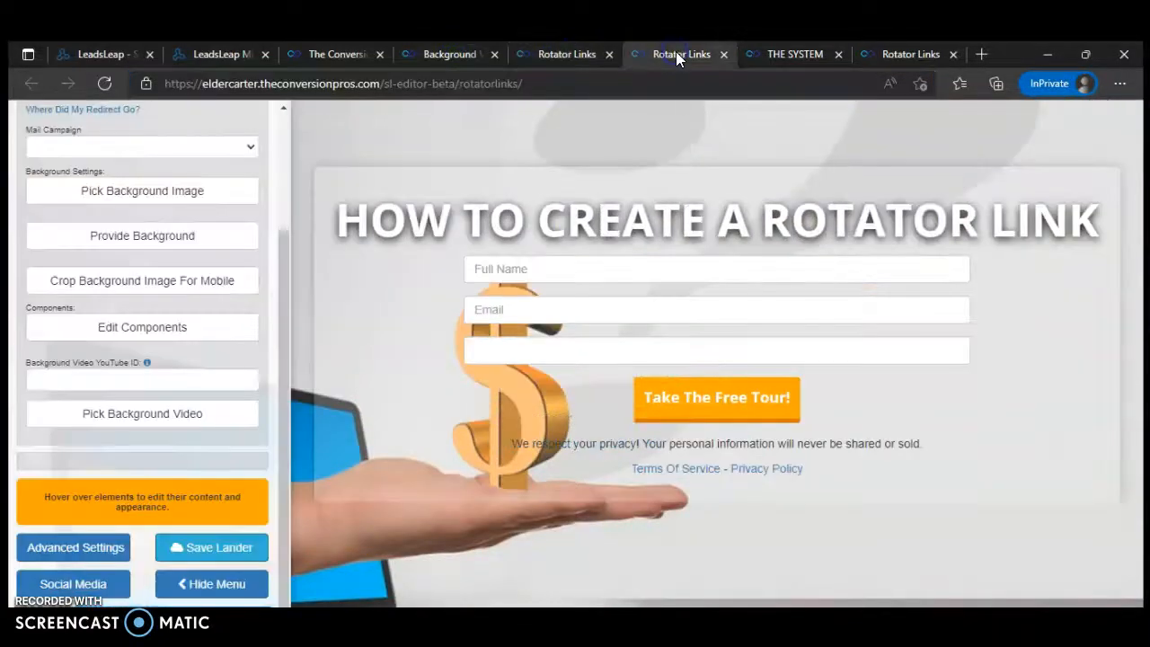
Go to the Link Rotator list, dismiss the tour prompt and open the details of "My Rotator For Captures Pages".
click(345, 57)
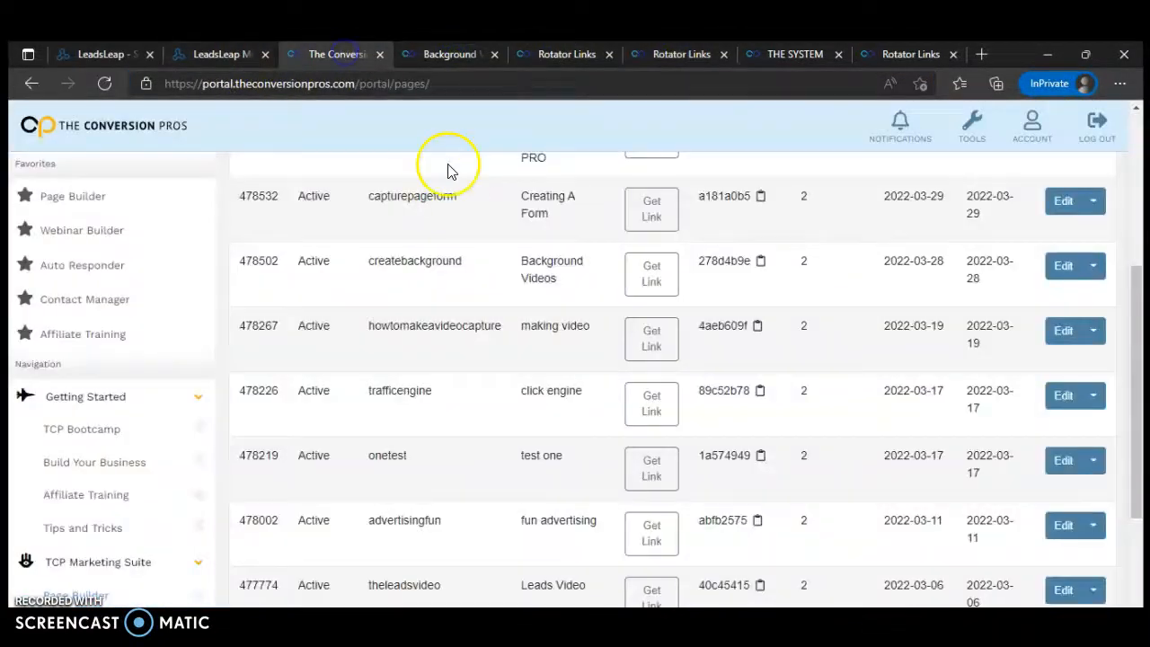
scroll(97, 456, down, 4)
scroll(118, 478, down, 3)
click(77, 447)
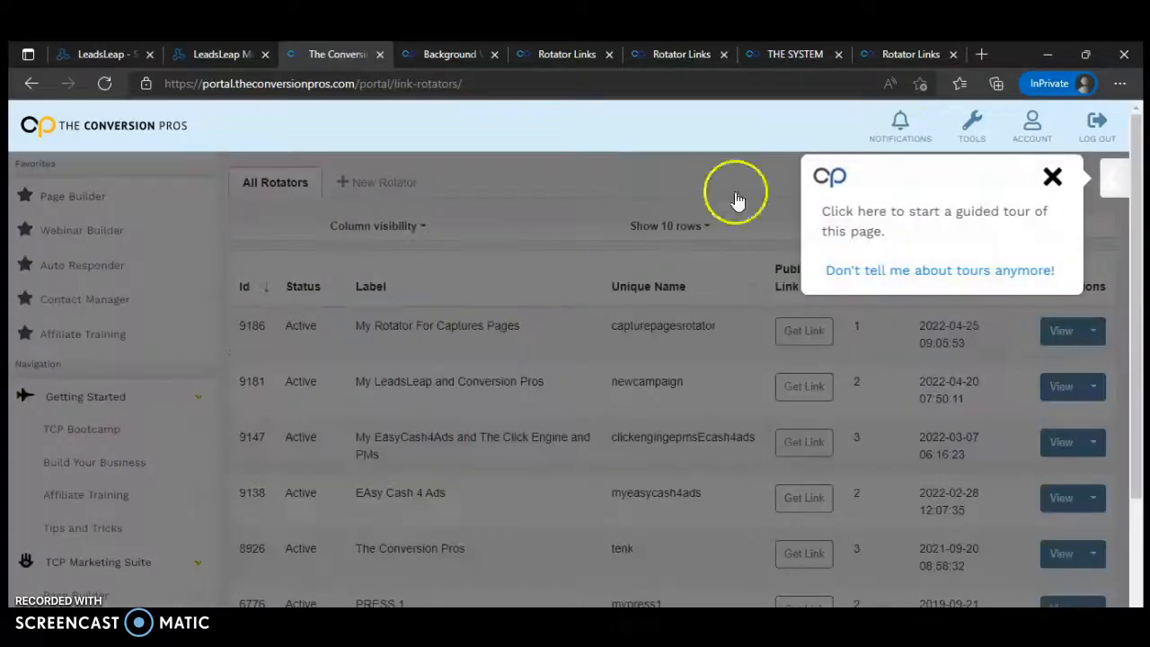
click(1053, 176)
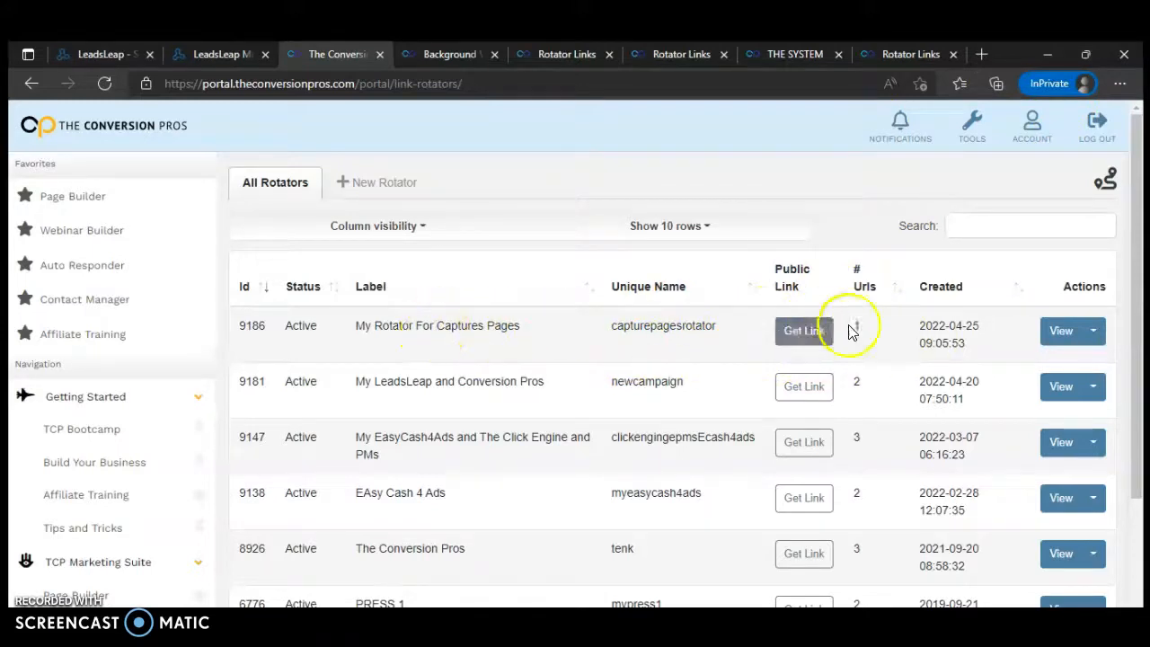
click(1094, 338)
click(1061, 331)
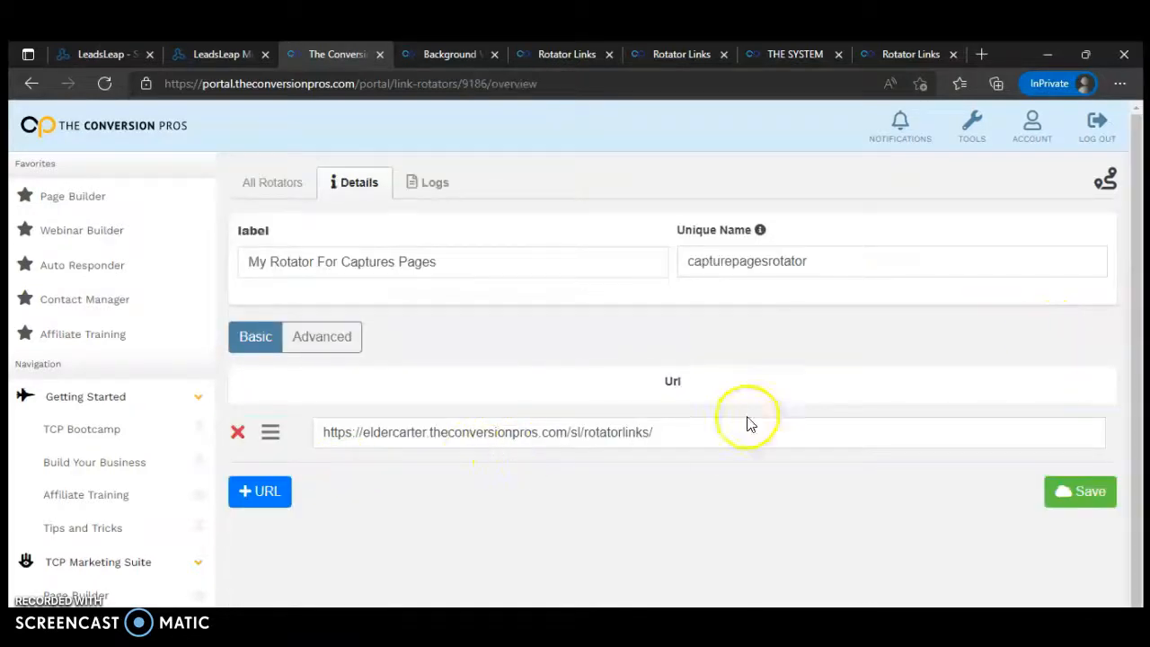
Add the copied createbackground page address as the rotator's second URL and save the rotator.
click(257, 497)
click(404, 476)
right_click(390, 488)
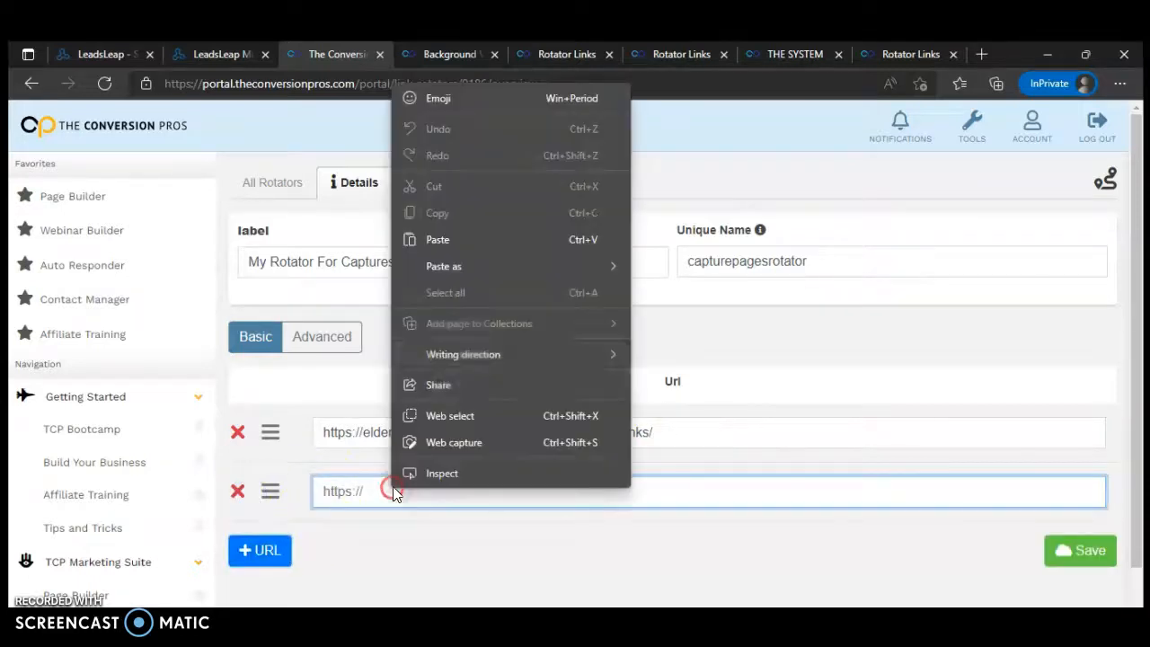
click(439, 239)
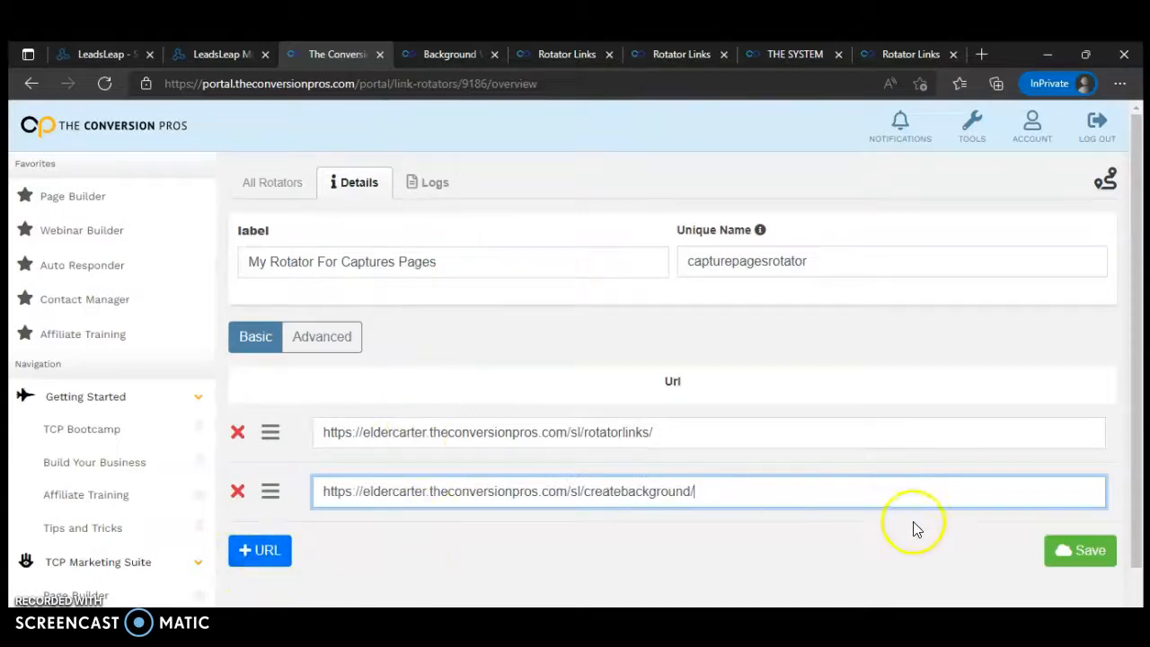
click(1077, 562)
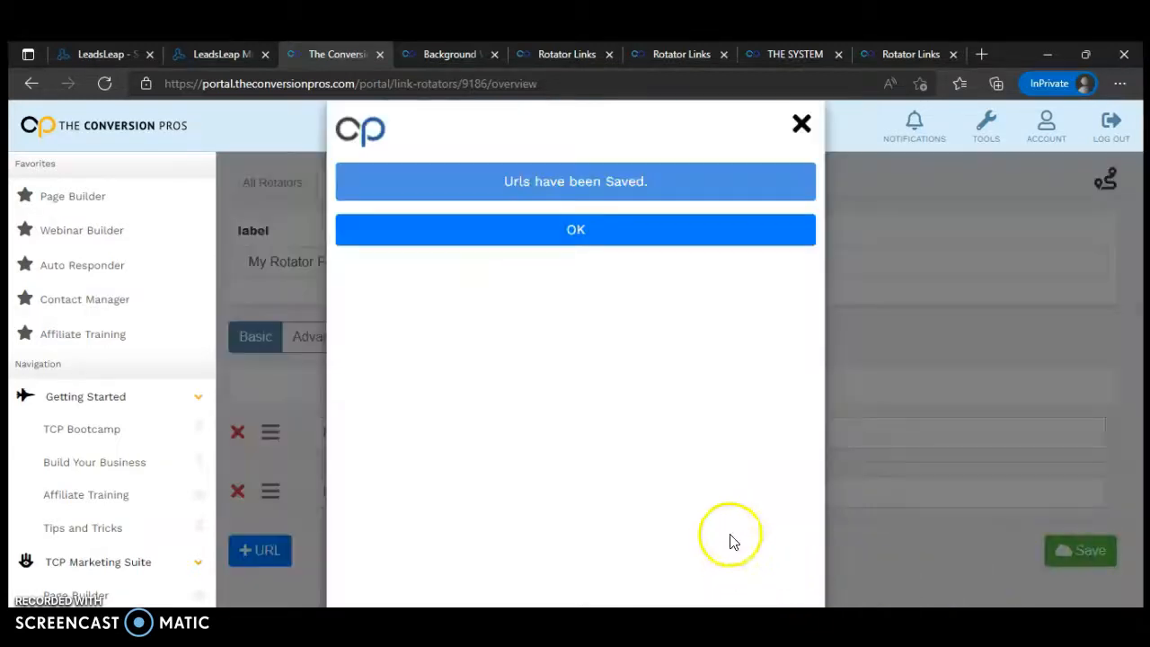
click(611, 230)
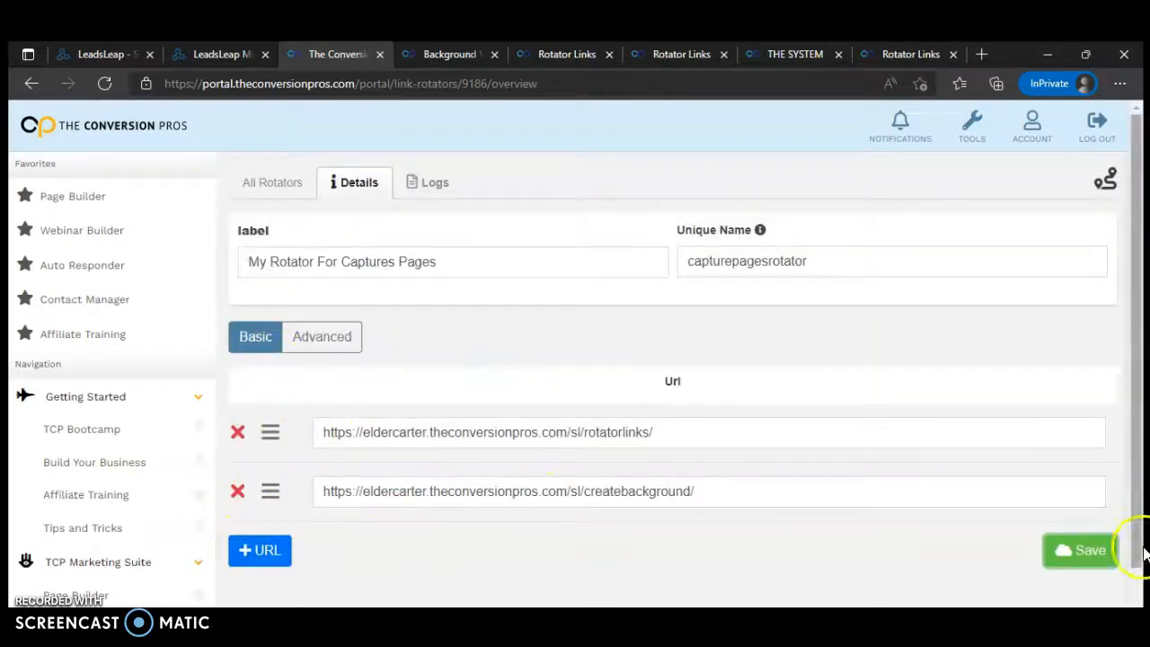
Return to the list of all link rotators and dismiss the guided tour prompt.
click(29, 83)
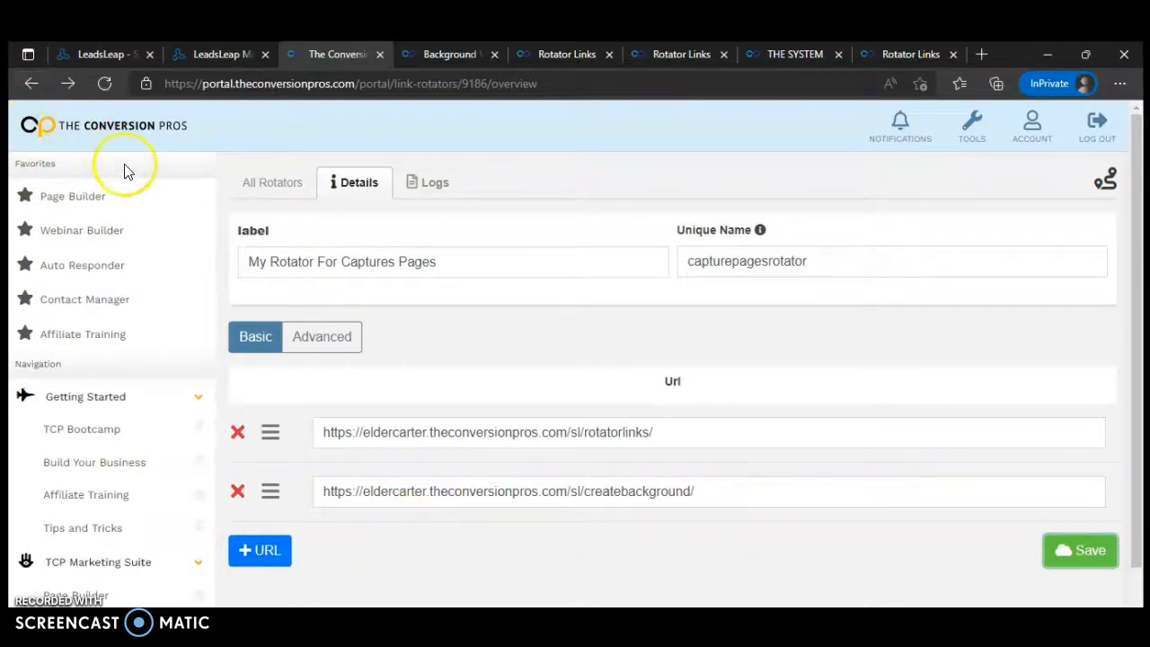
scroll(74, 428, down, 3)
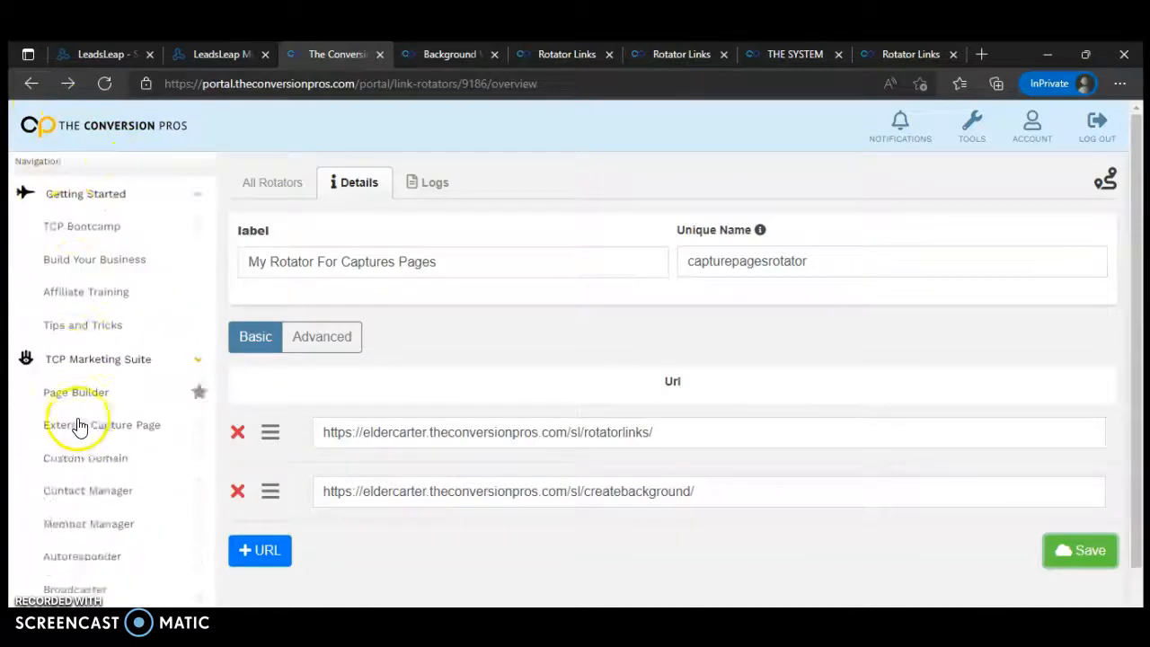
scroll(79, 413, down, 2)
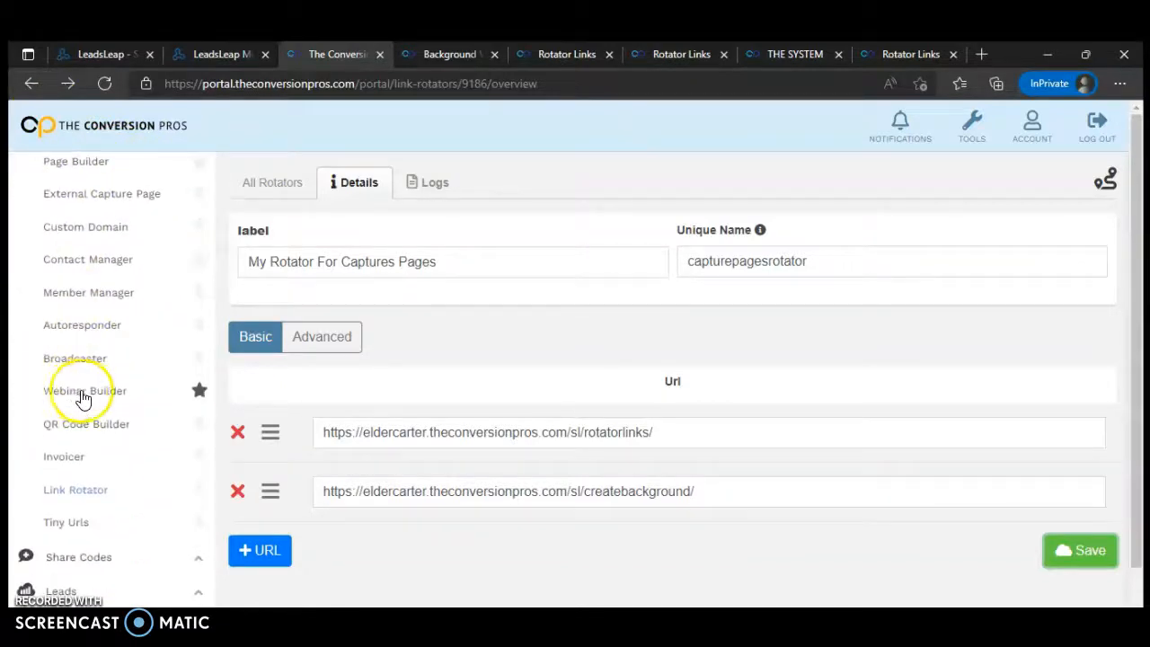
scroll(82, 399, down, 1)
click(67, 443)
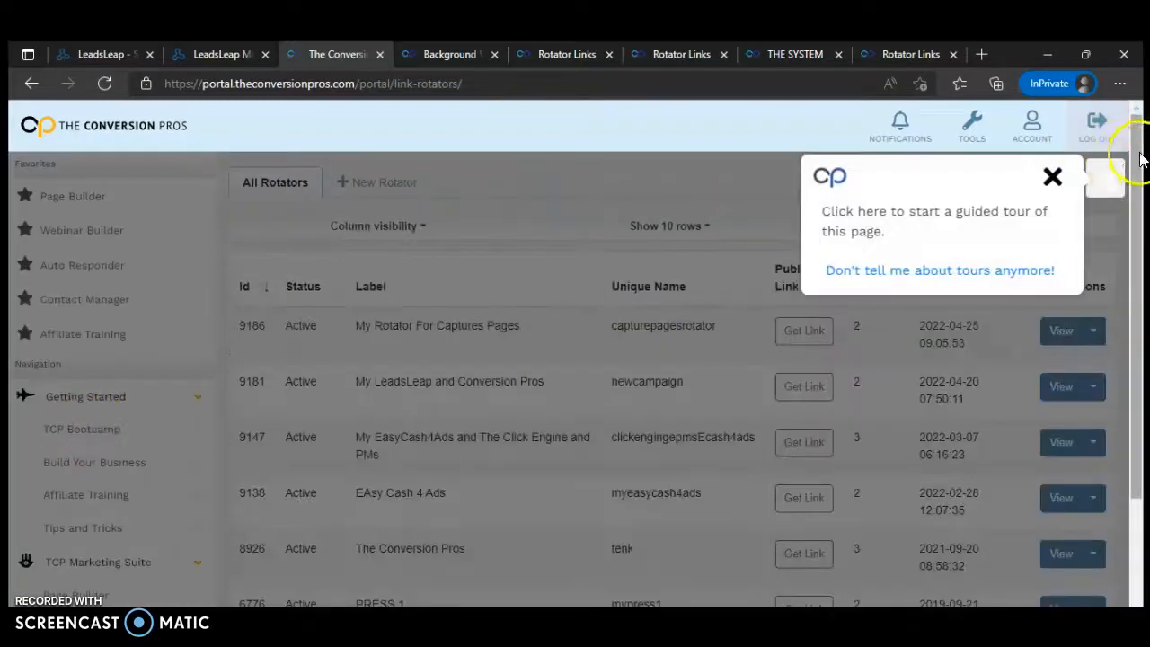
click(1052, 177)
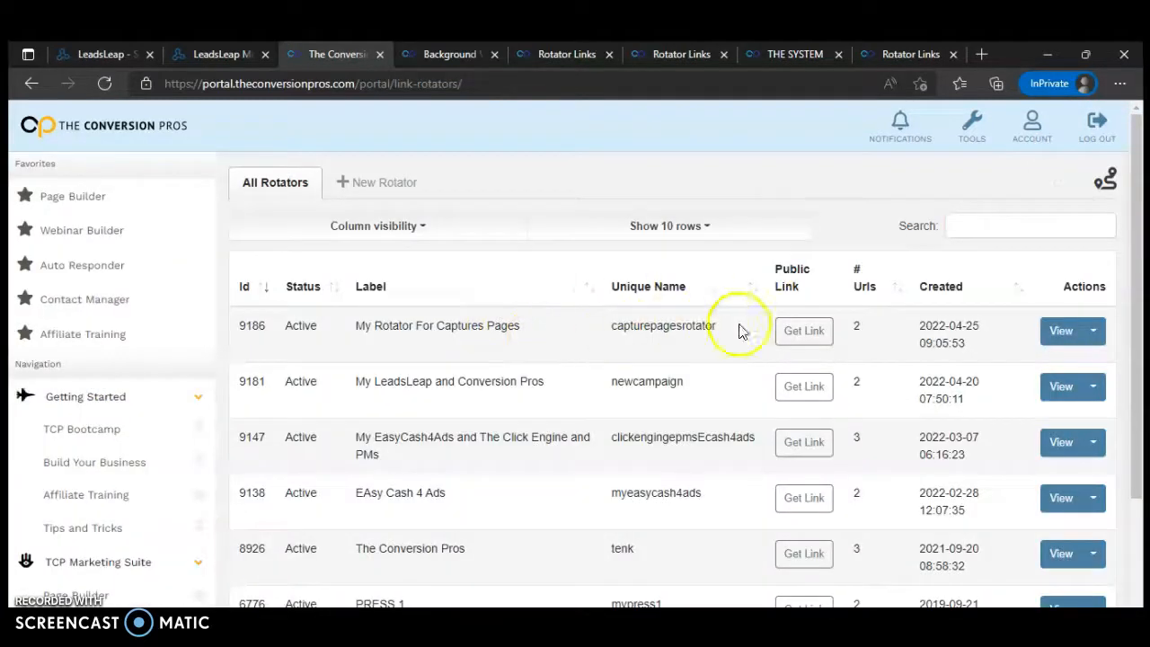
Copy the public link of "My Rotator For Captures Pages" and close the link dialog.
click(802, 331)
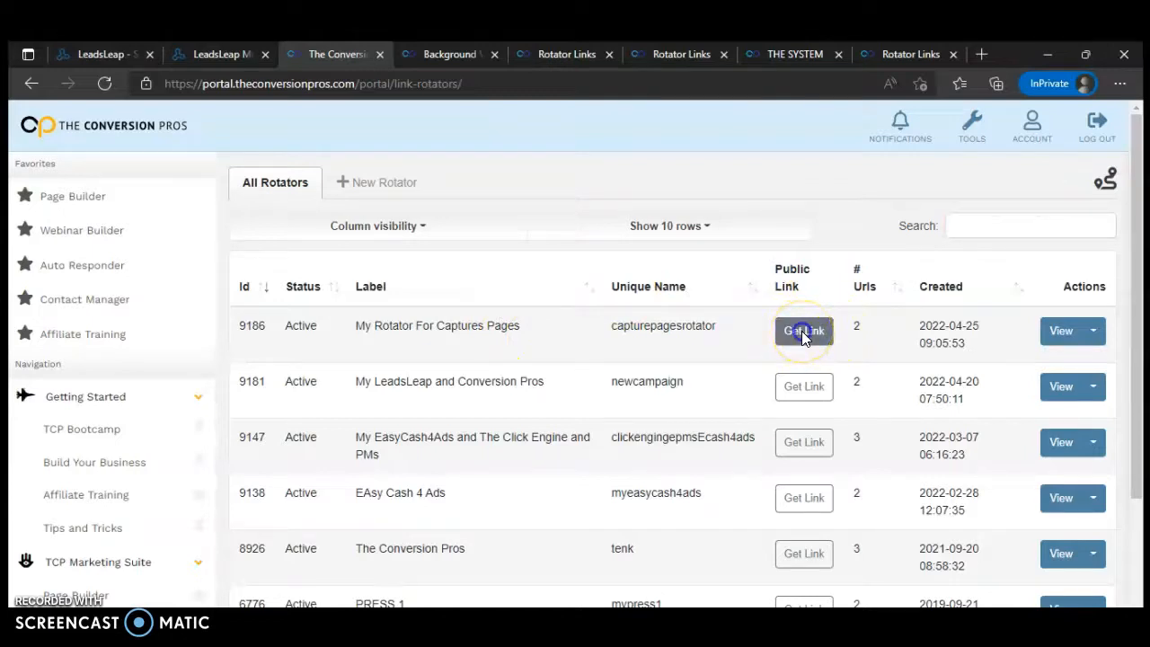
click(569, 288)
key(ctrl+c)
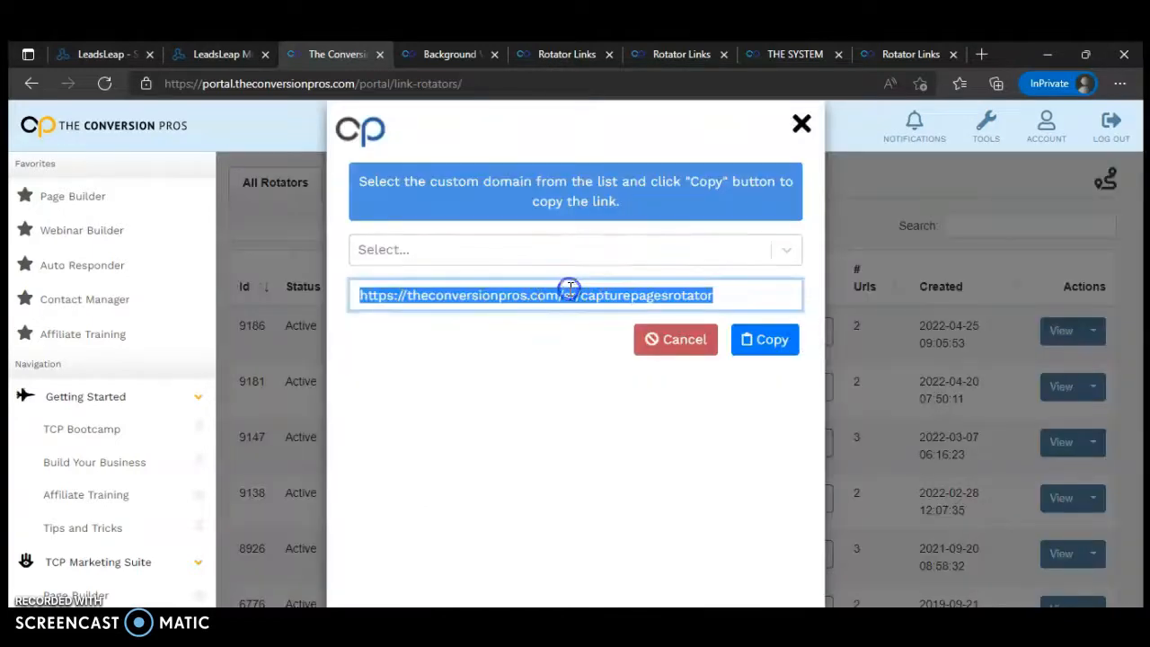
right_click(569, 287)
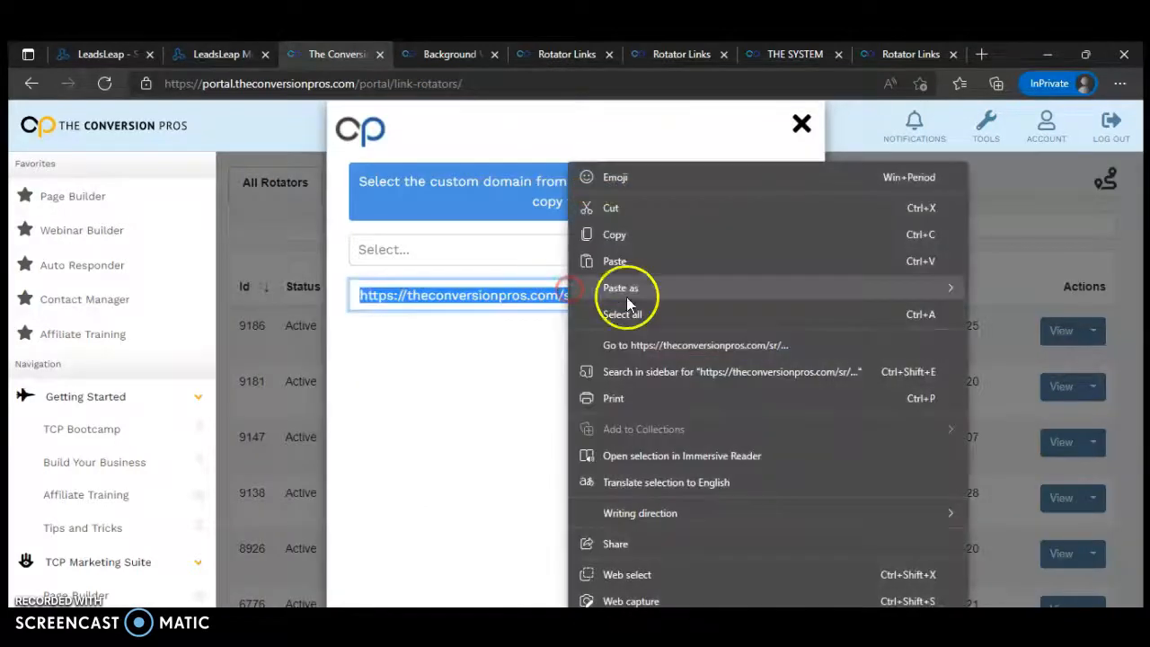
click(630, 245)
click(676, 346)
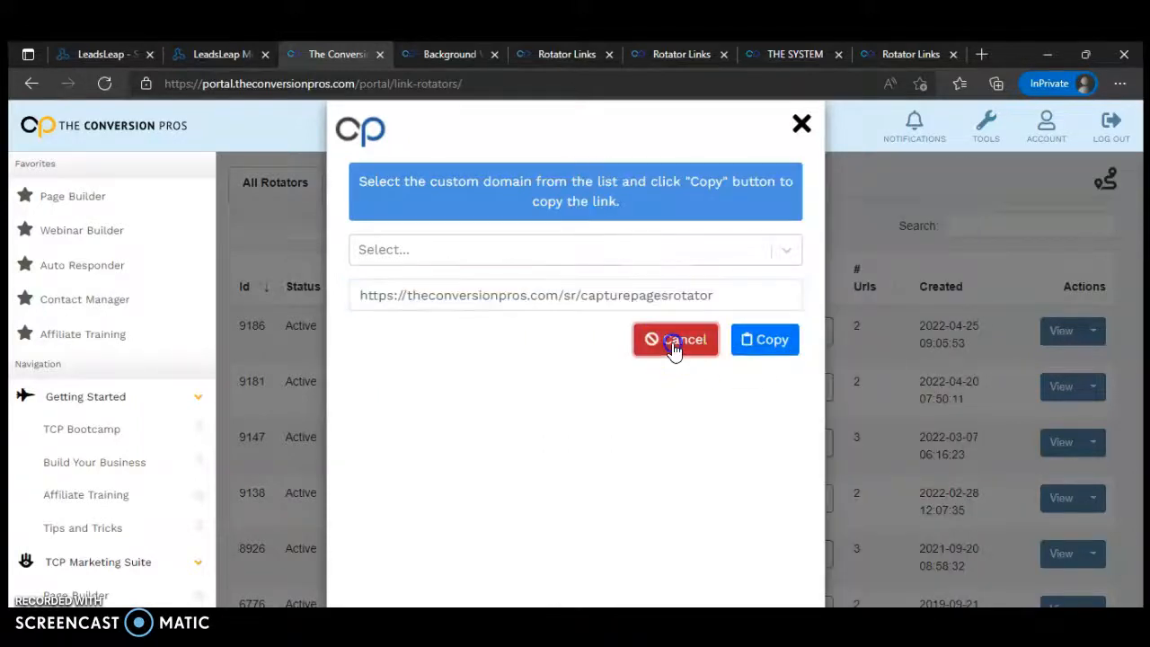
click(983, 55)
right_click(459, 86)
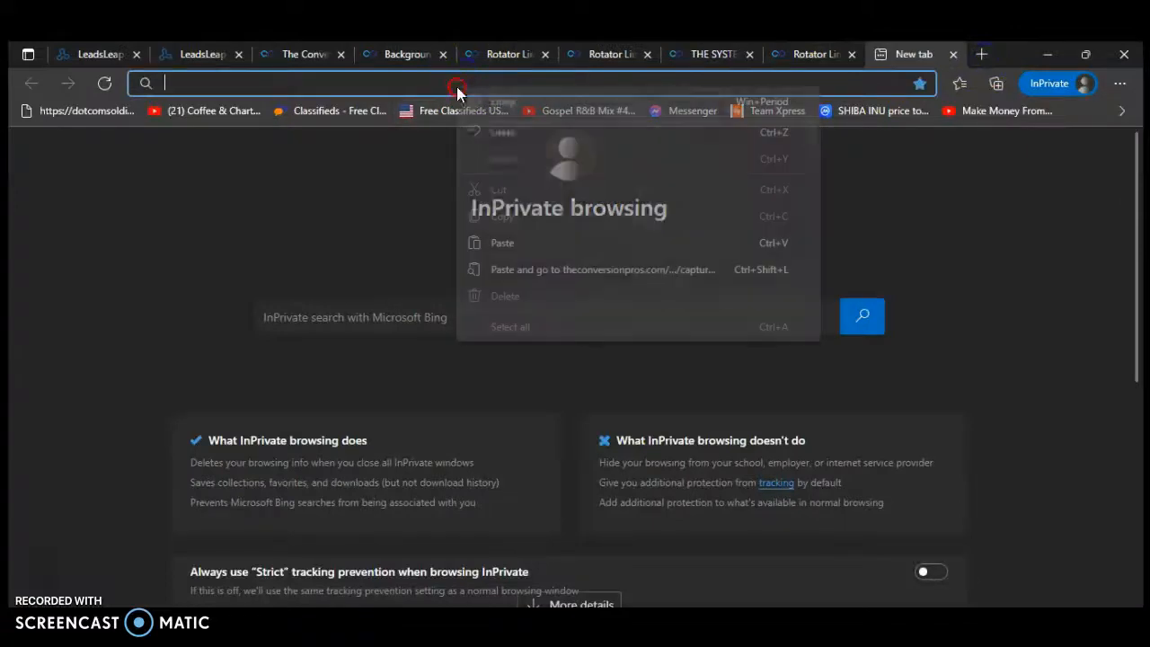
click(503, 237)
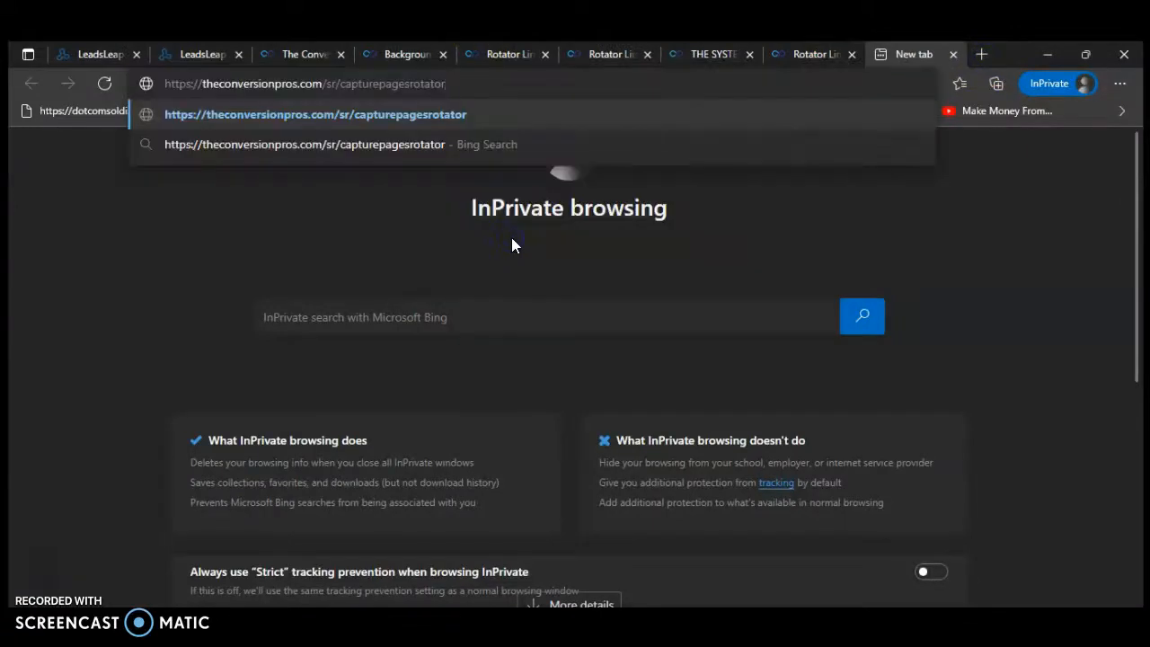
key(Return)
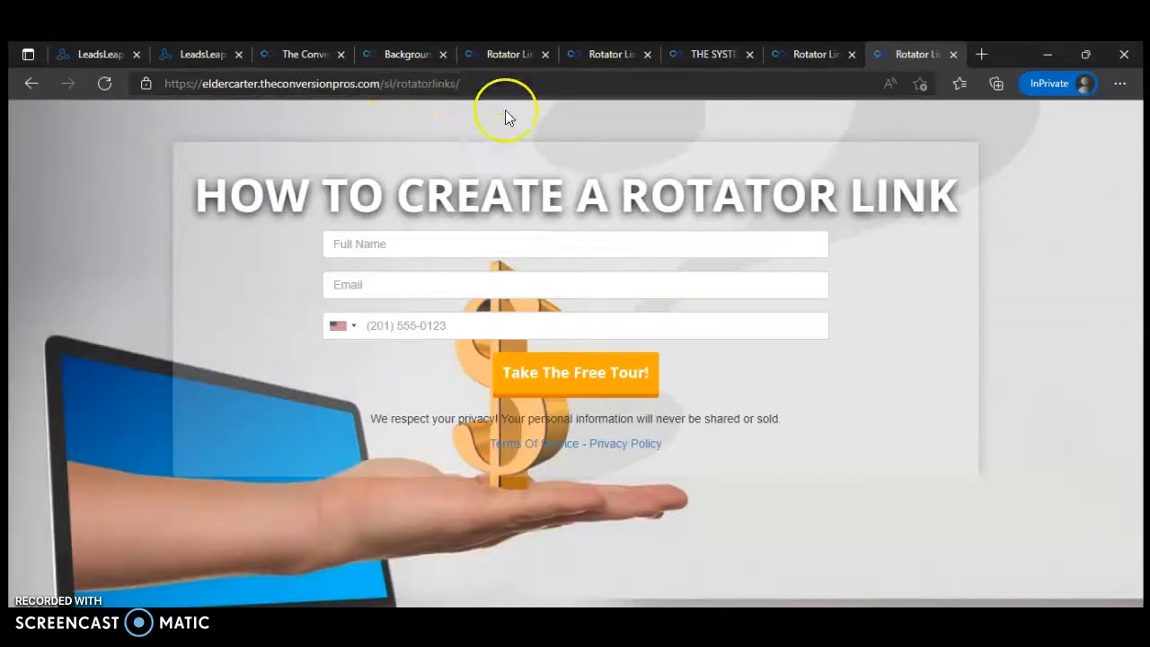
Load the capturepagesrotator link a second time in the same tab, look over the page, and return to The Conversion Pros portal.
click(493, 83)
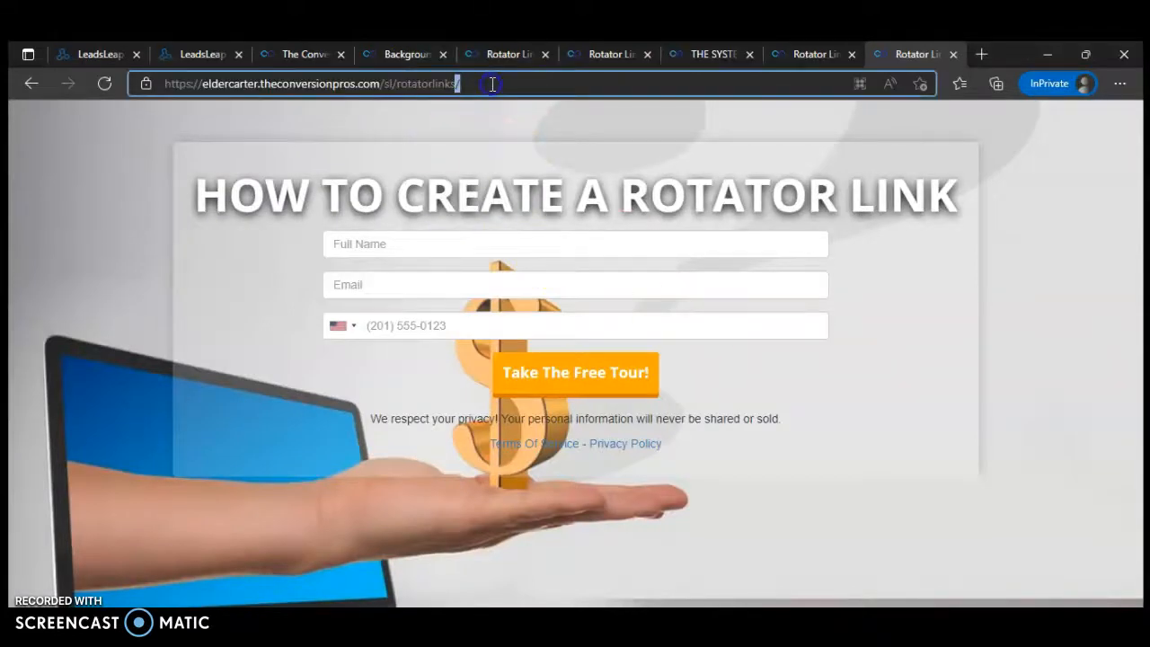
triple_click(493, 84)
key(BackSpace)
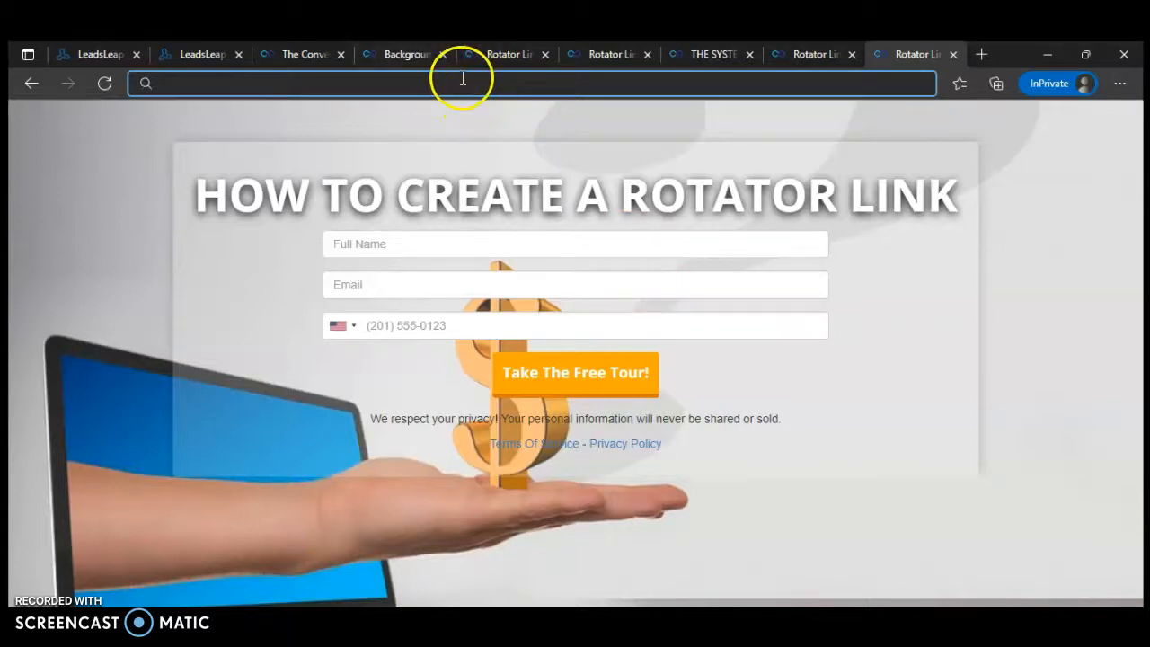
right_click(462, 81)
click(514, 227)
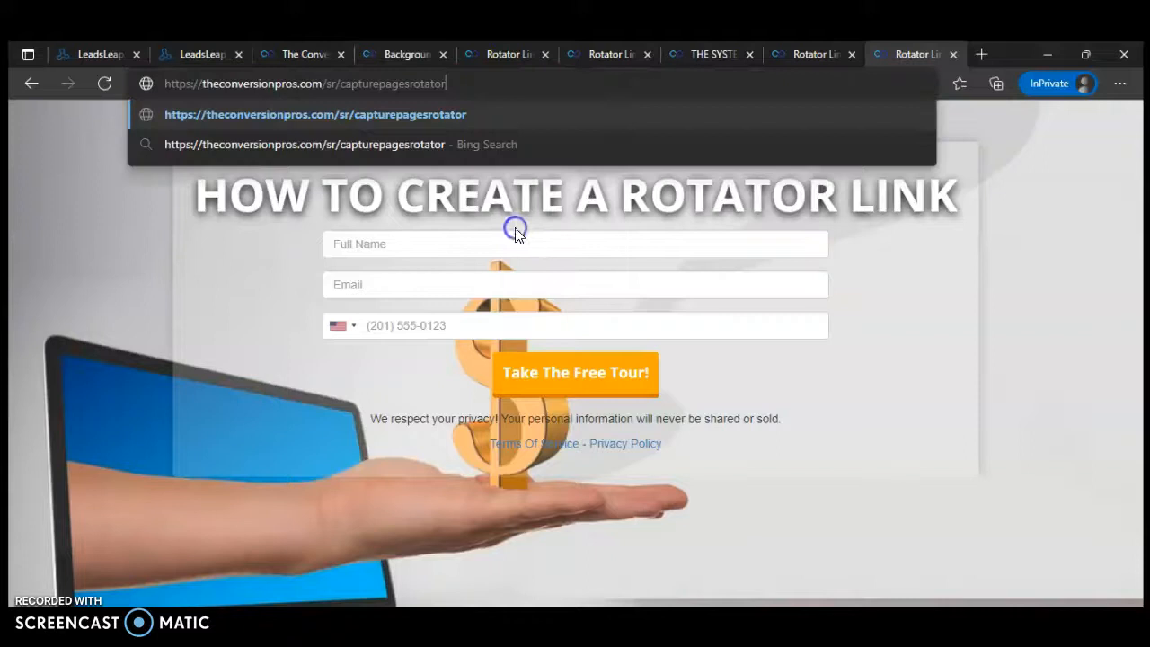
key(Return)
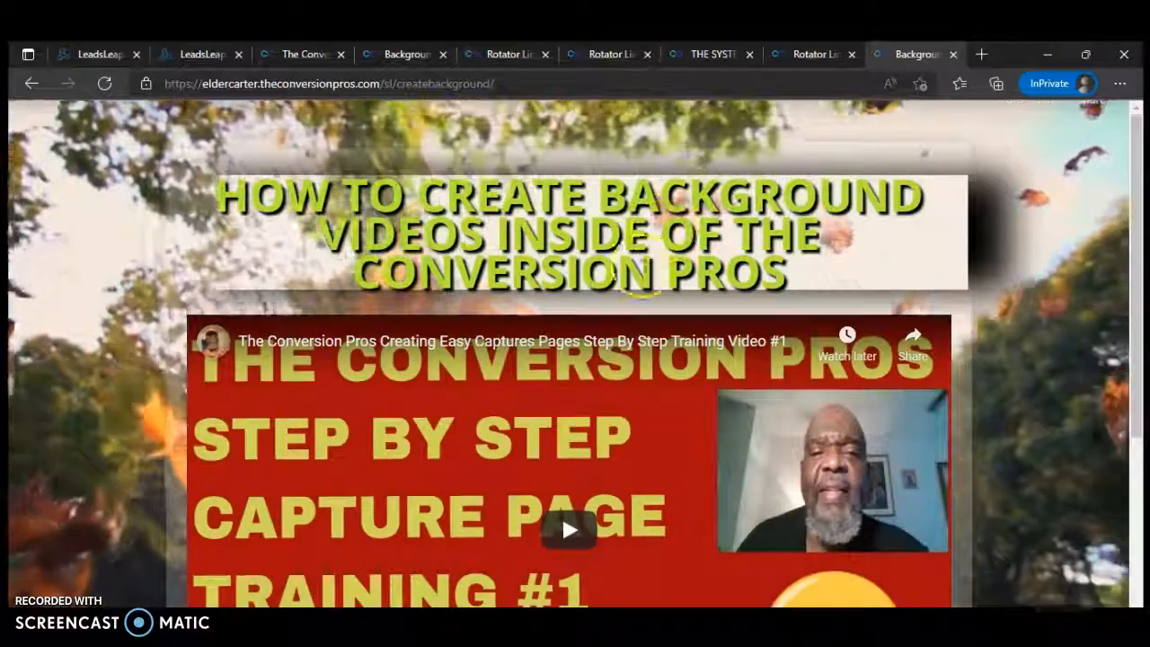
scroll(544, 329, down, 3)
scroll(539, 337, up, 3)
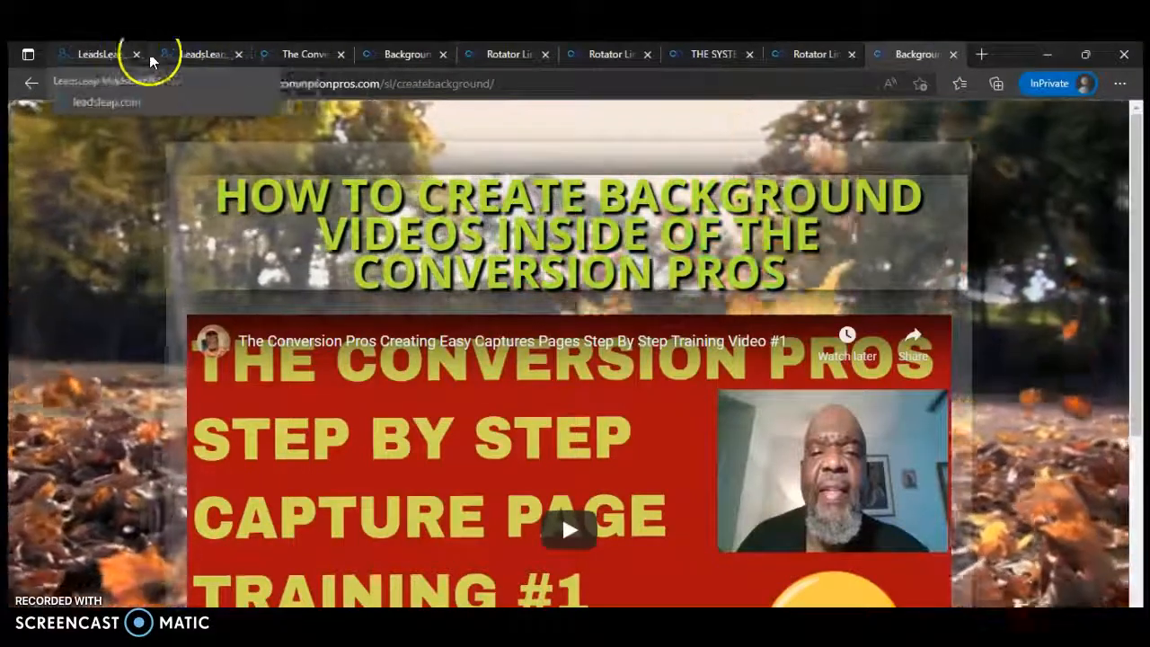
click(297, 54)
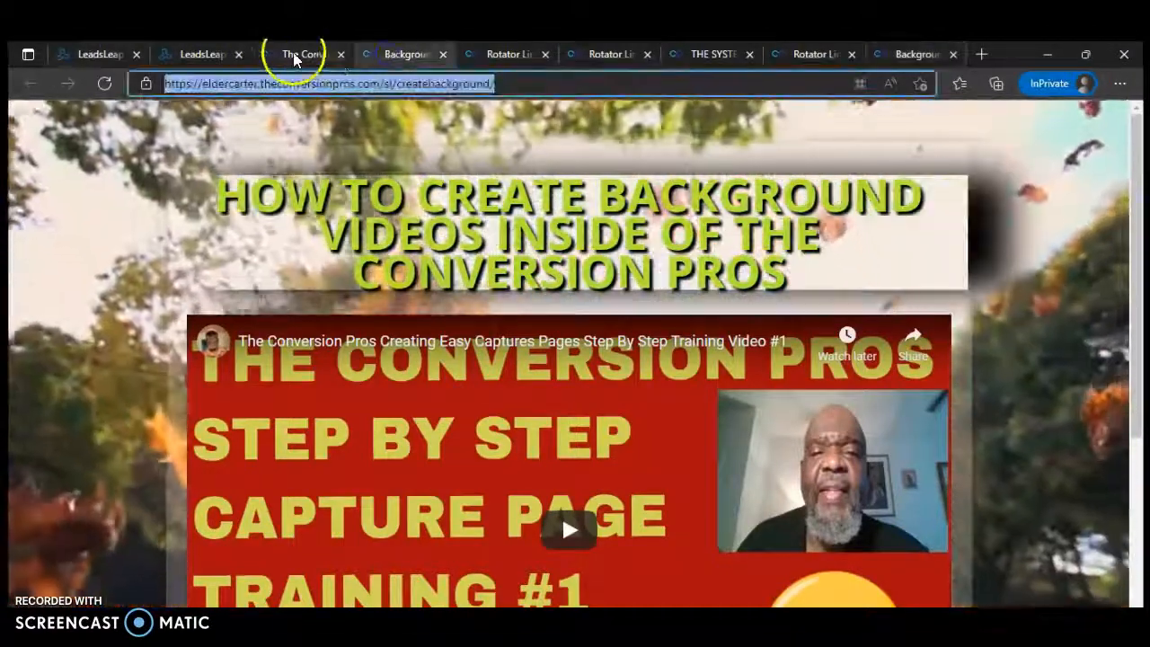